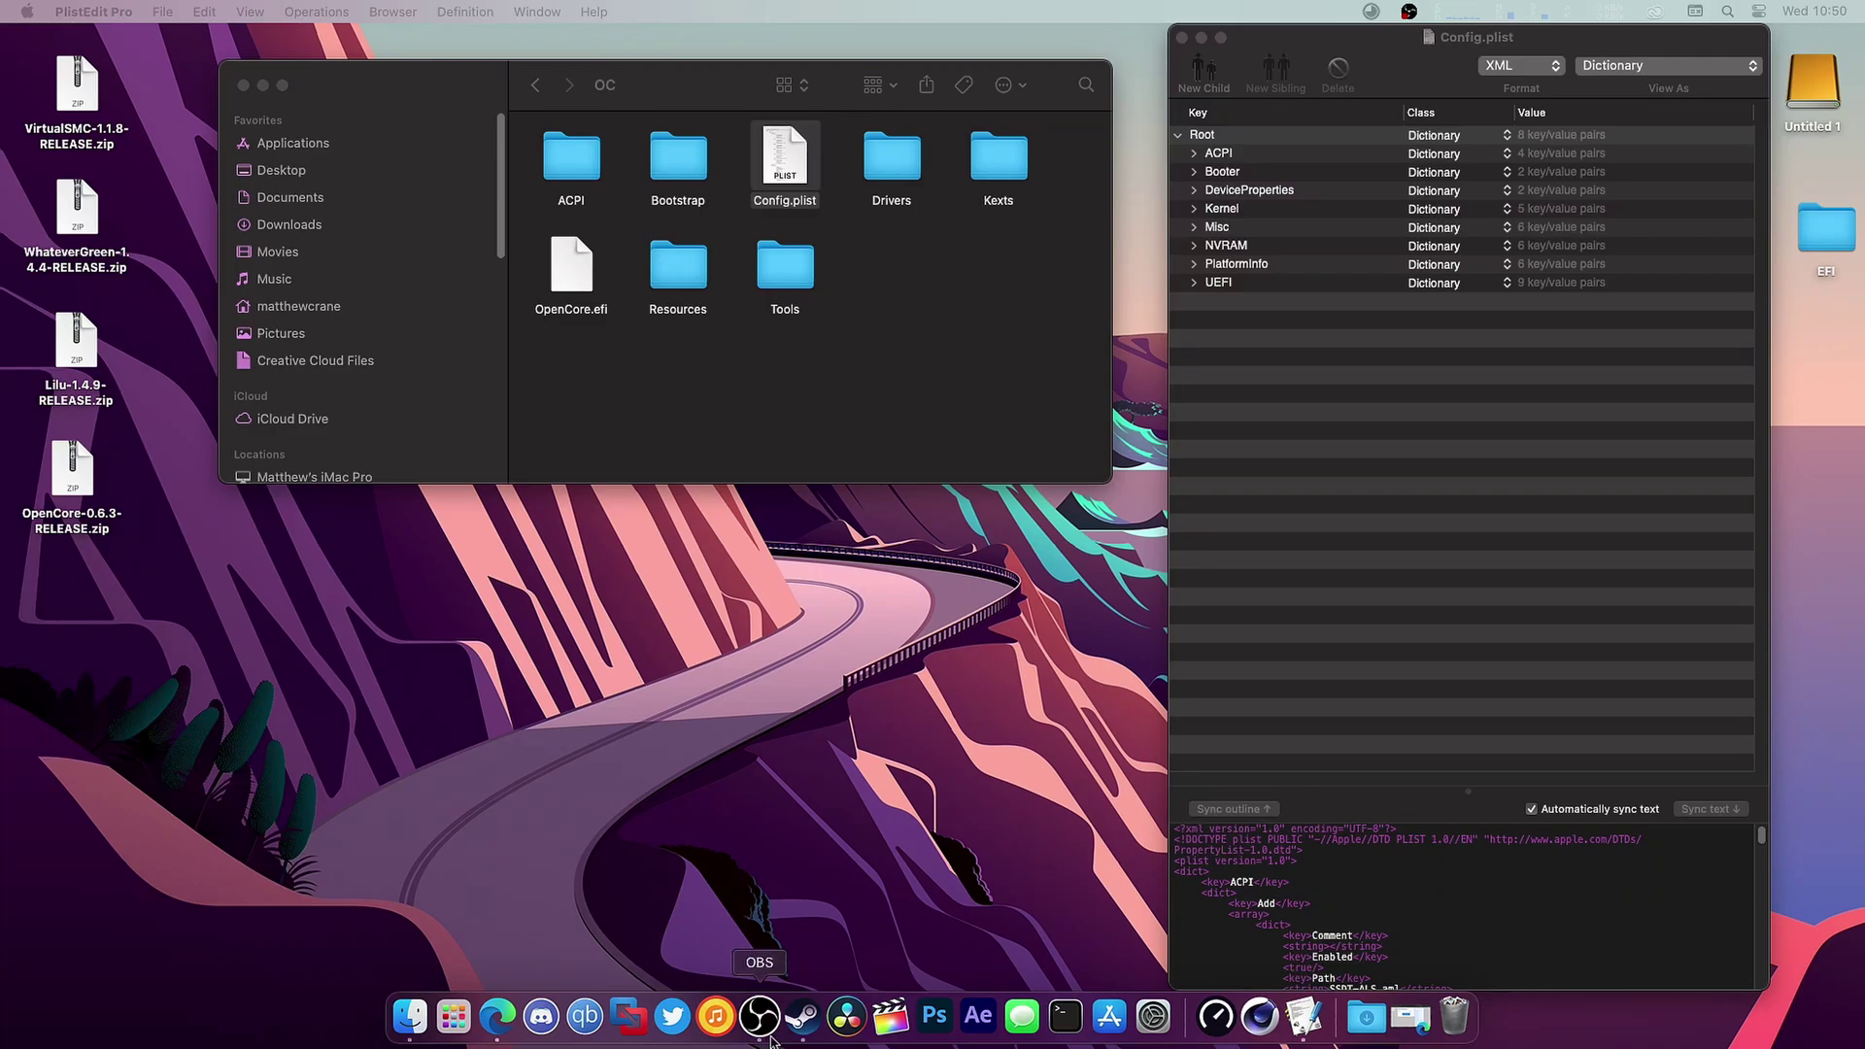
# - Review the OpenCore 0.6.3, Lilu 1.4.9, WhateverGreen 1.4.4 and VirtualSMC 1.1.8 release pages, ending on the Sanity Checker
pyautogui.click(503, 1028)
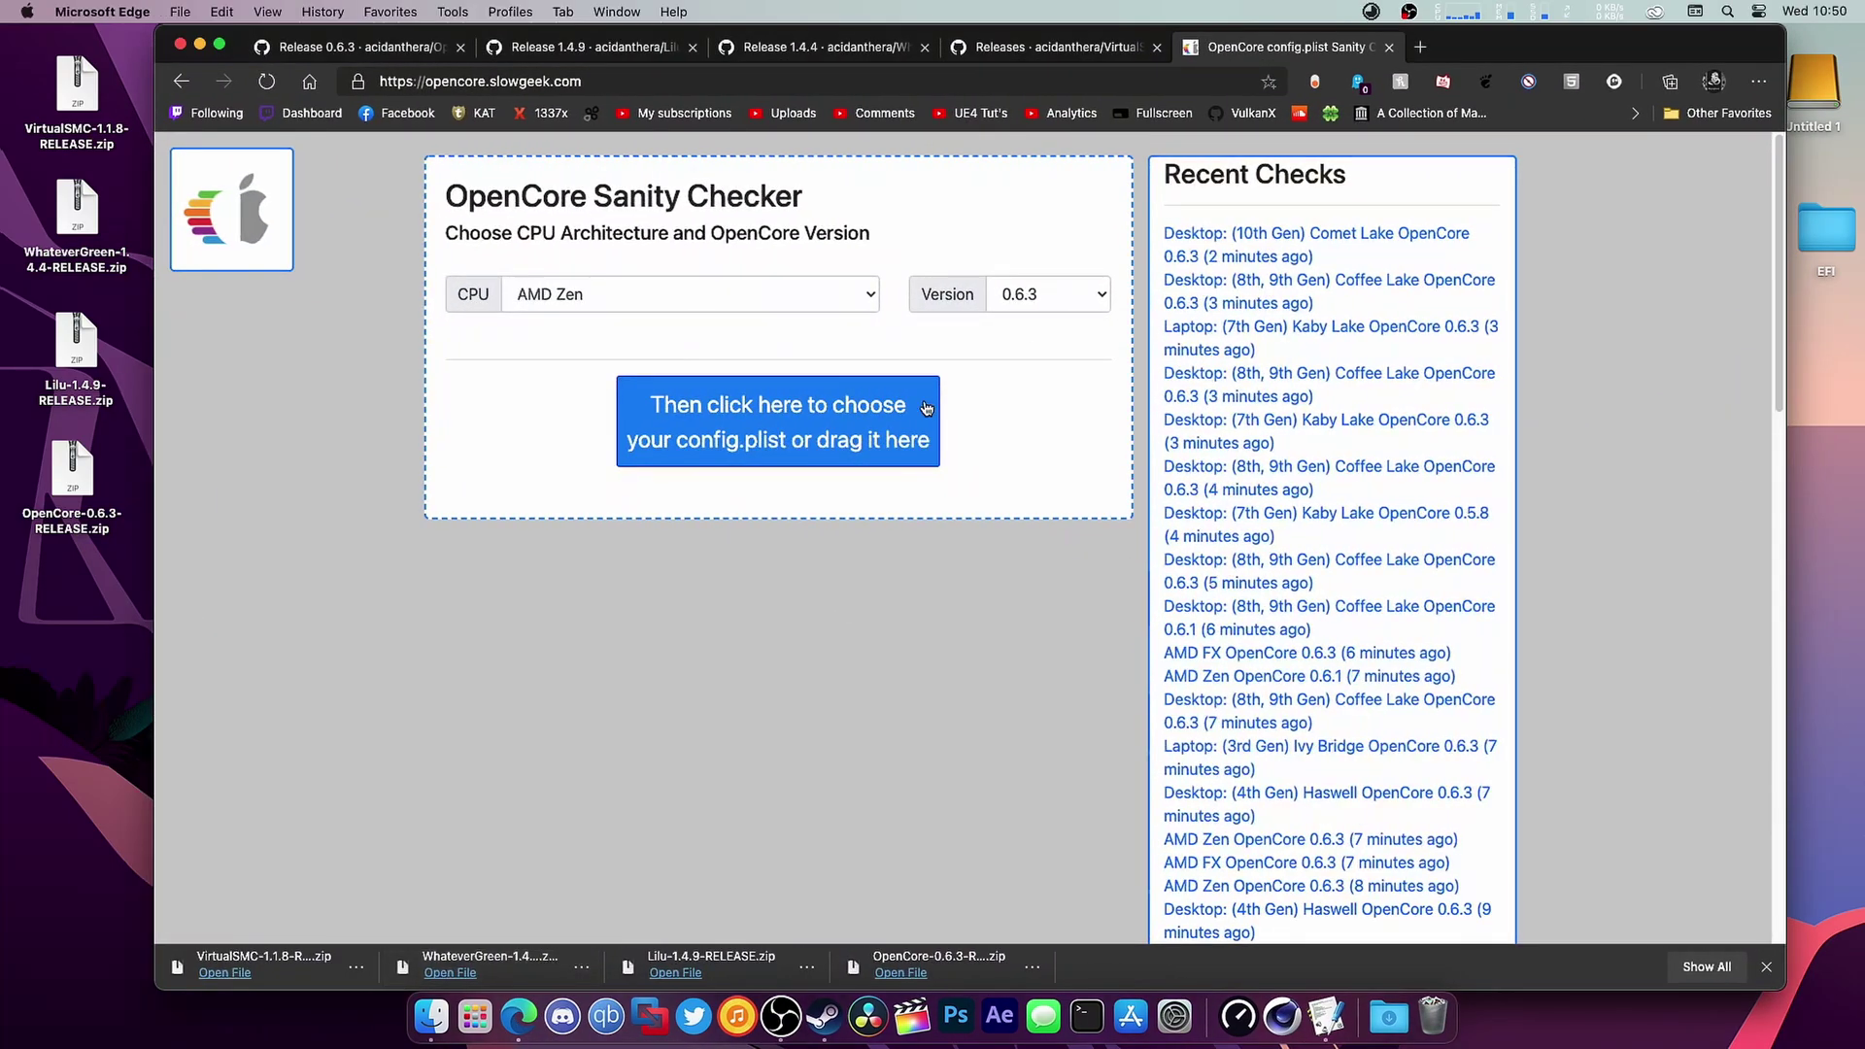
pyautogui.click(311, 51)
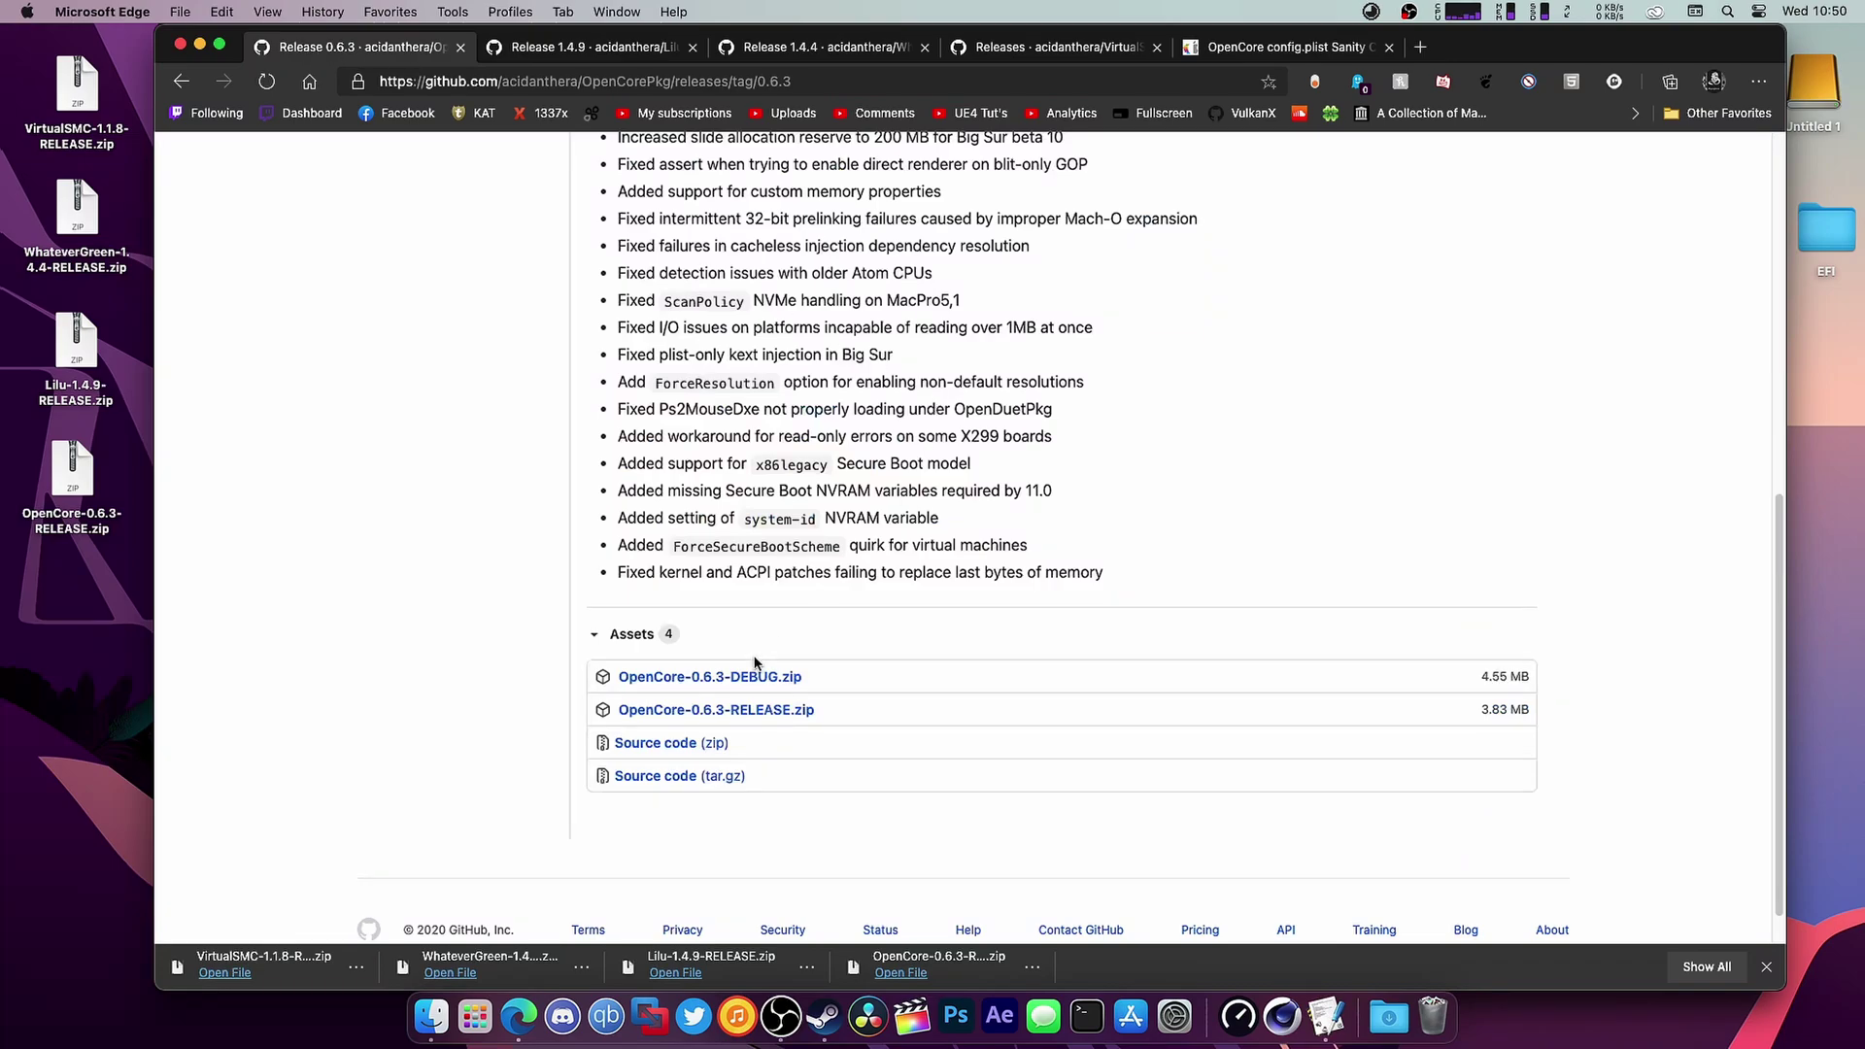
pyautogui.click(575, 54)
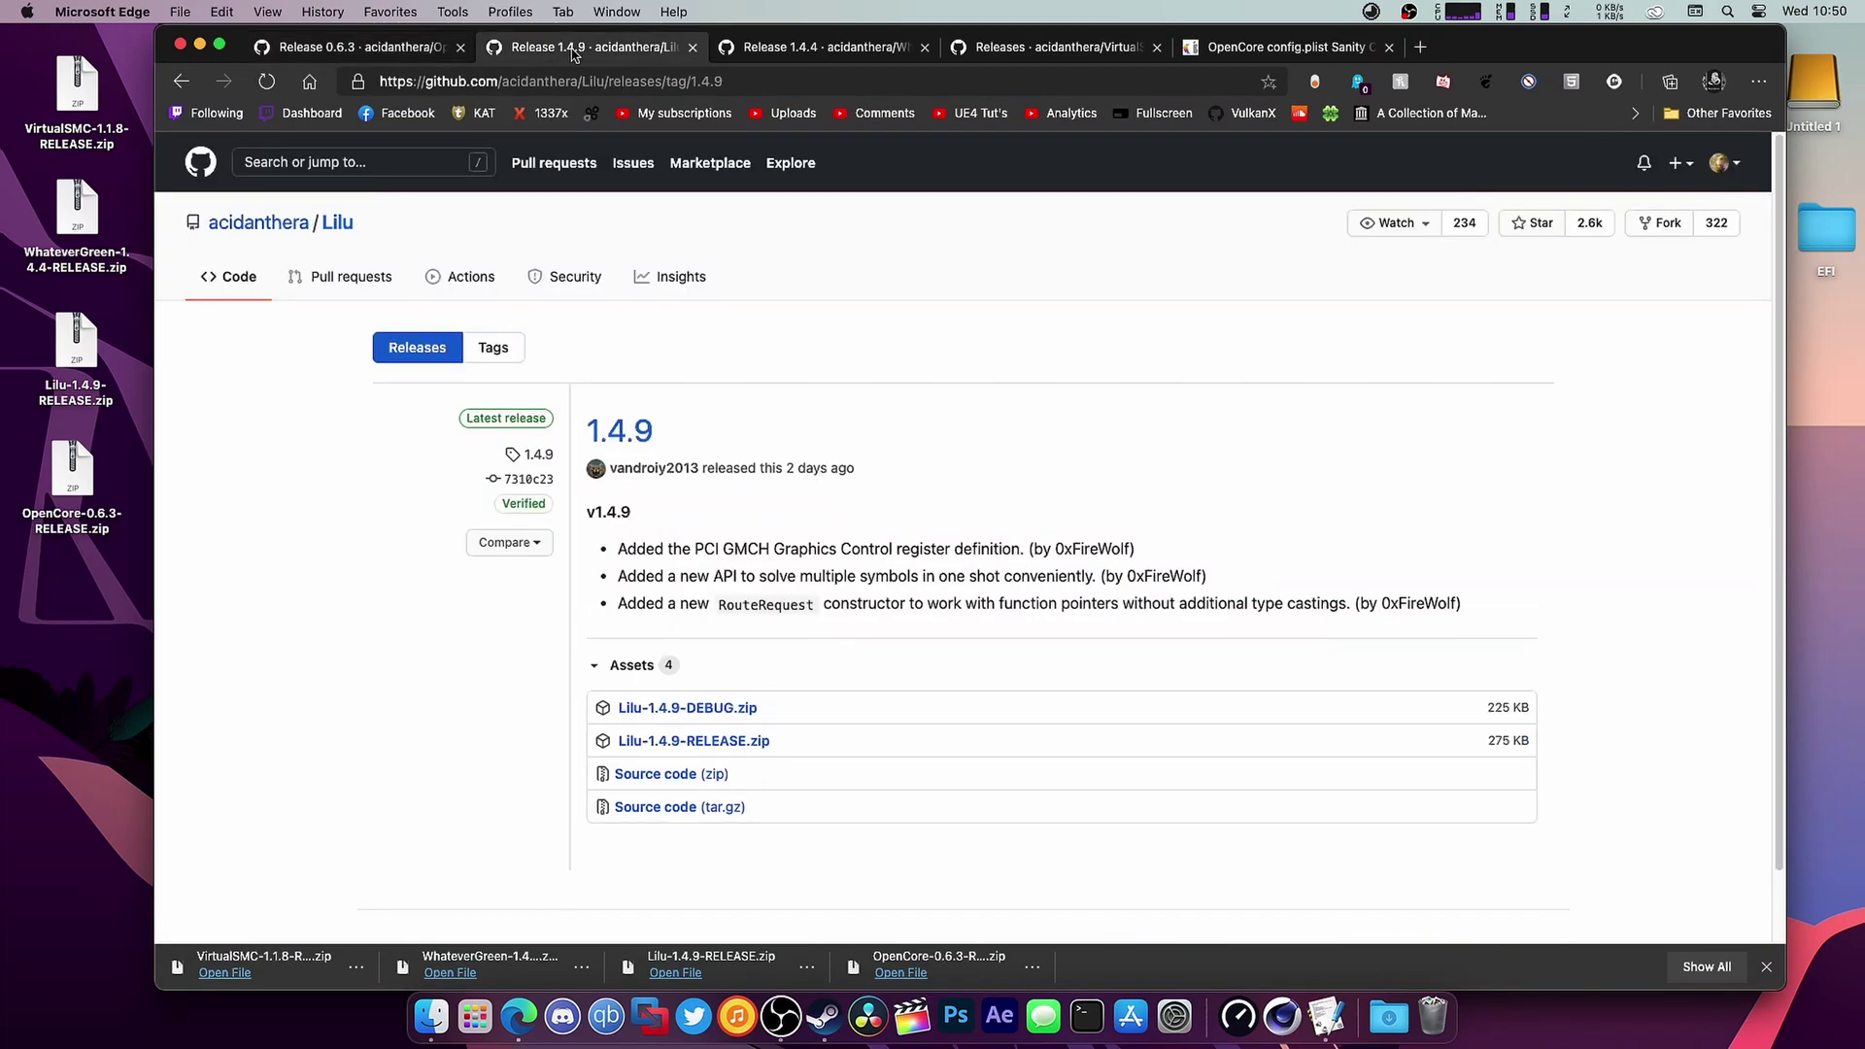
pyautogui.click(777, 54)
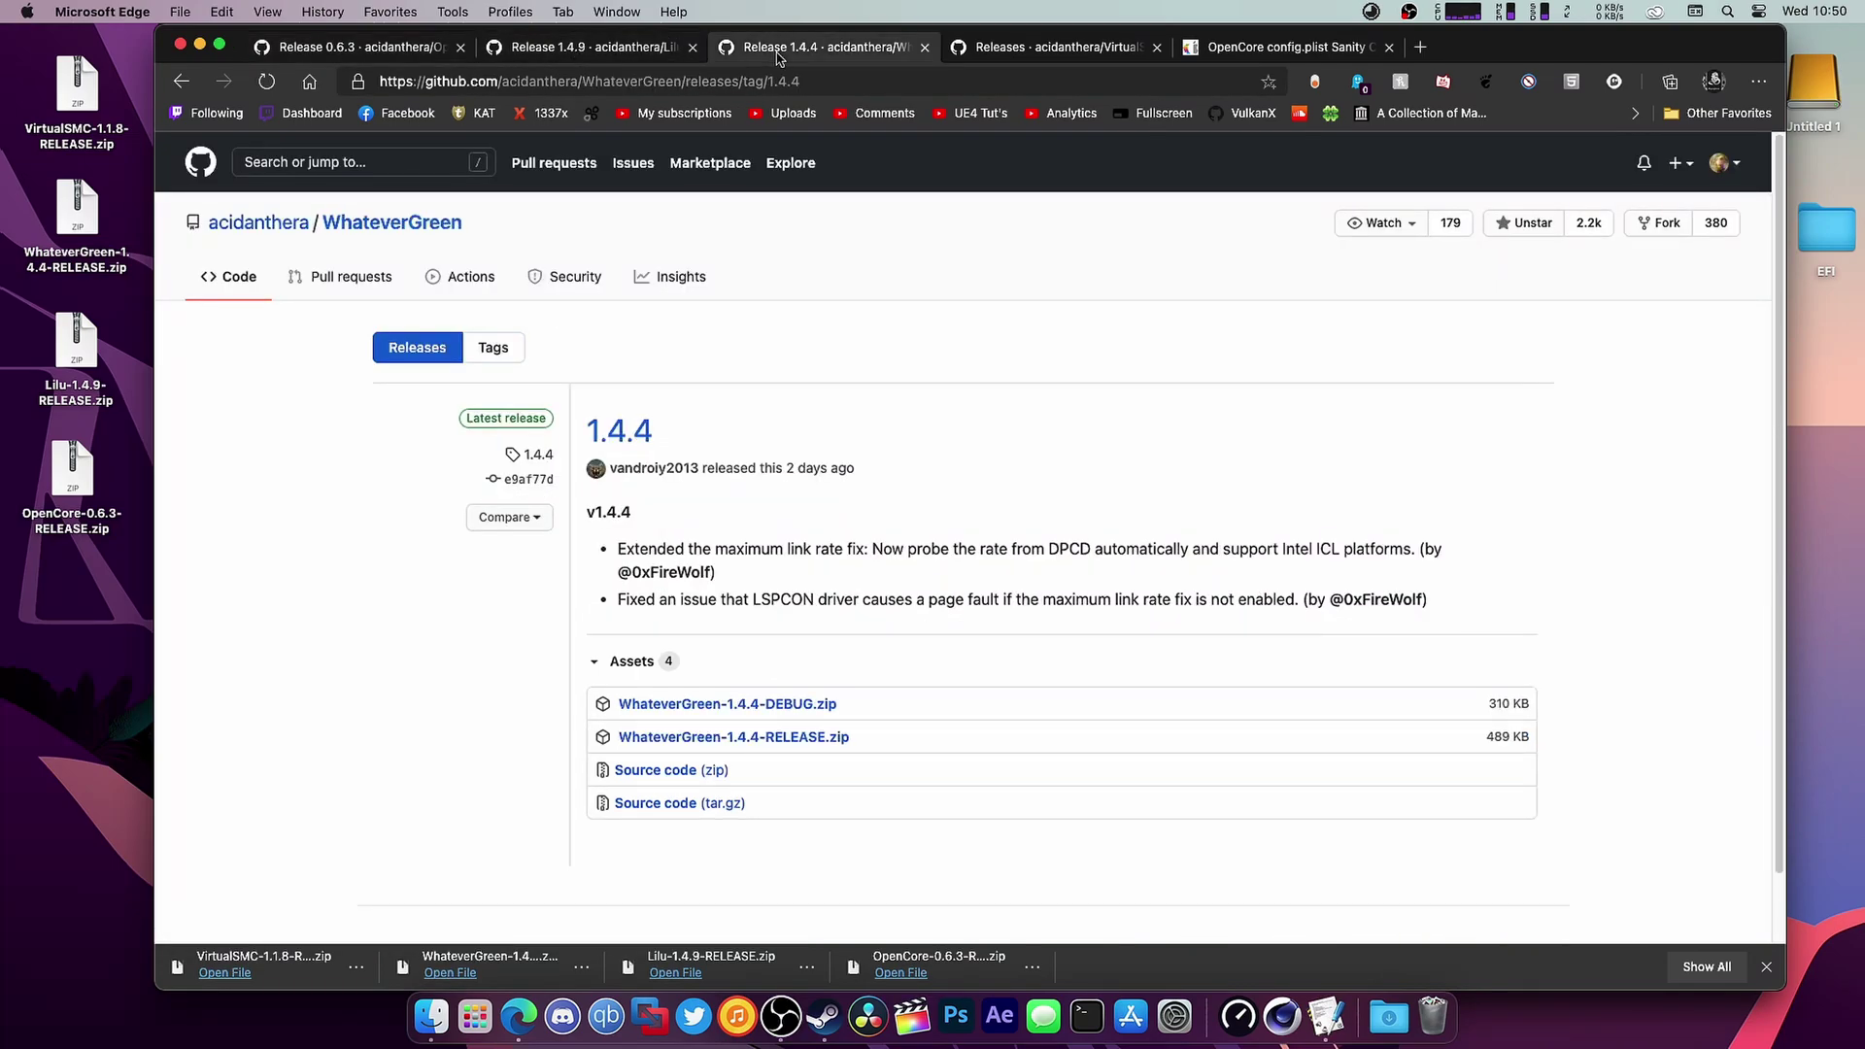
pyautogui.click(979, 52)
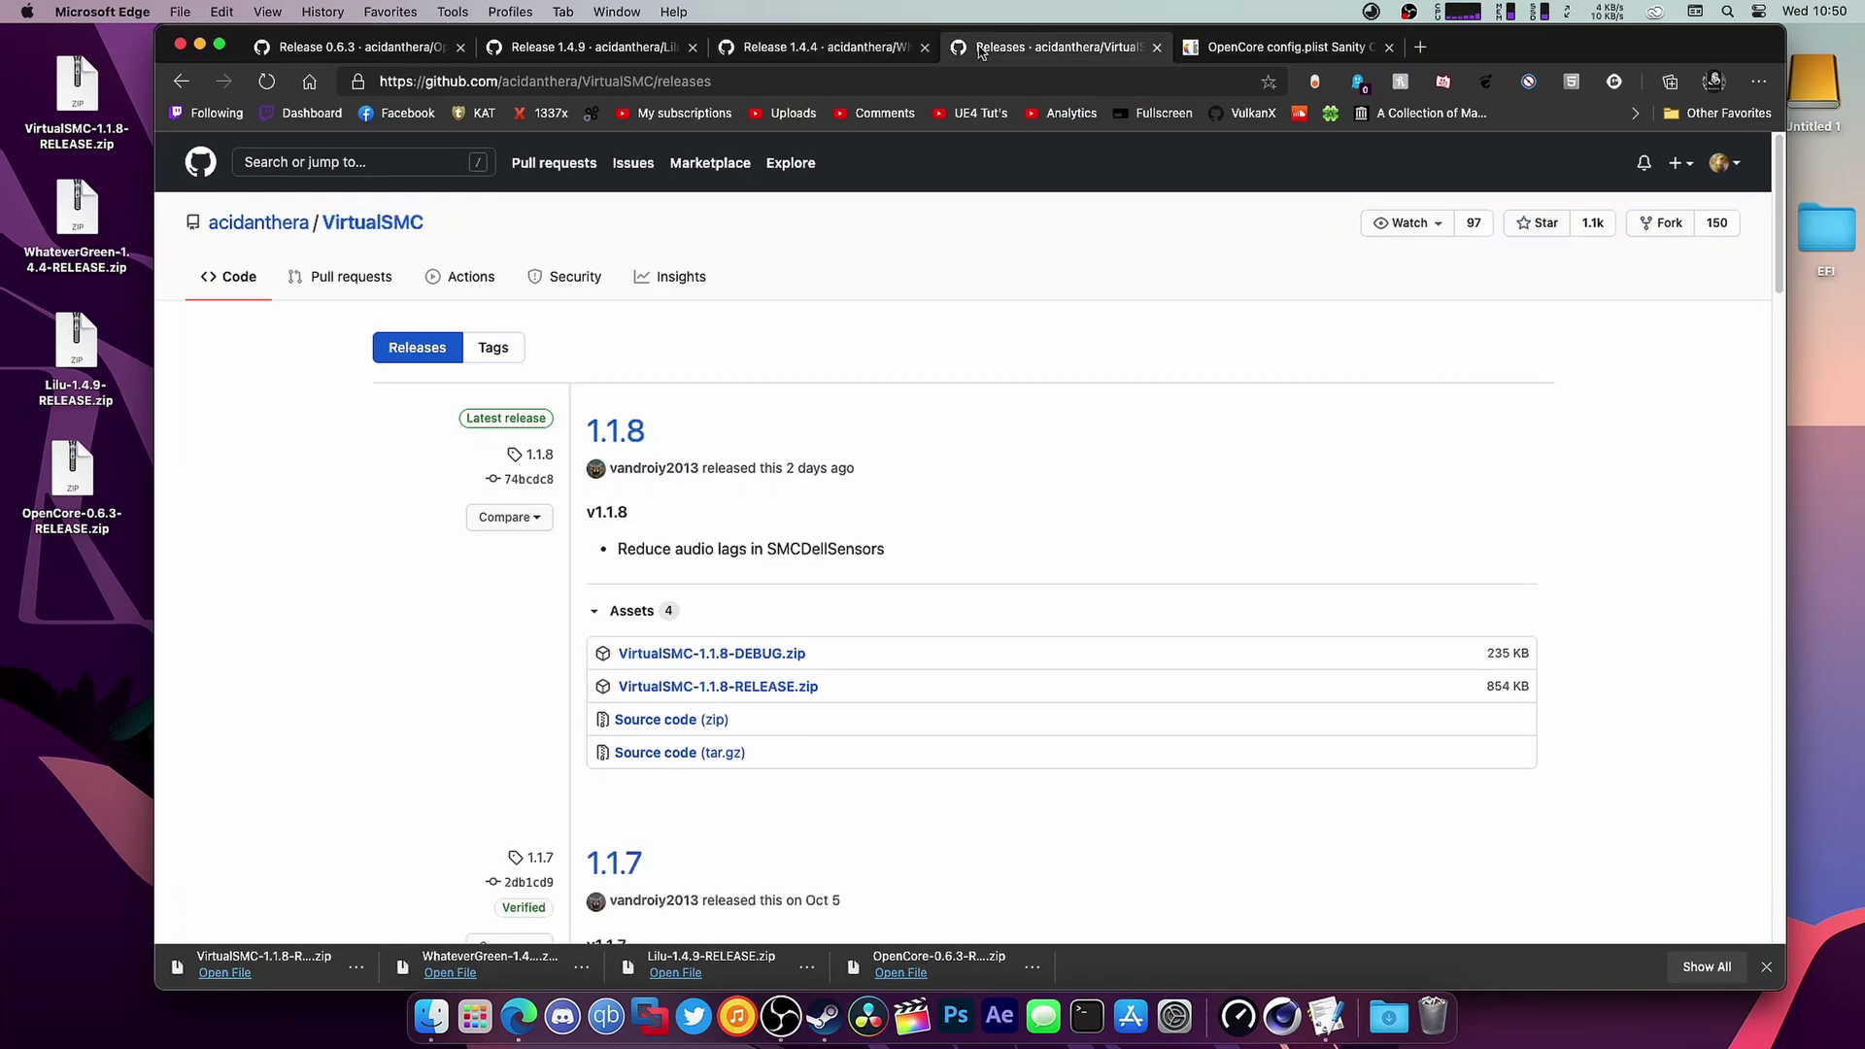
pyautogui.click(1238, 51)
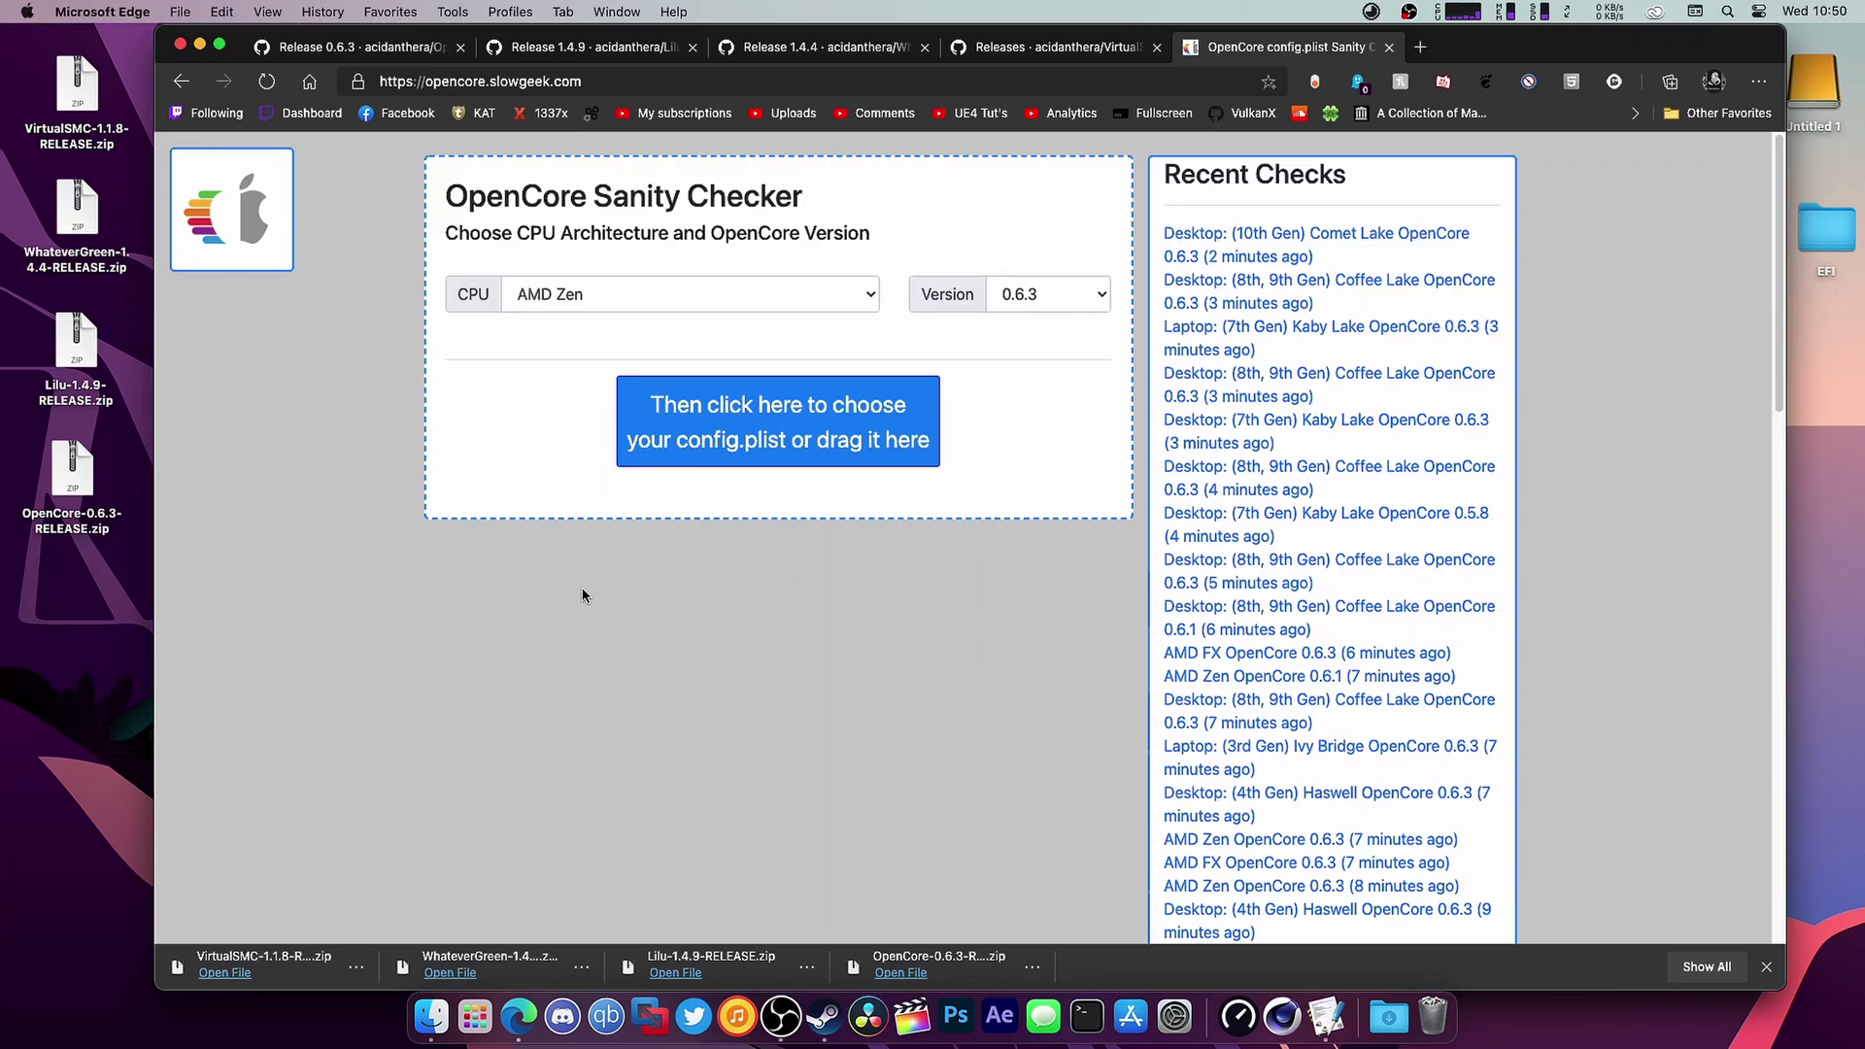
# - Extract the four downloaded release zips on the desktop with Archive Utility
pyautogui.moveTo(78, 598); pyautogui.dragTo(82, 97)
pyautogui.rightClick(105, 103)
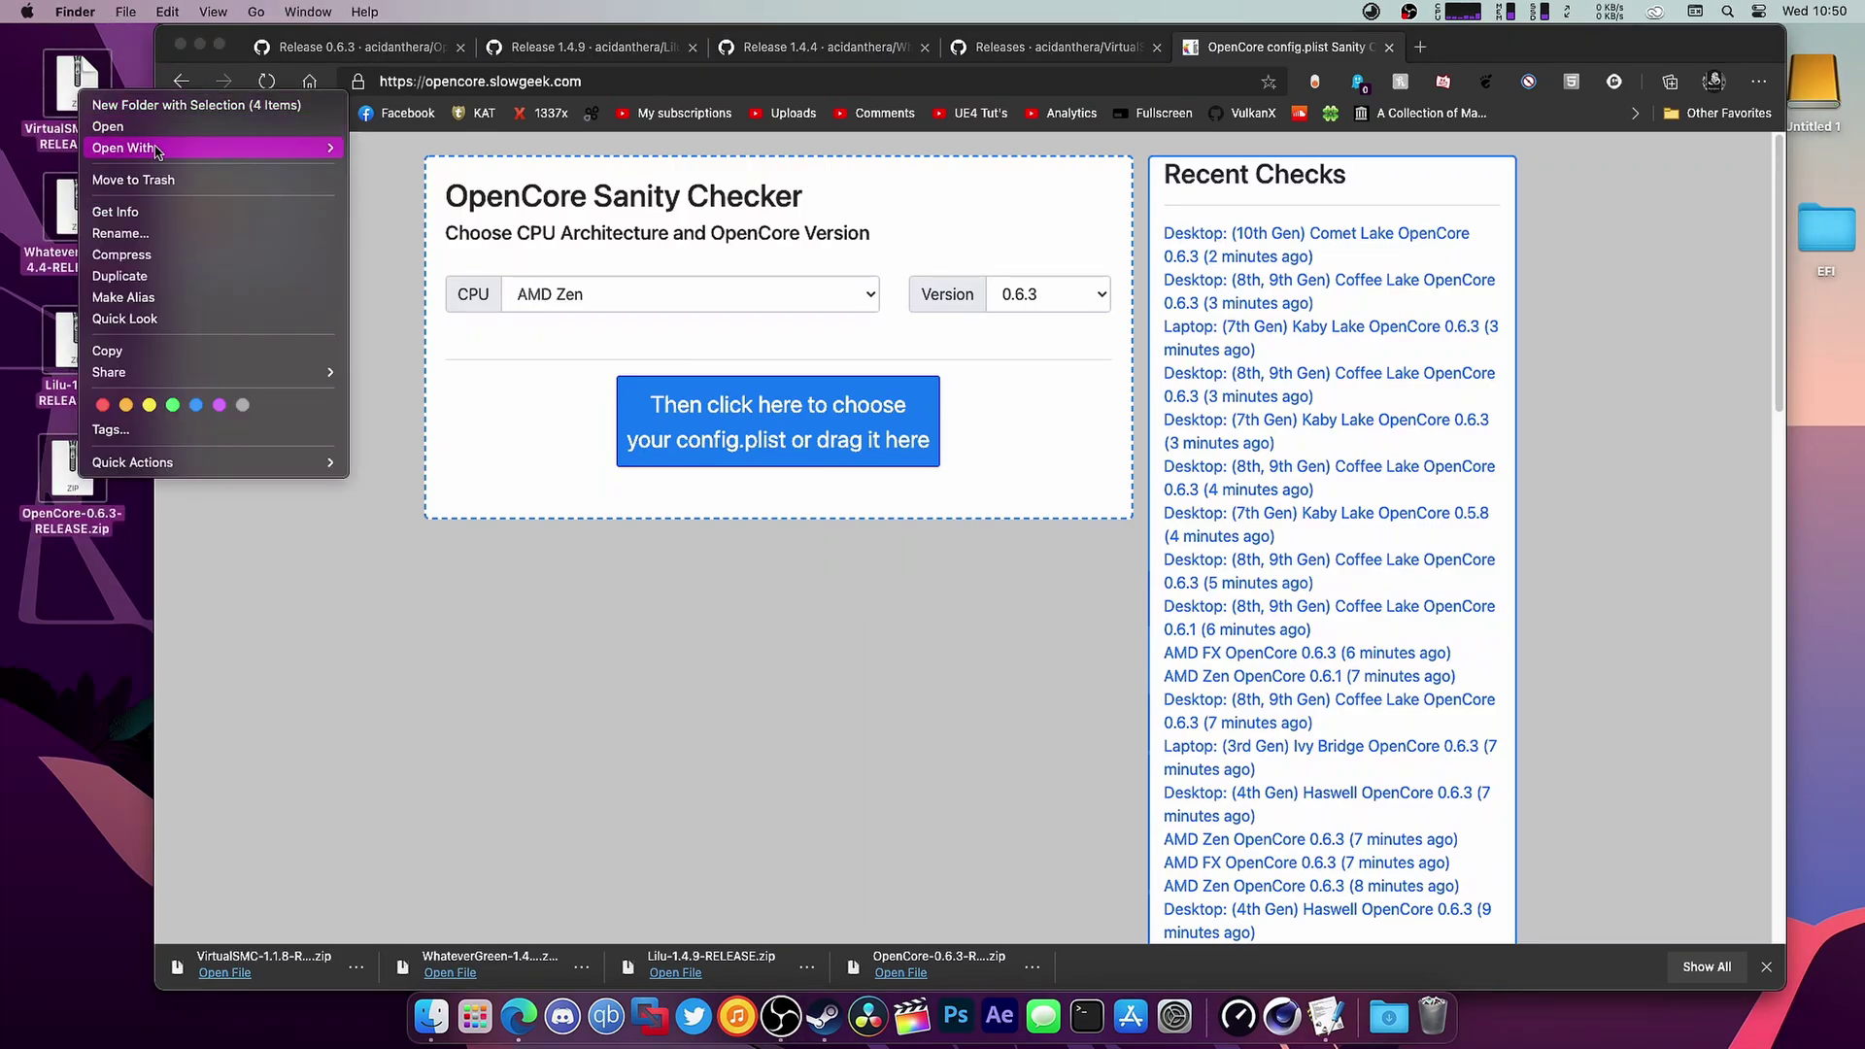
pyautogui.moveTo(158, 147)
pyautogui.click(386, 152)
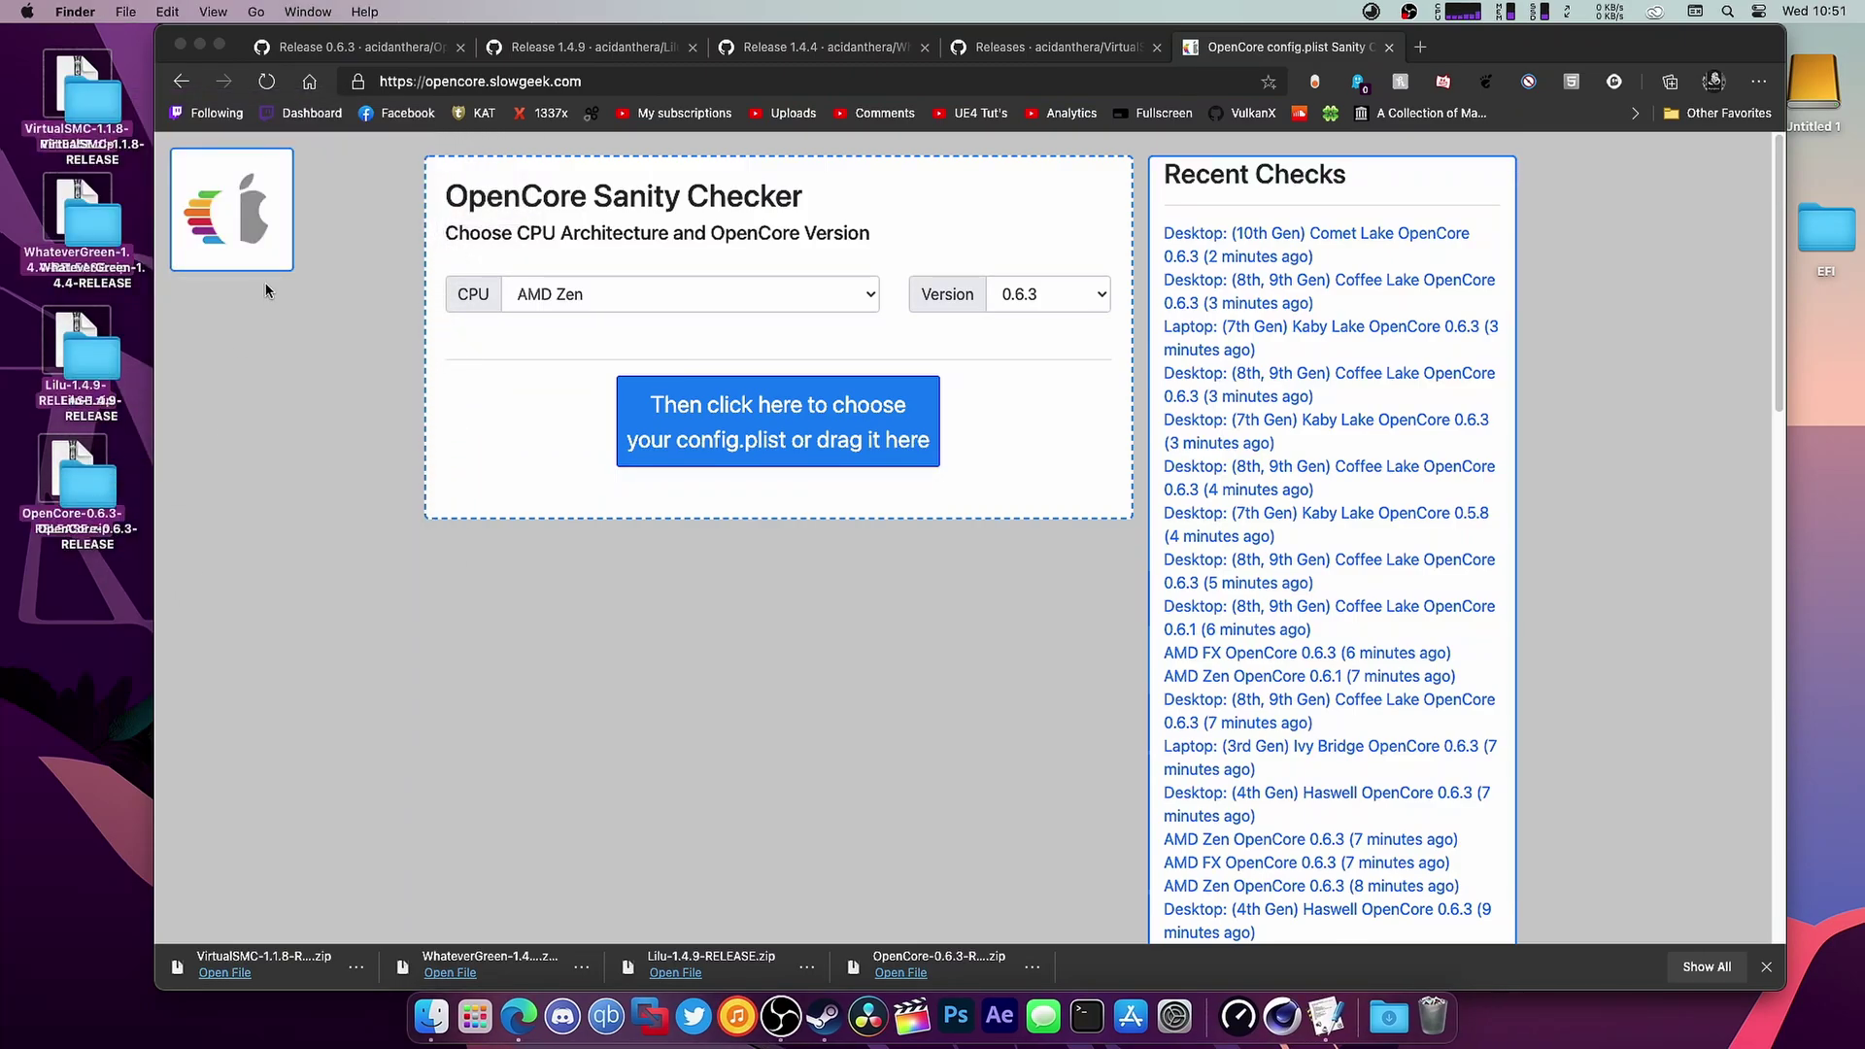
# - Close the four GitHub release tabs, leaving only the Sanity Checker
pyautogui.click(461, 49)
pyautogui.click(460, 49)
pyautogui.click(461, 49)
pyautogui.click(461, 49)
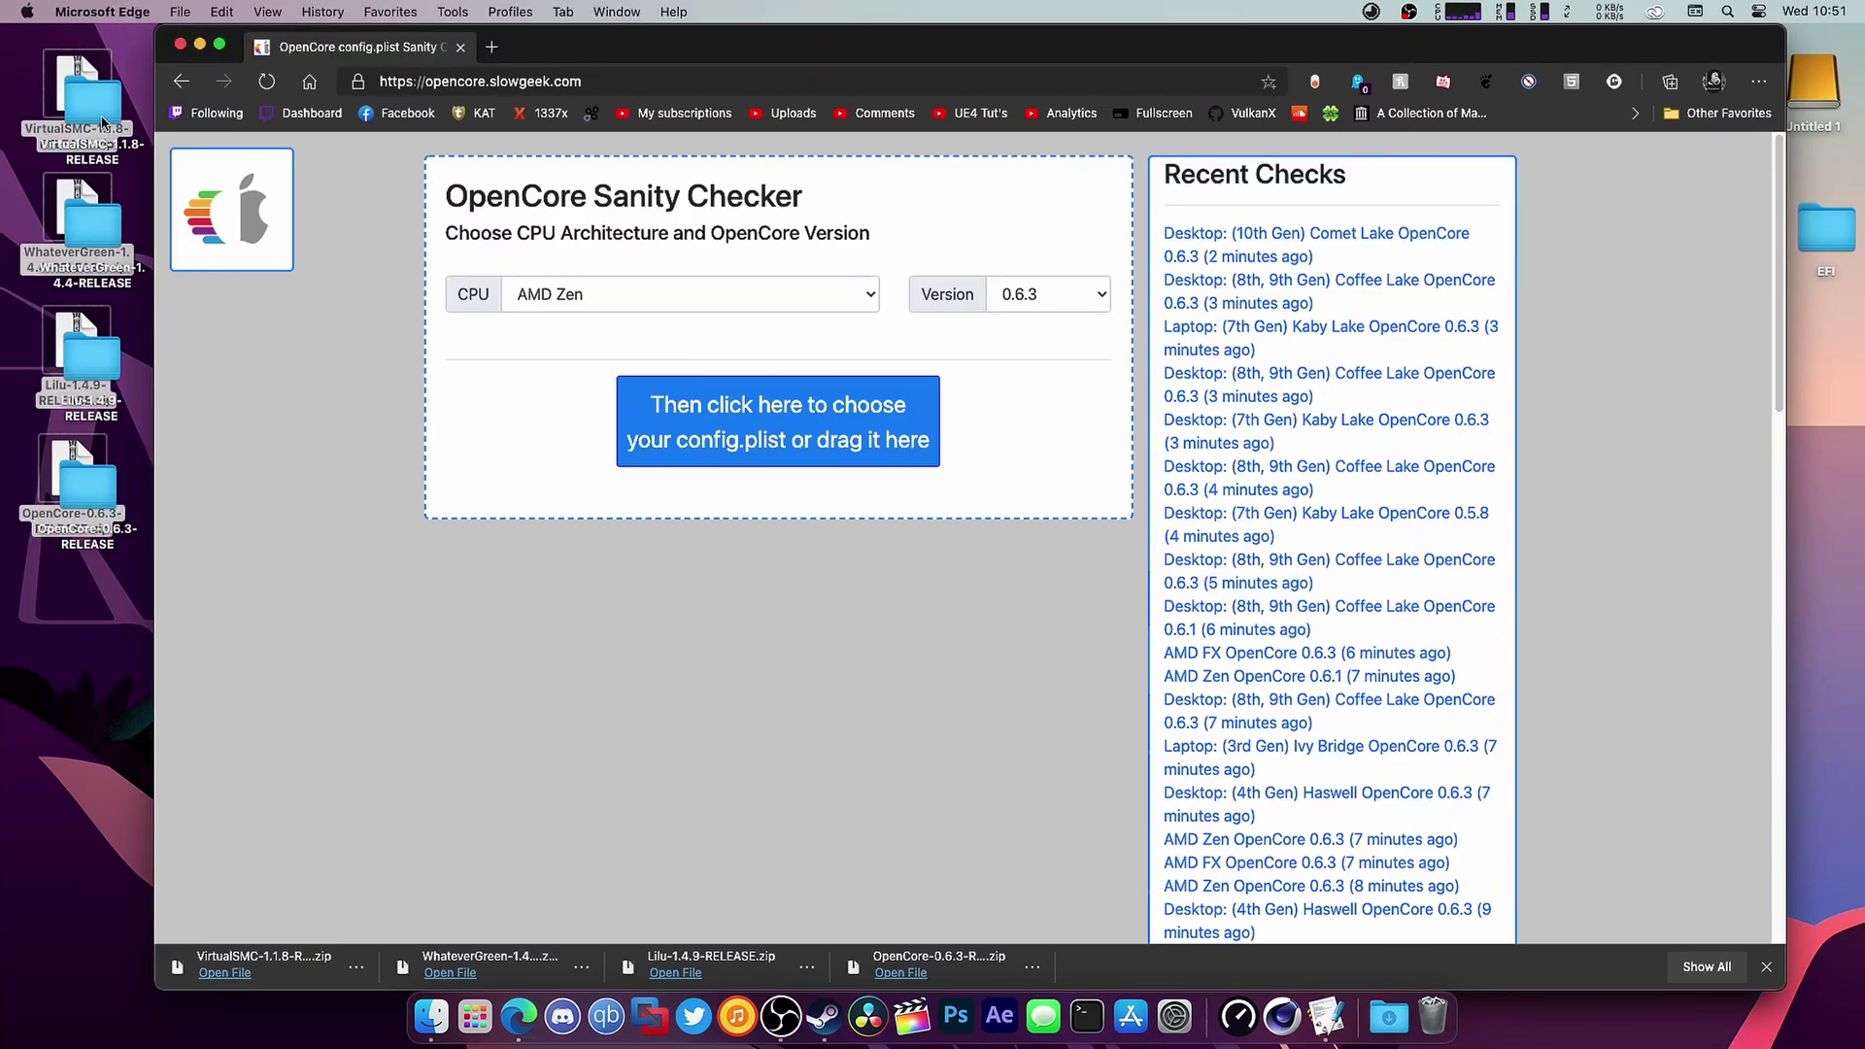
# - Move the four leftover zip files to the Trash
pyautogui.moveTo(67, 65); pyautogui.dragTo(85, 595)
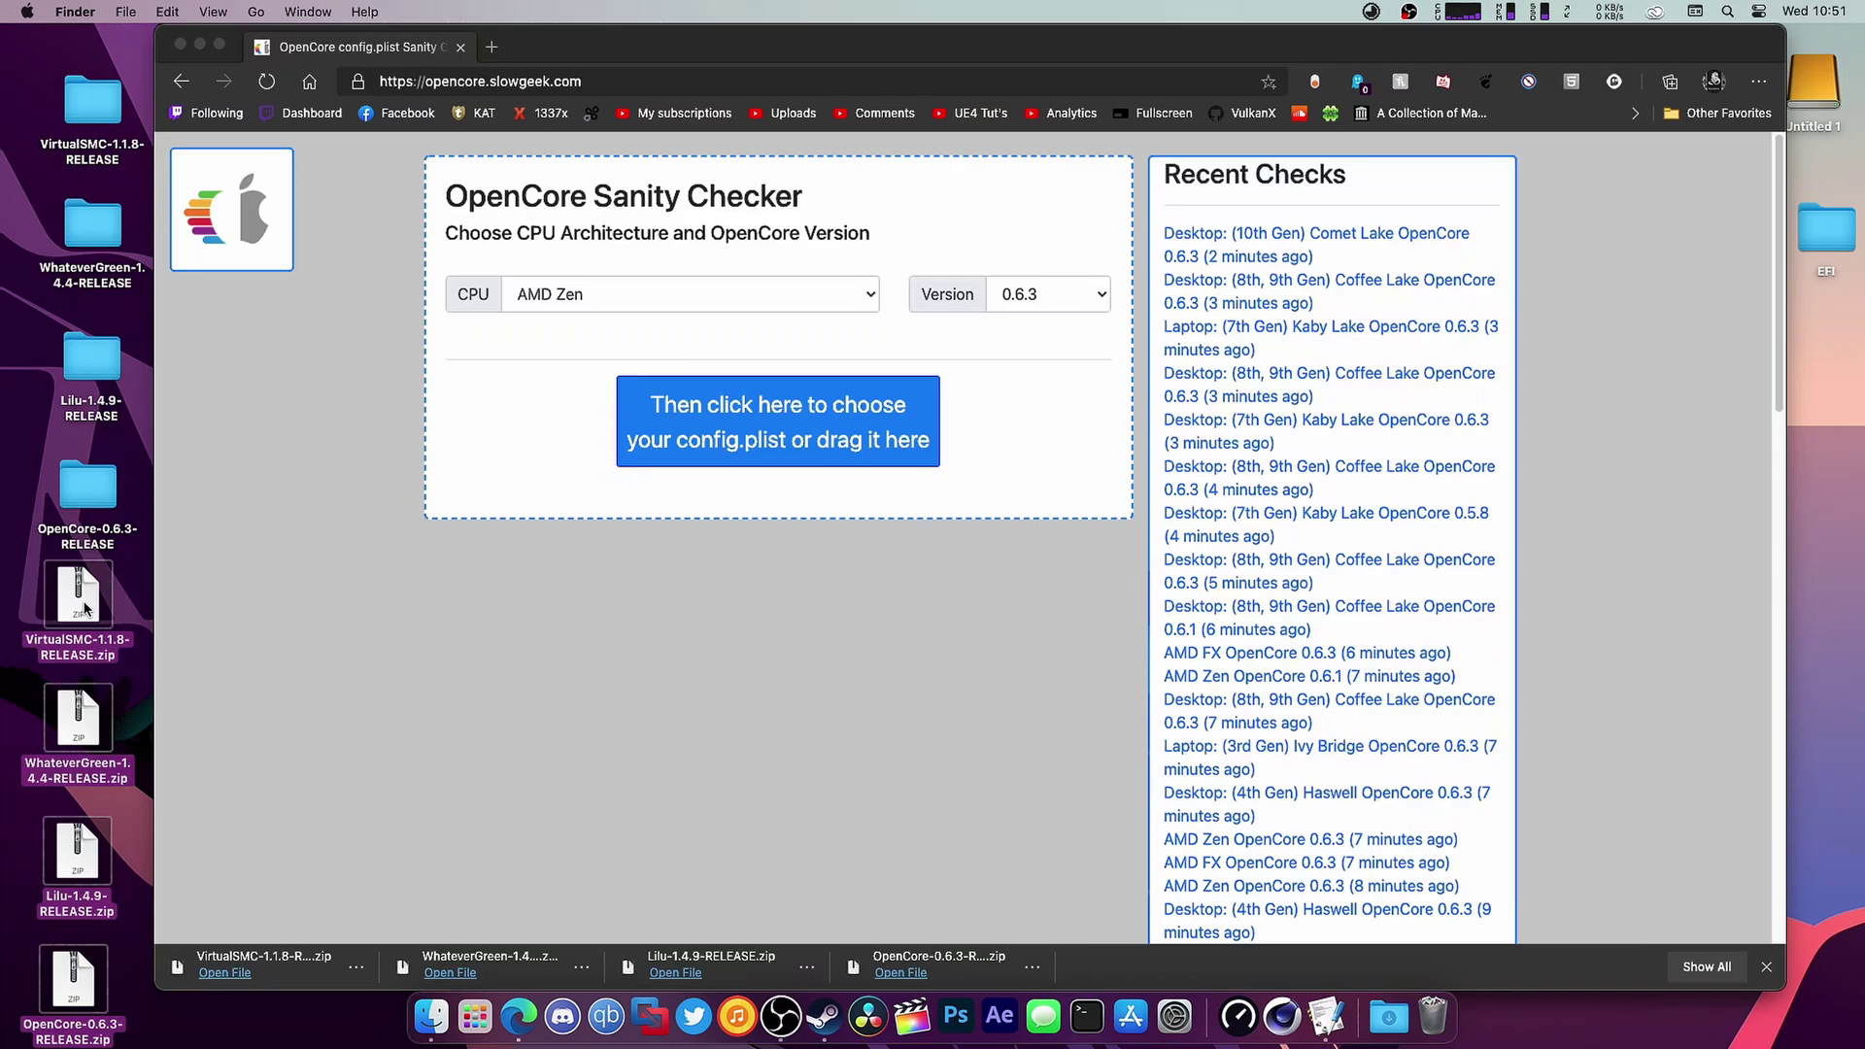
pyautogui.rightClick(86, 610)
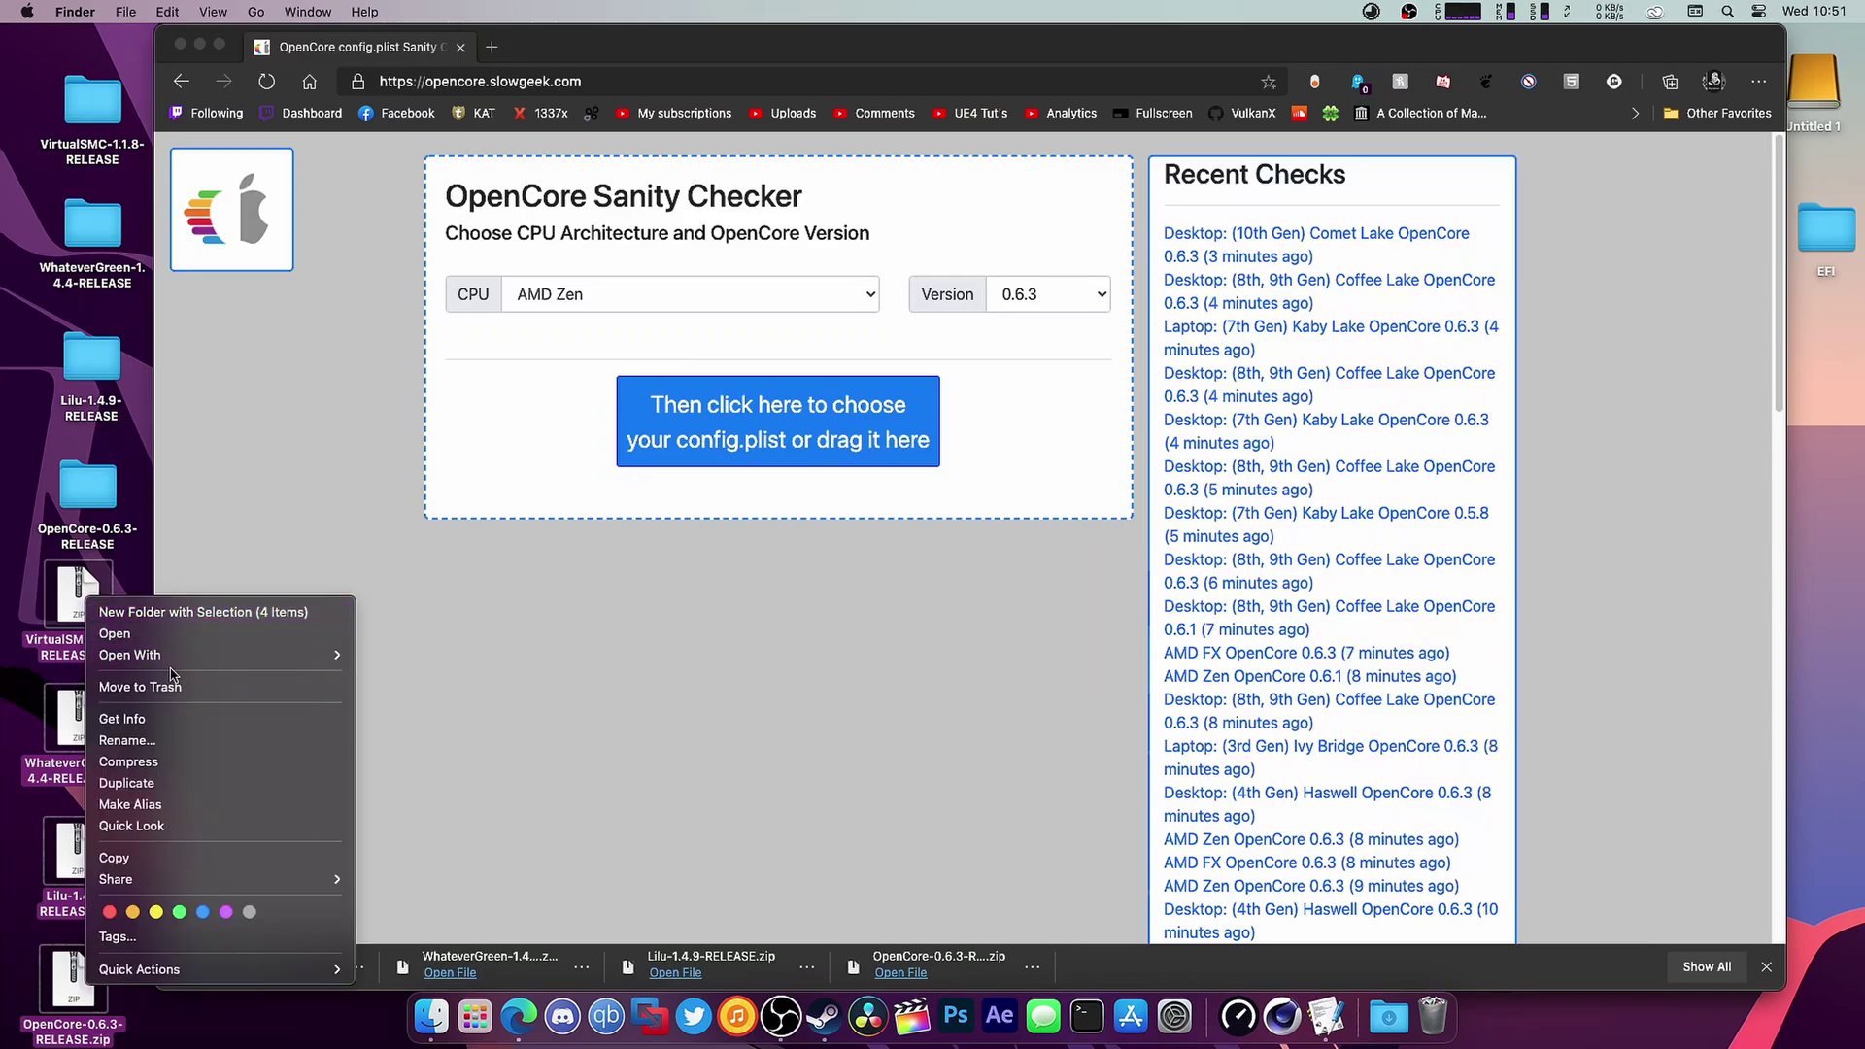
pyautogui.click(107, 685)
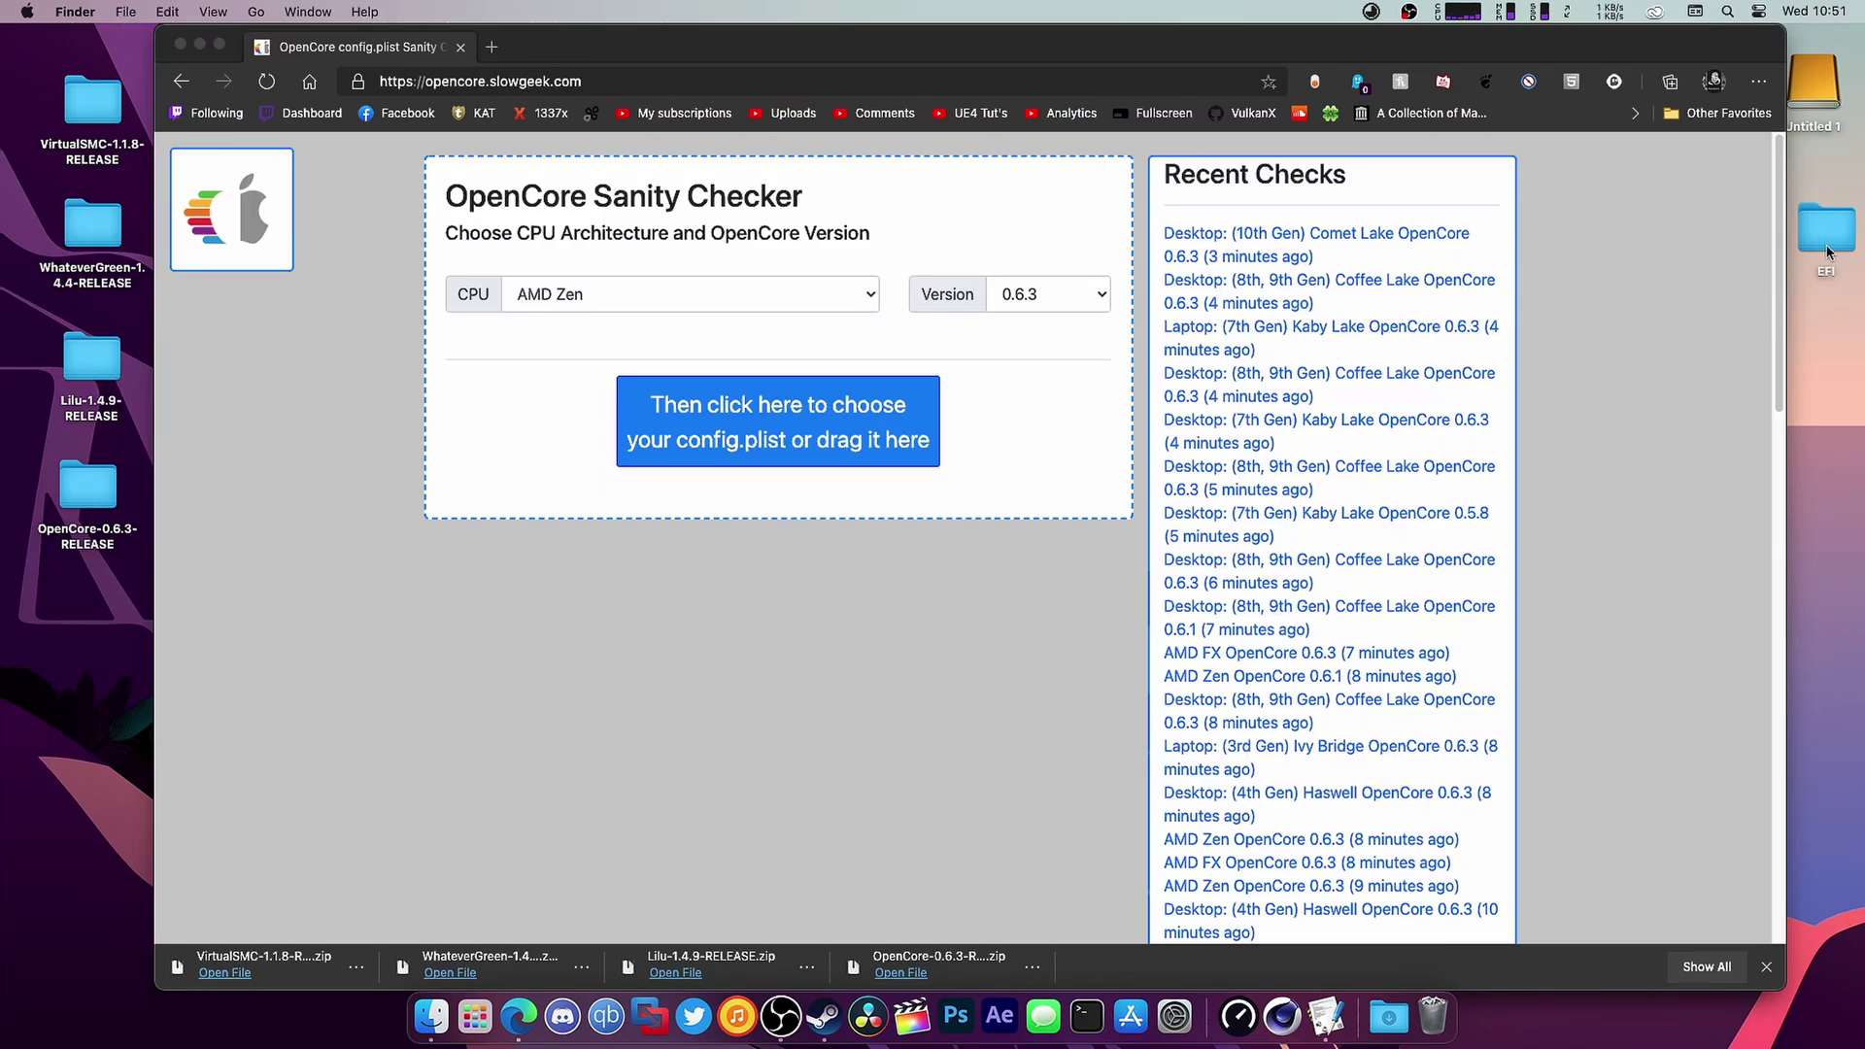
pyautogui.click(1373, 14)
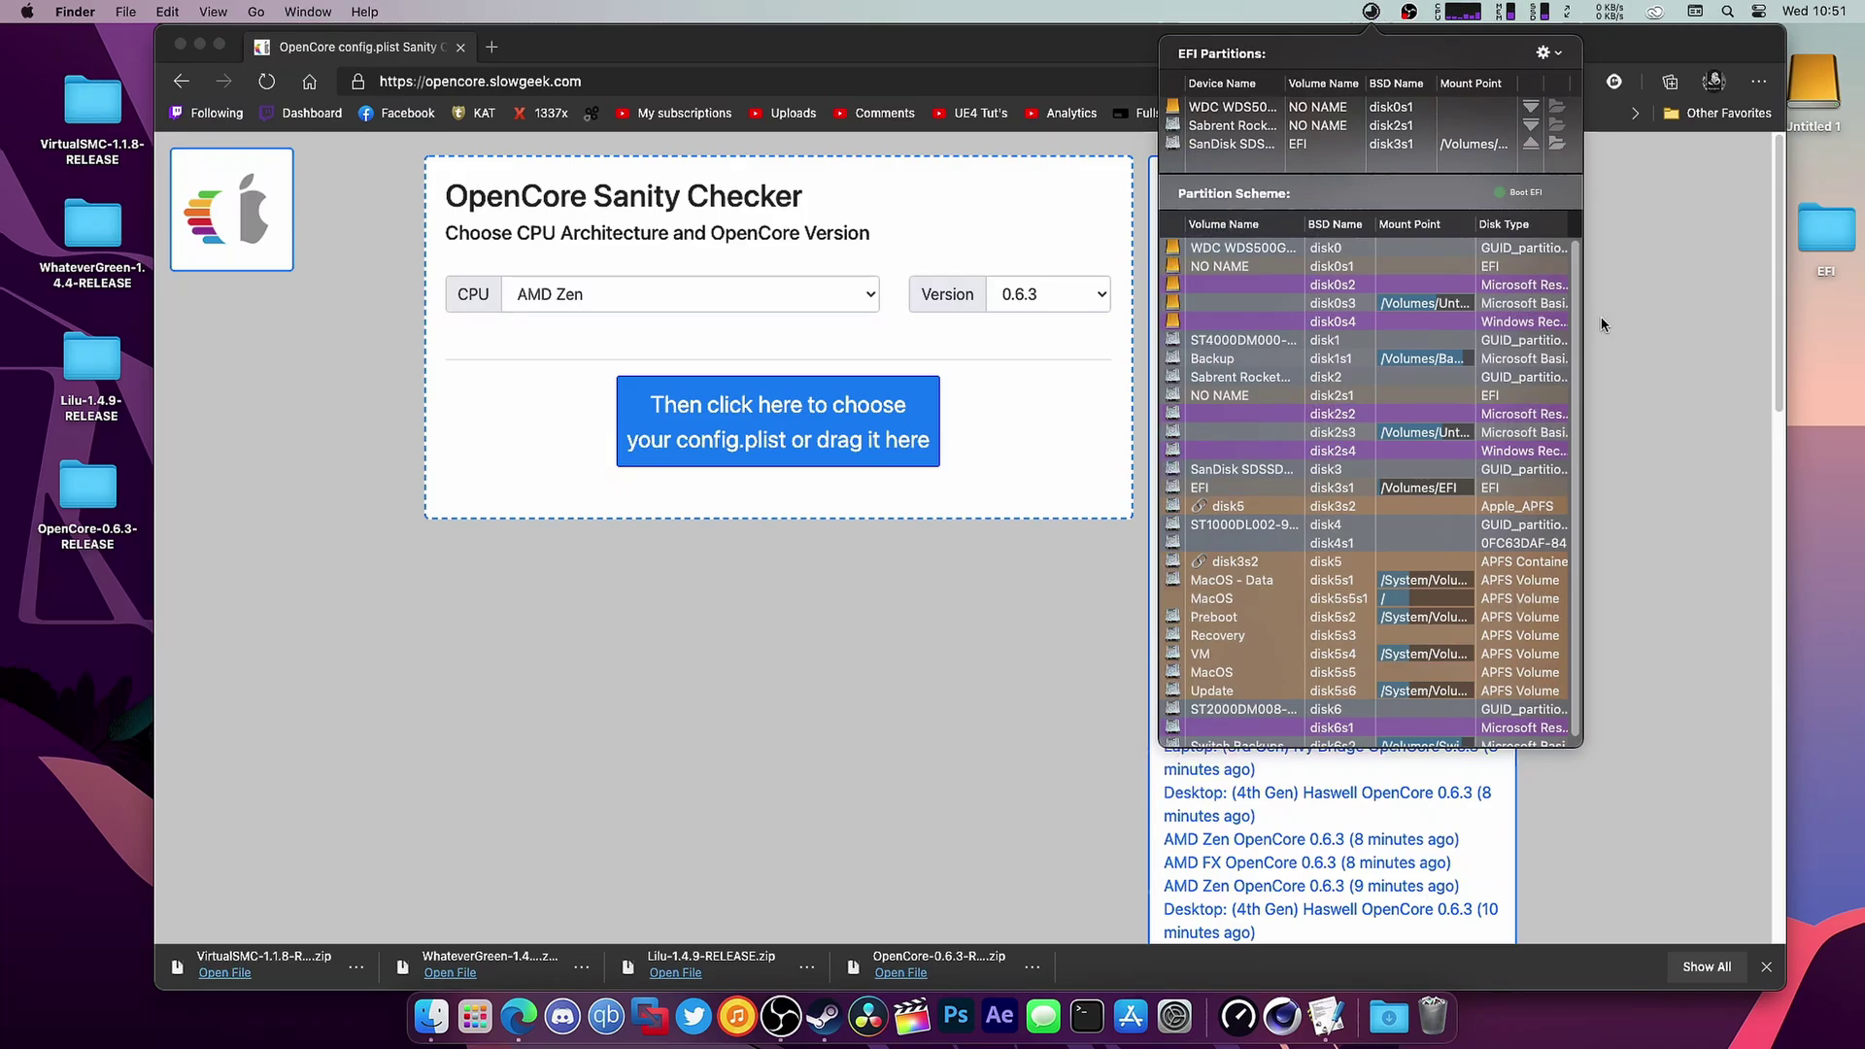
pyautogui.click(1653, 338)
pyautogui.click(199, 44)
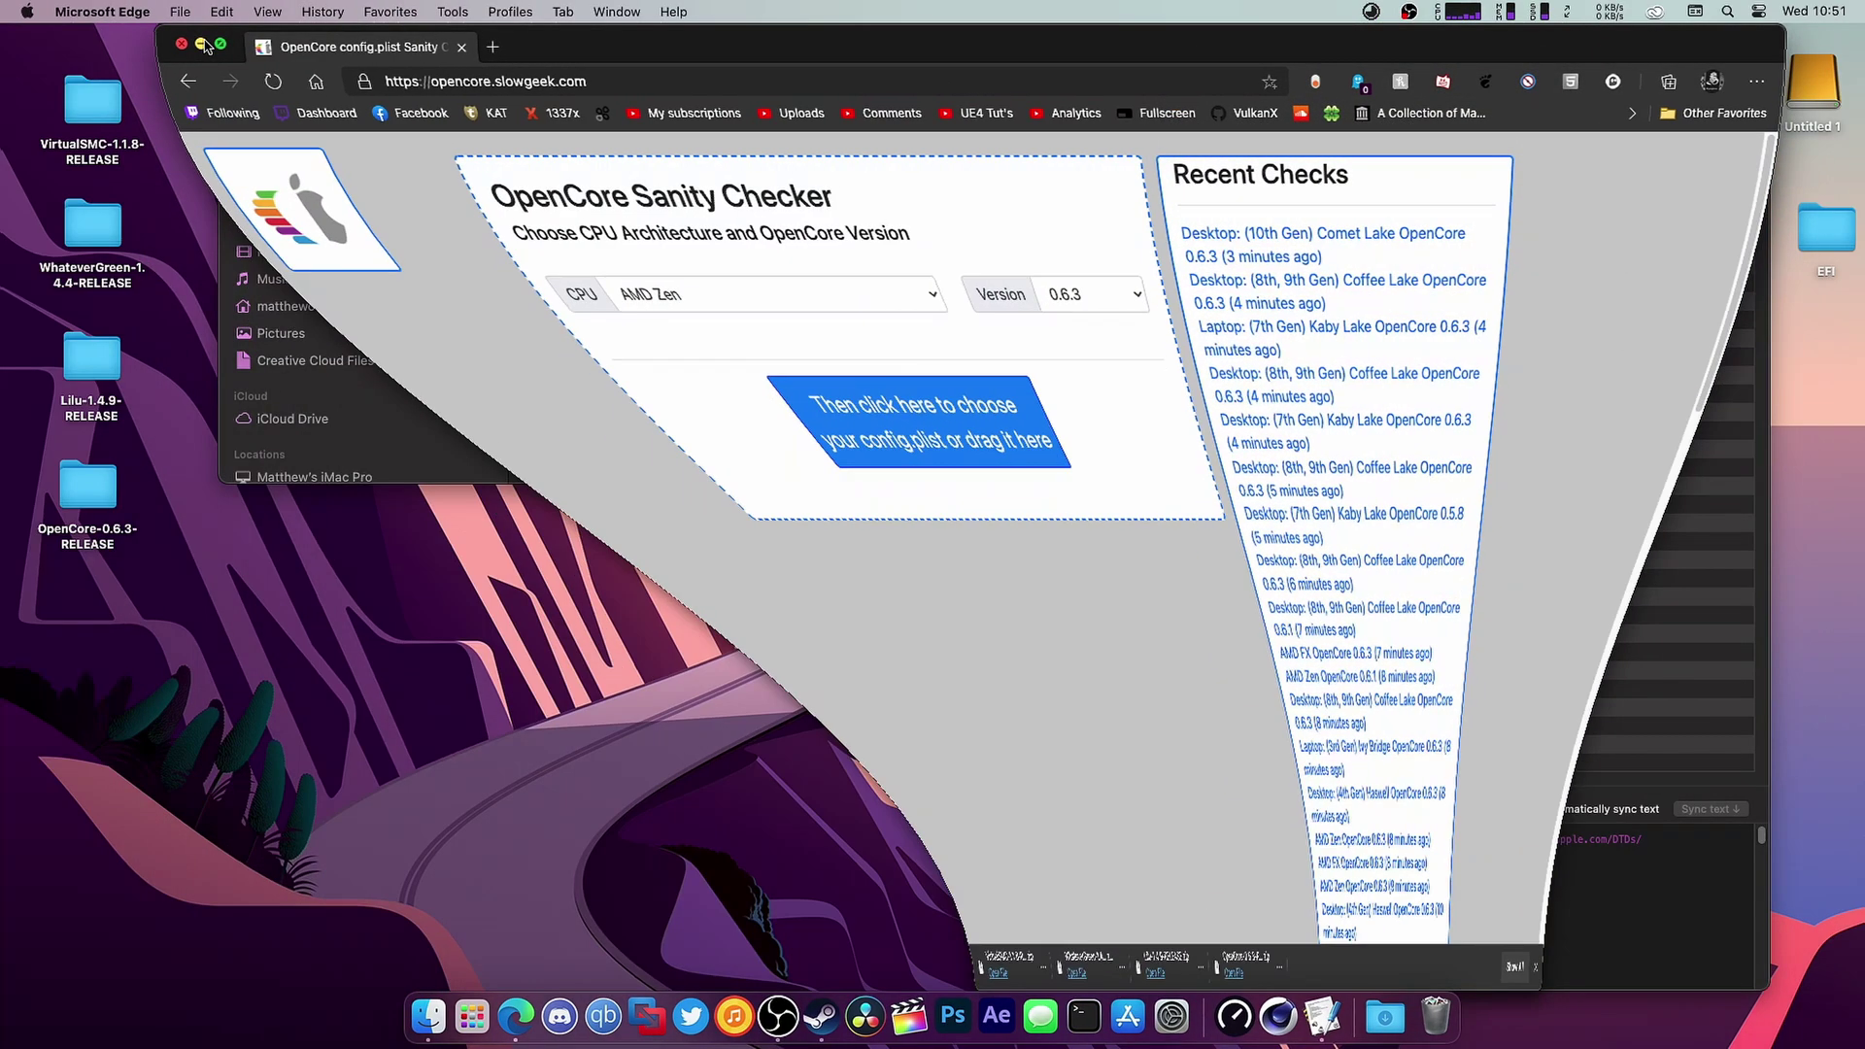
pyautogui.click(785, 165)
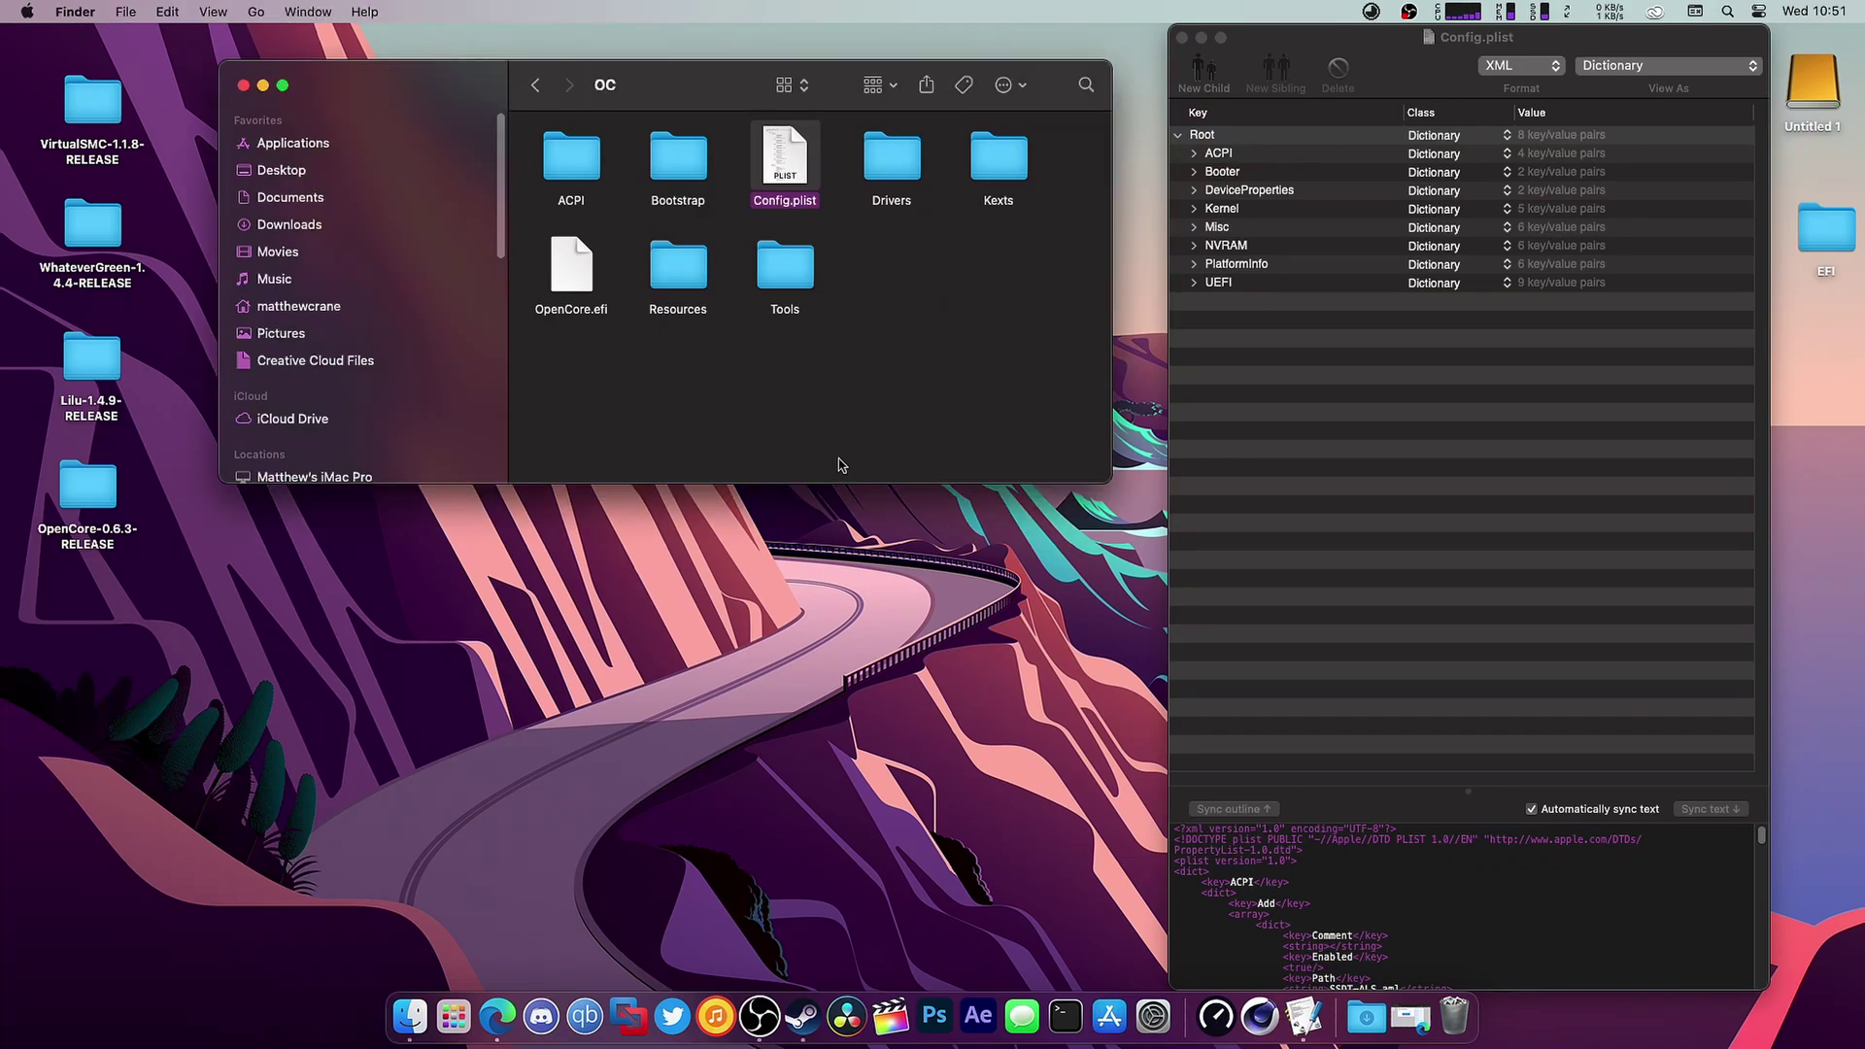
pyautogui.moveTo(1415, 64); pyautogui.dragTo(1403, 56)
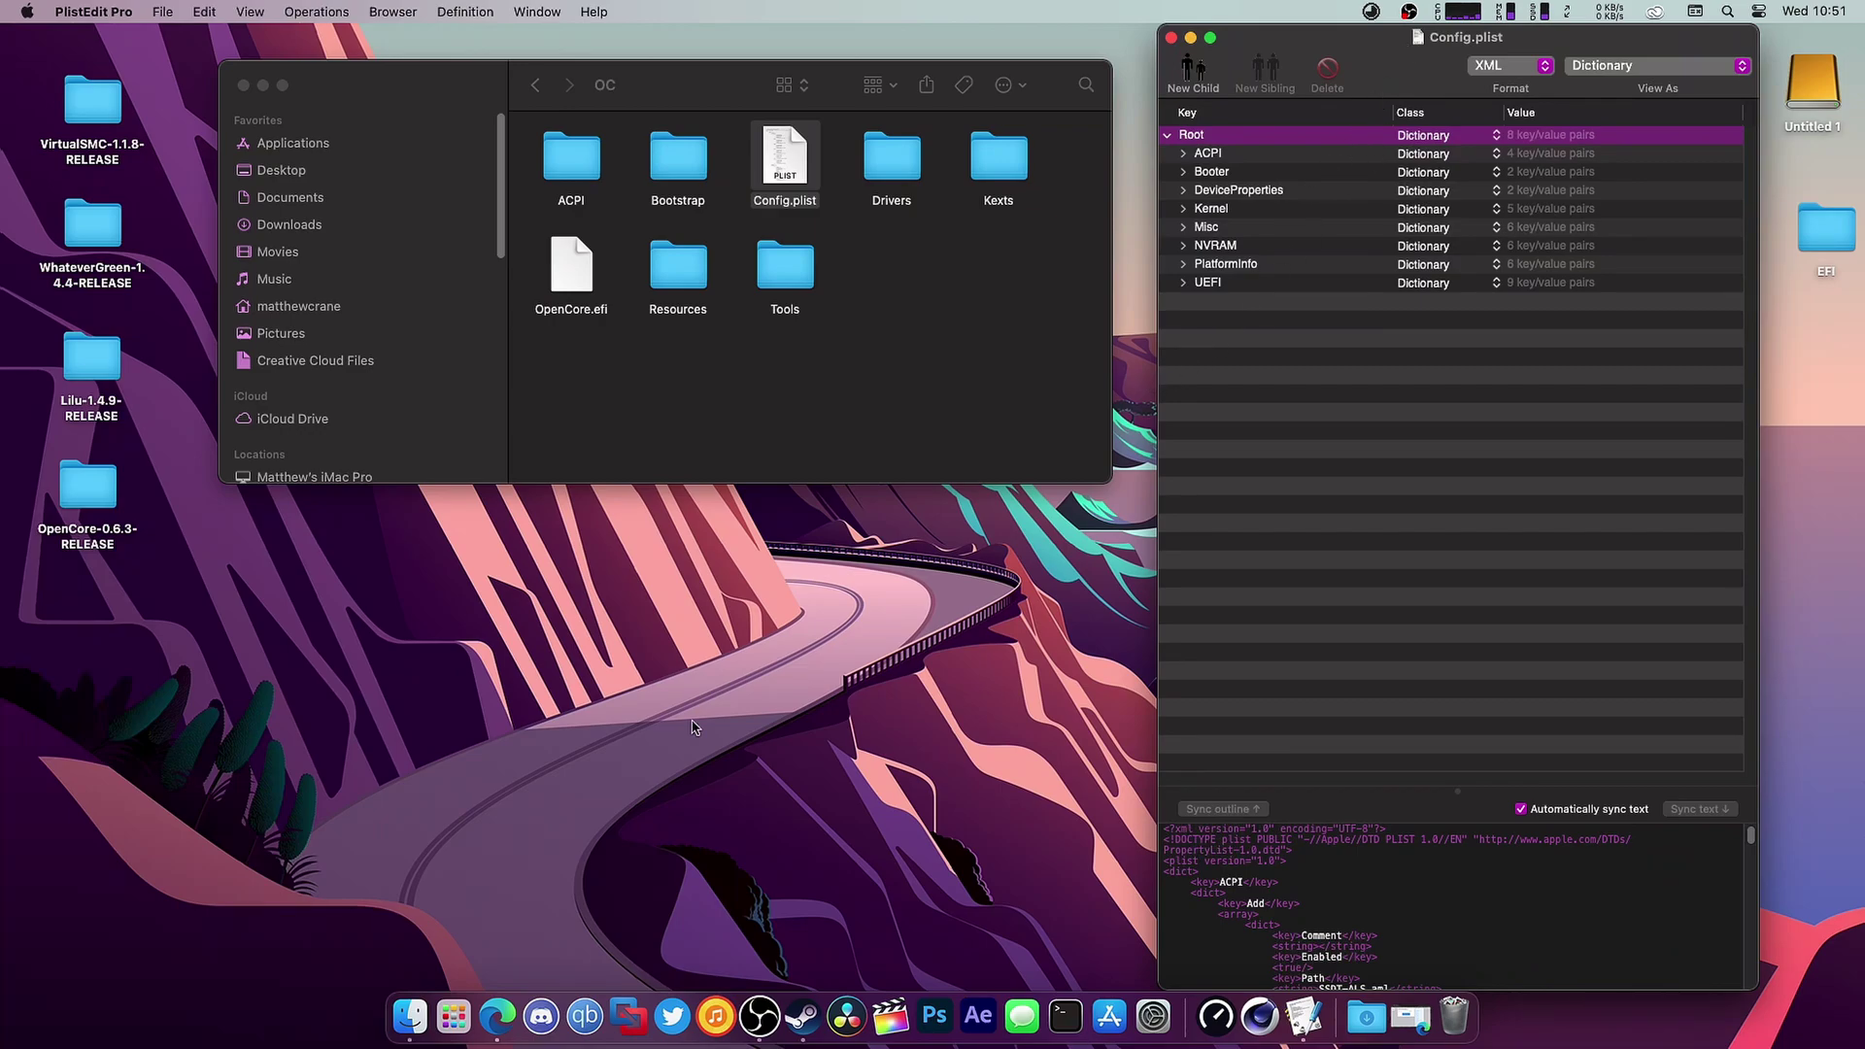
pyautogui.click(491, 1018)
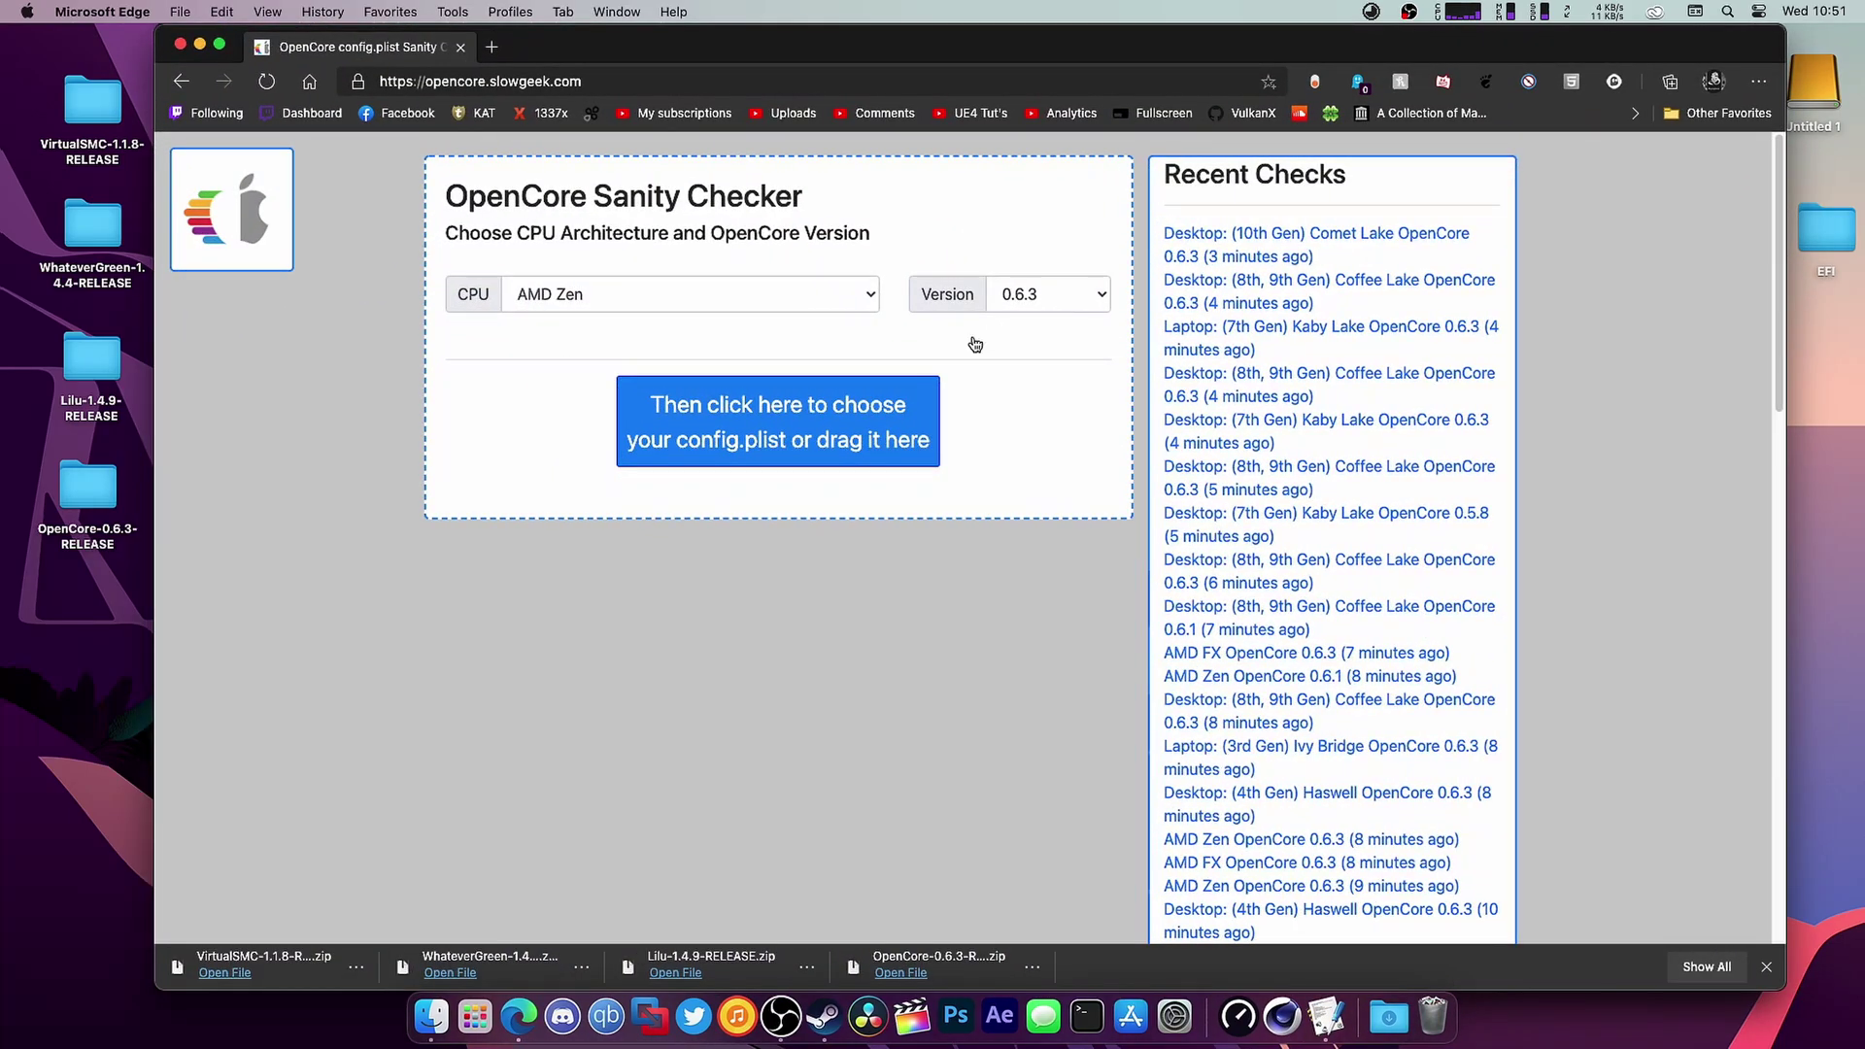
# - Drop Config.plist from the OC folder onto the Sanity Checker for checking
pyautogui.moveTo(942, 44); pyautogui.dragTo(1708, 8)
pyautogui.click(812, 167)
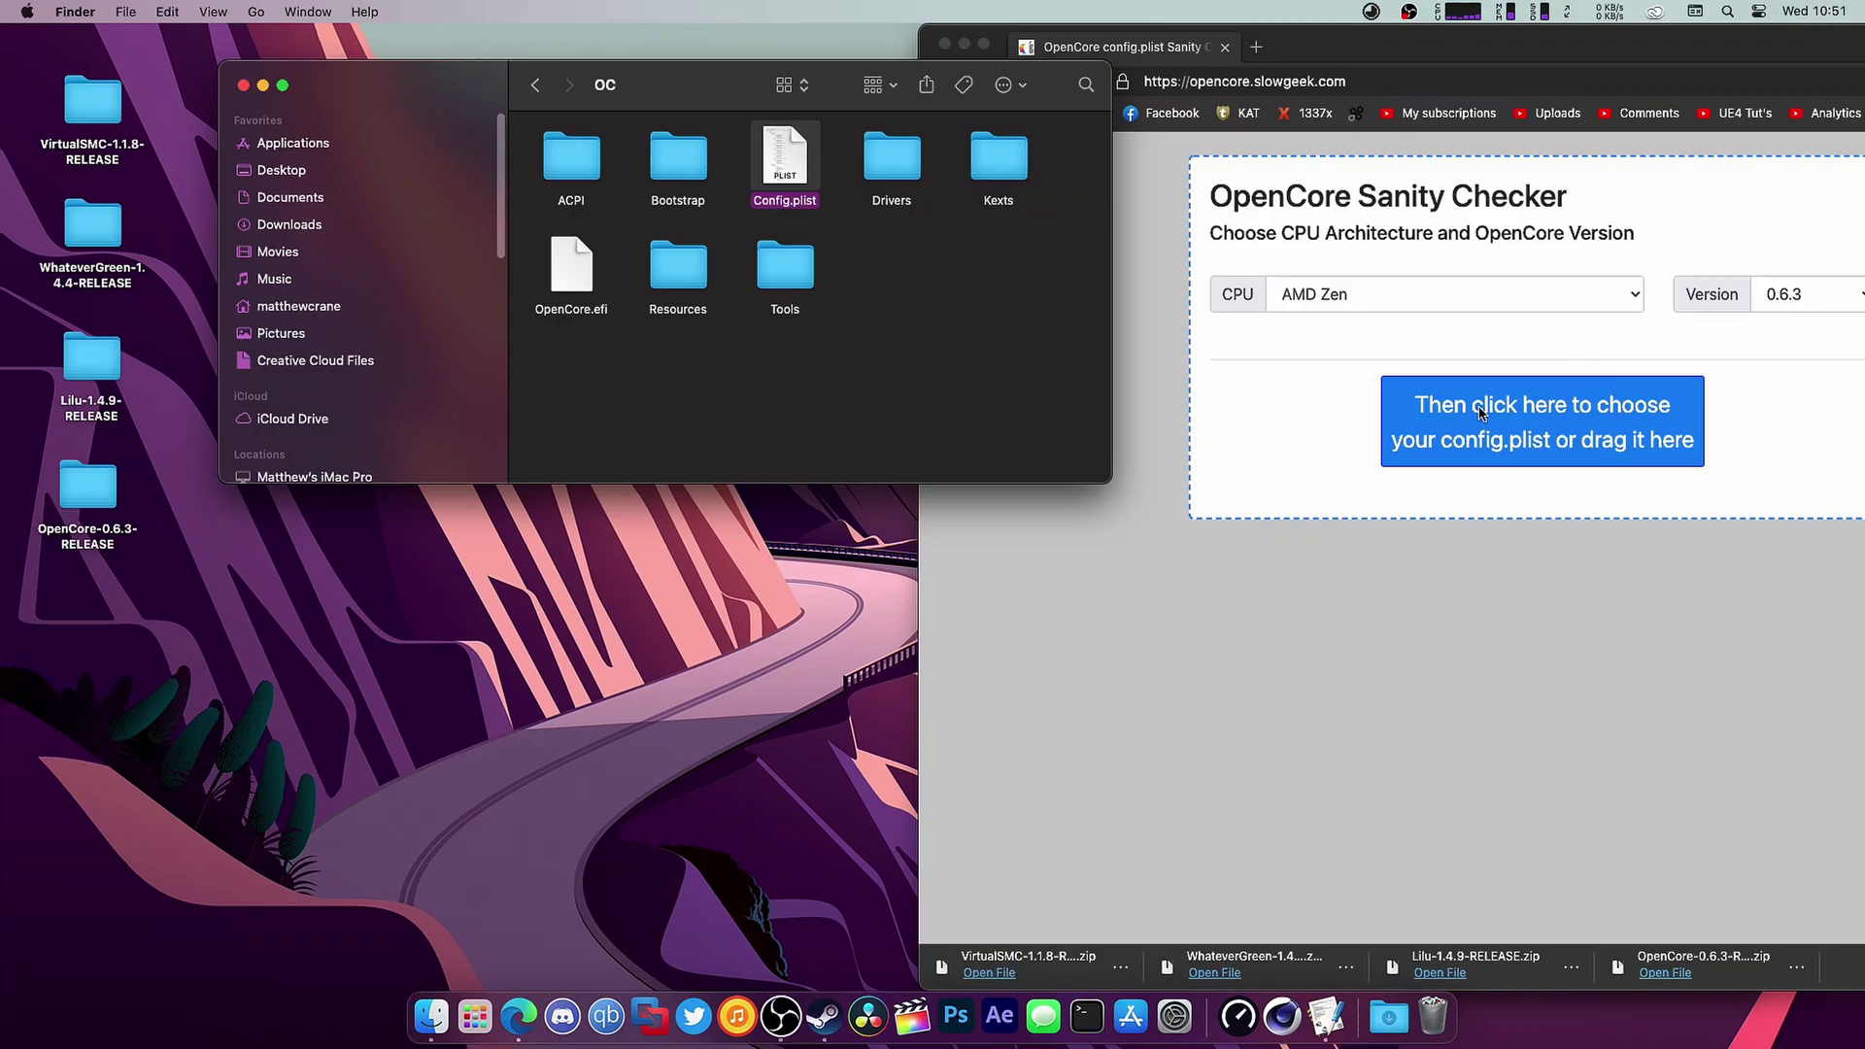
pyautogui.moveTo(802, 184); pyautogui.dragTo(1507, 417)
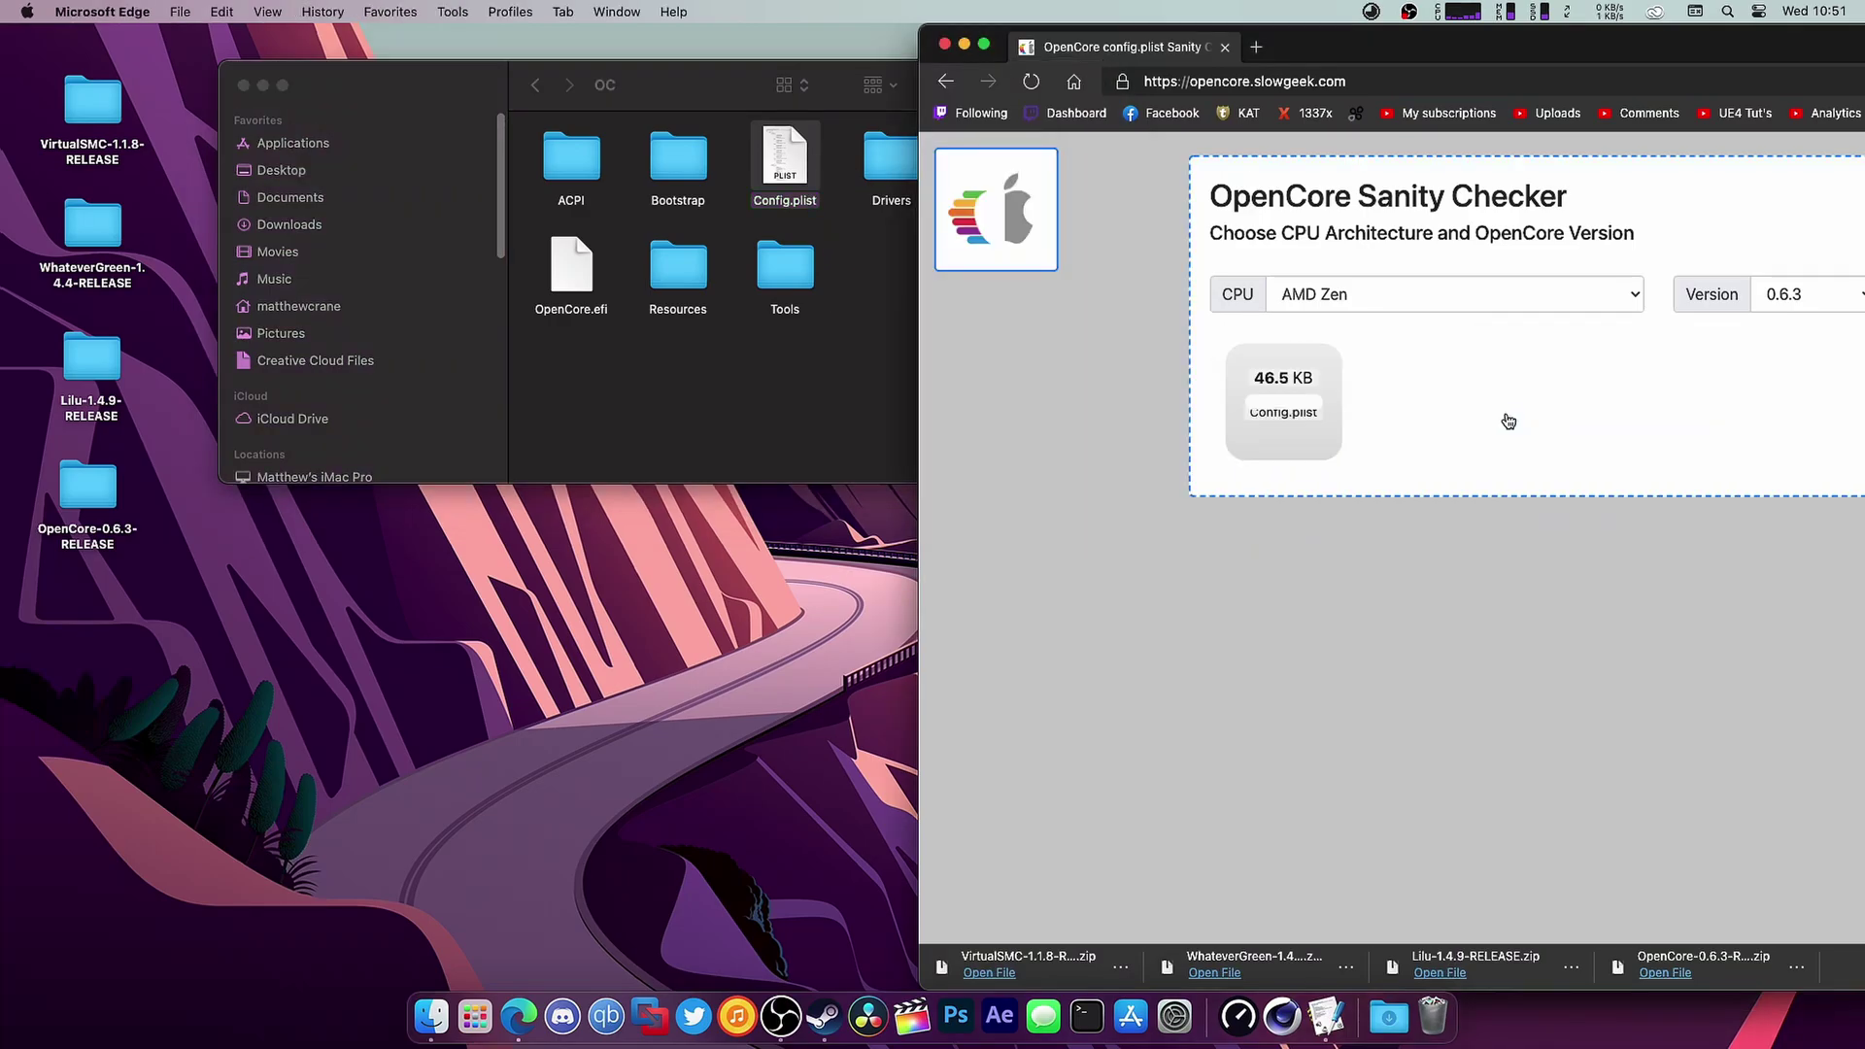
# - Maximize the browser and scroll the report to the UEFI Output warning about missing ForceResolution
pyautogui.doubleClick(1478, 65)
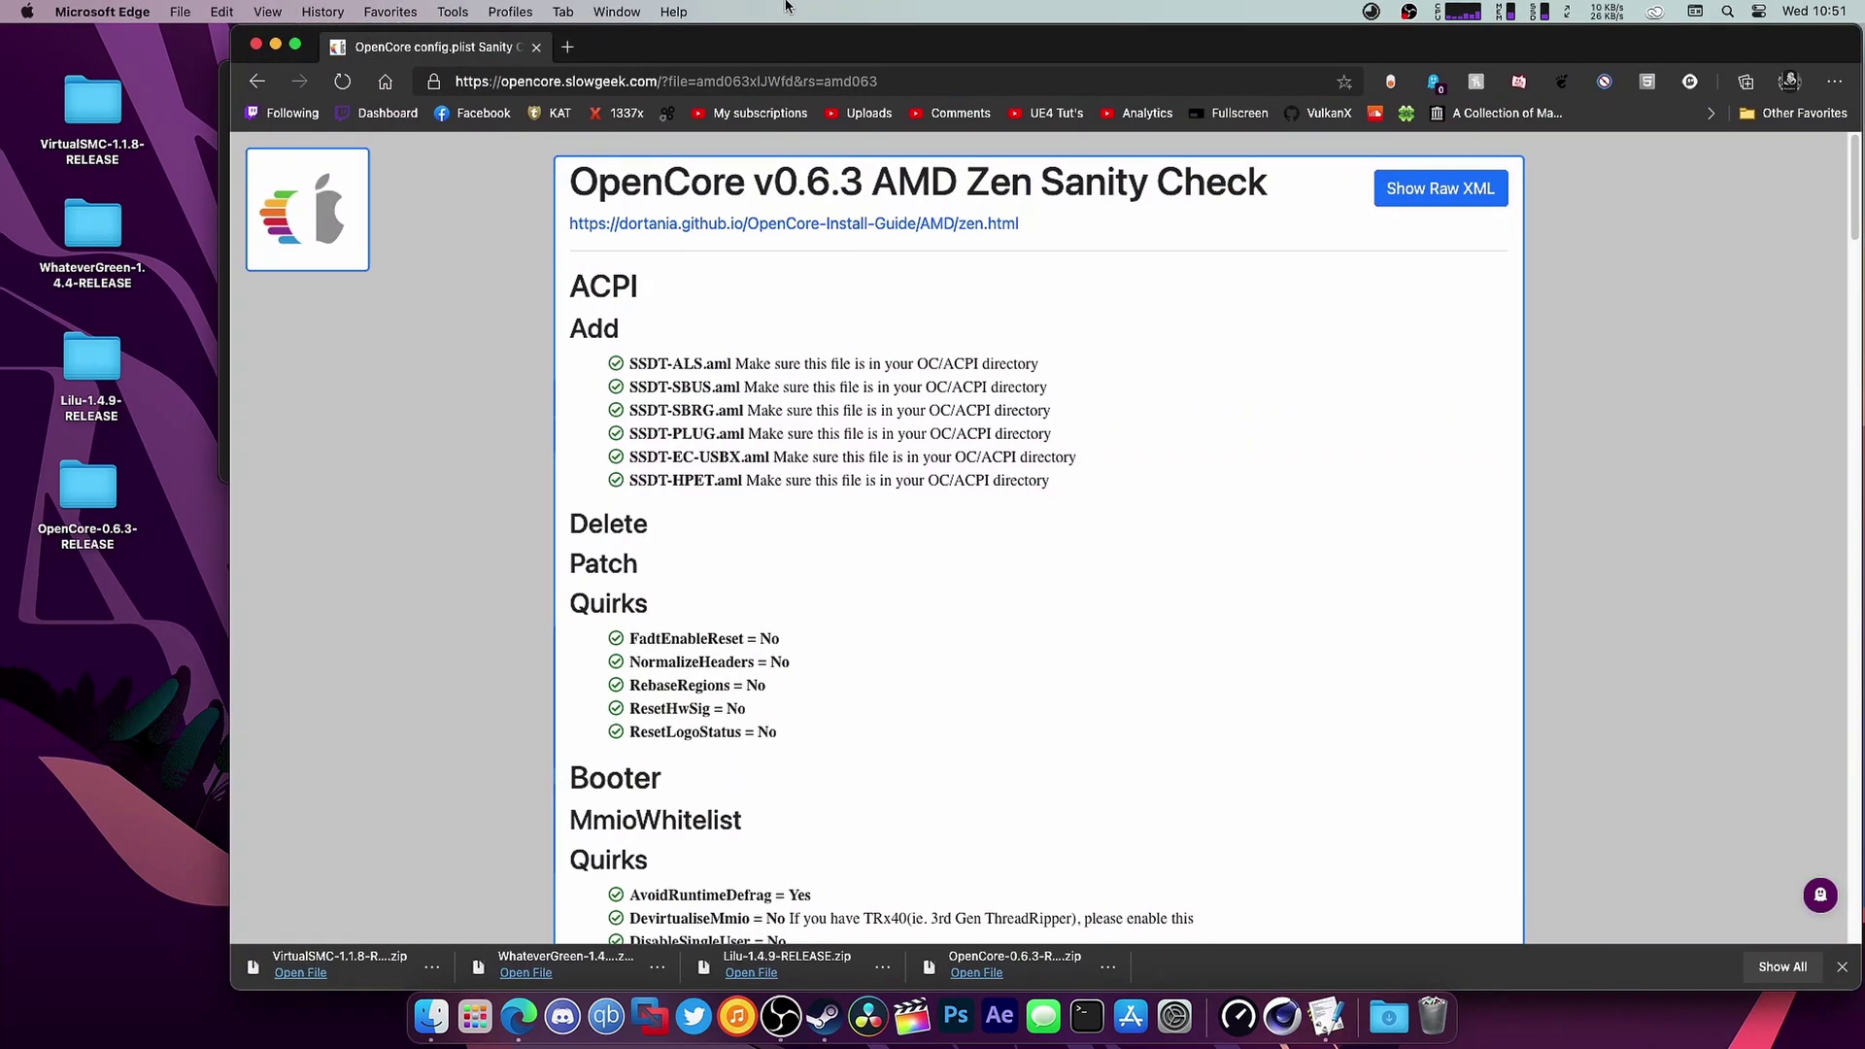
pyautogui.scroll(-5, 920, 478)
pyautogui.scroll(-15, 920, 478)
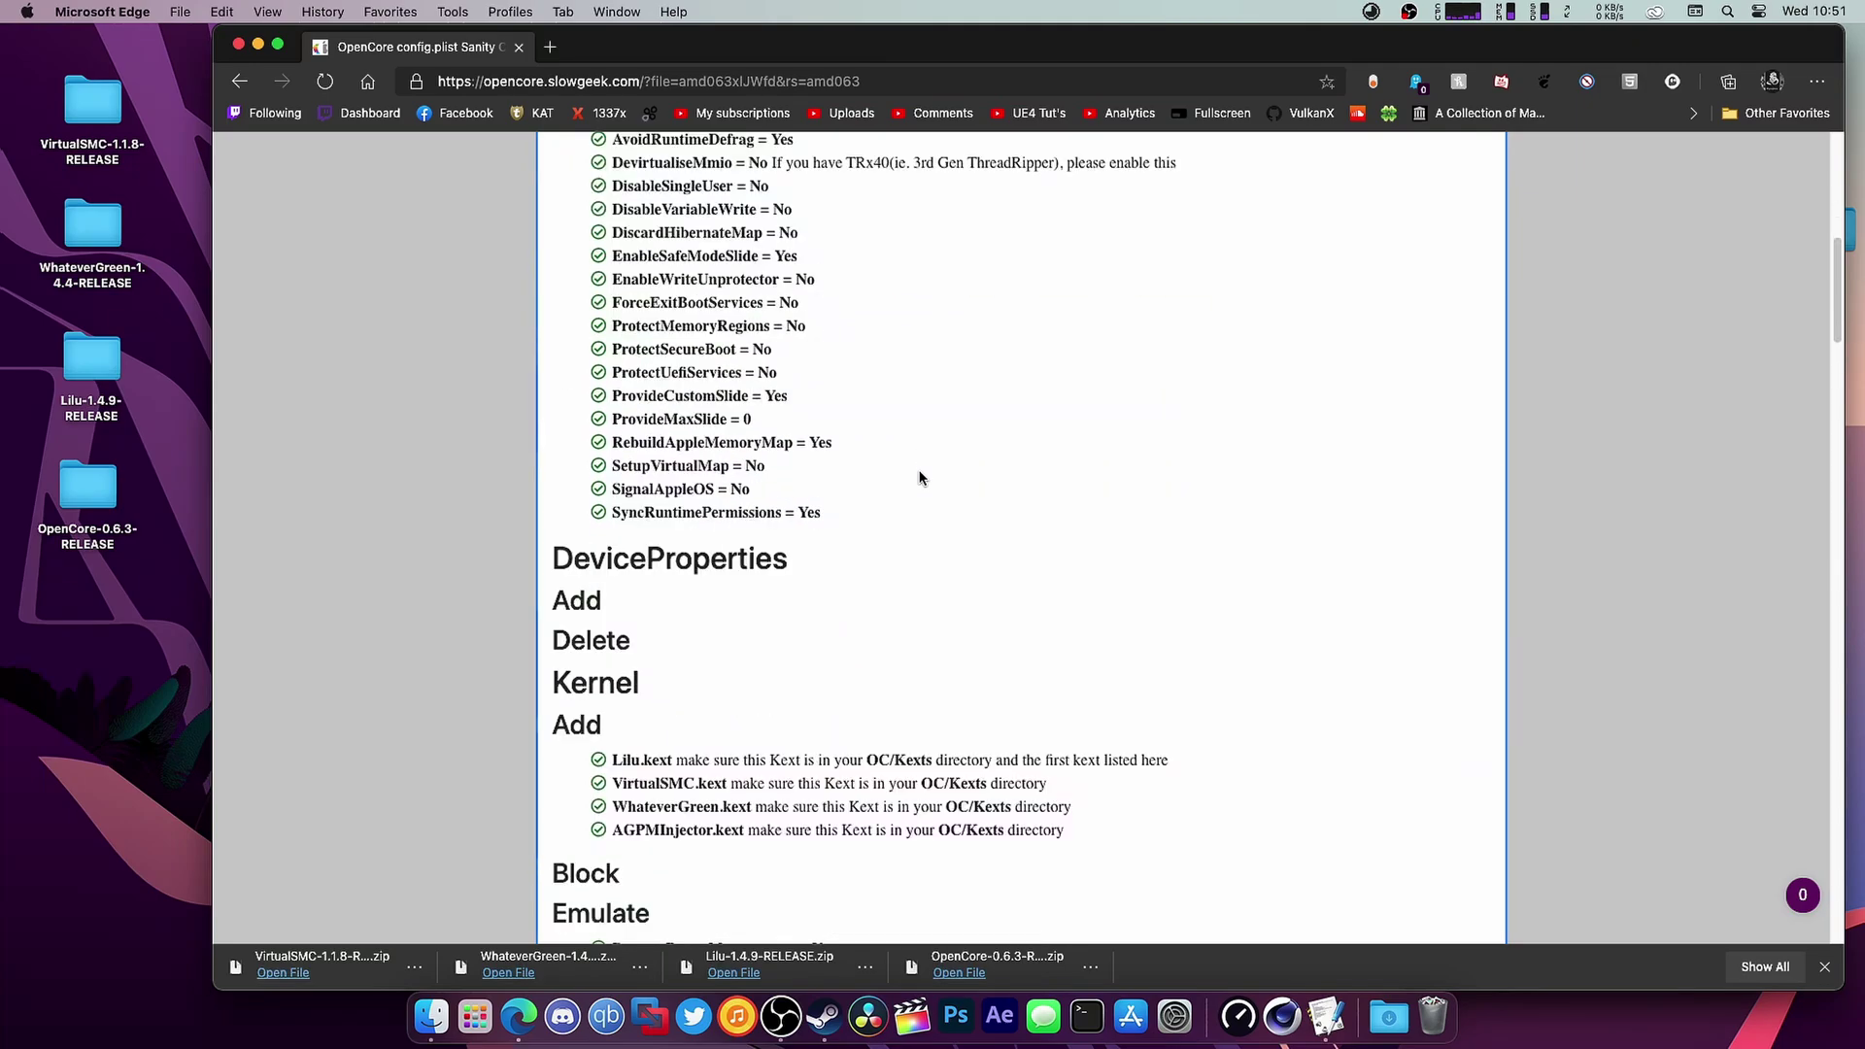
pyautogui.scroll(-15, 920, 478)
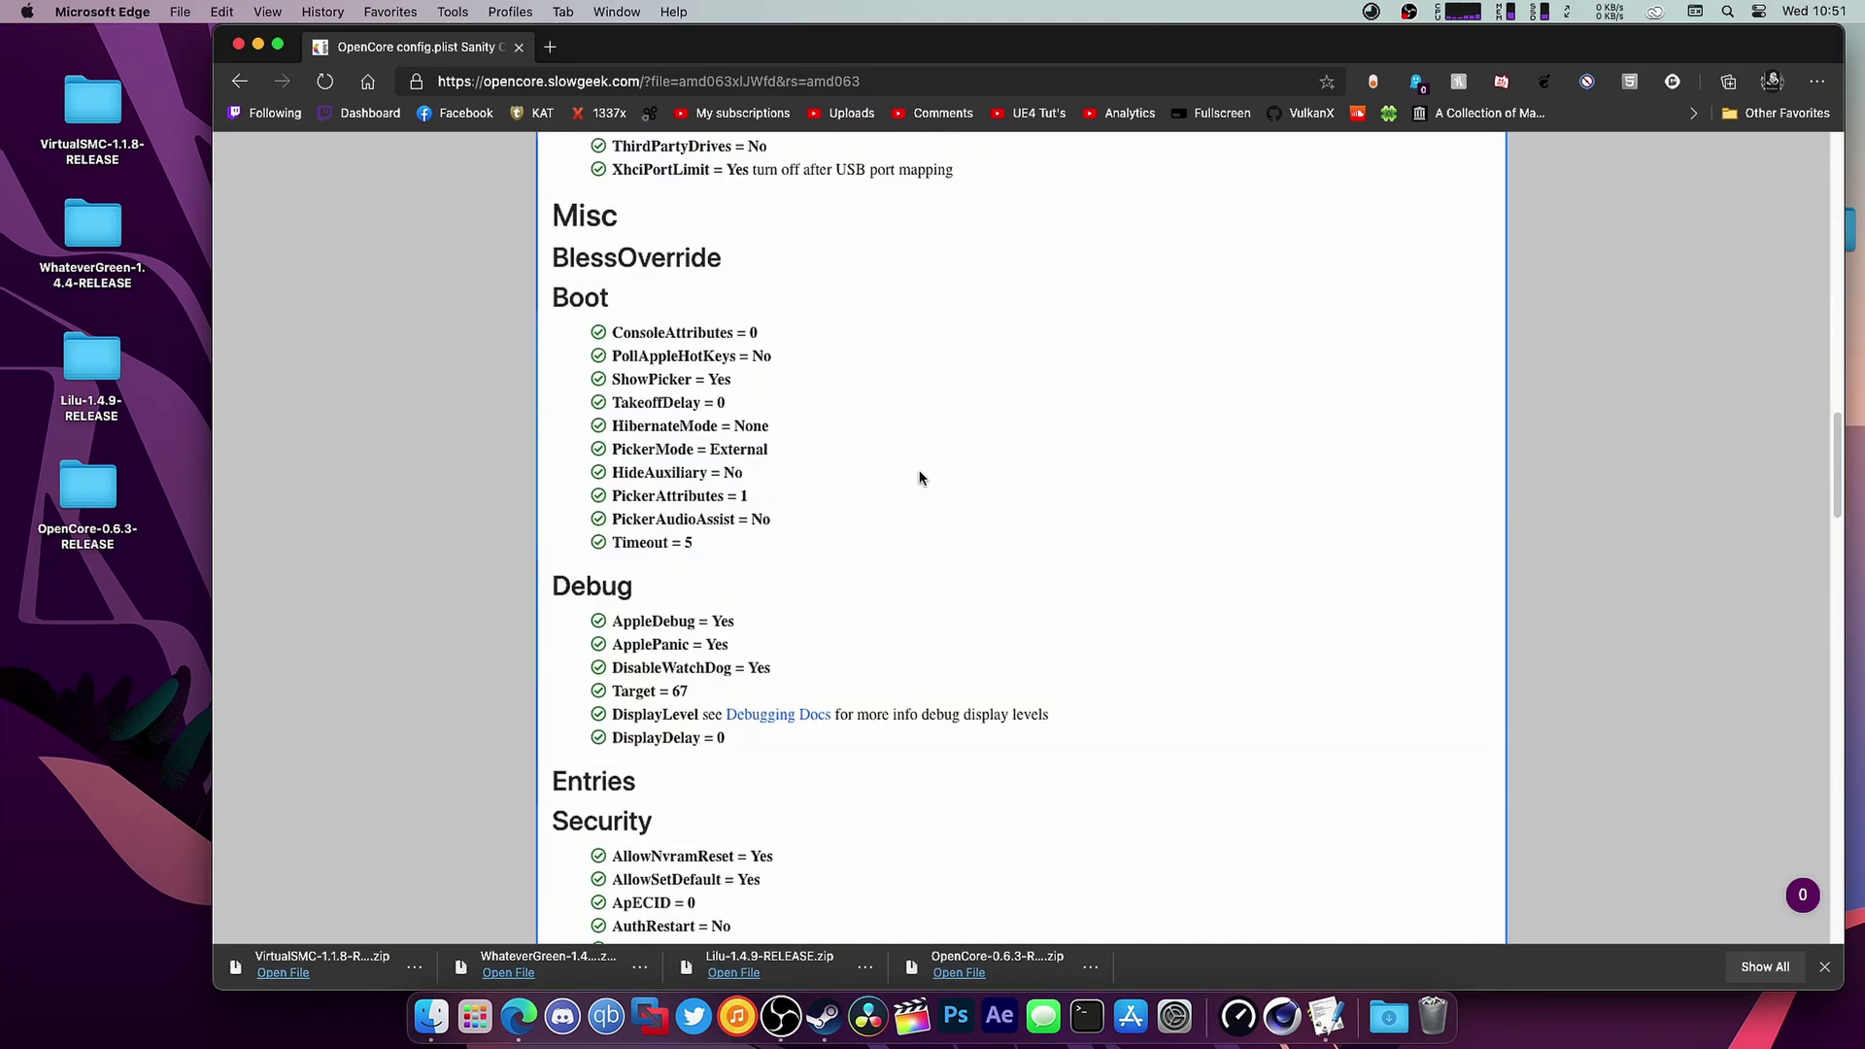
pyautogui.scroll(-15, 920, 478)
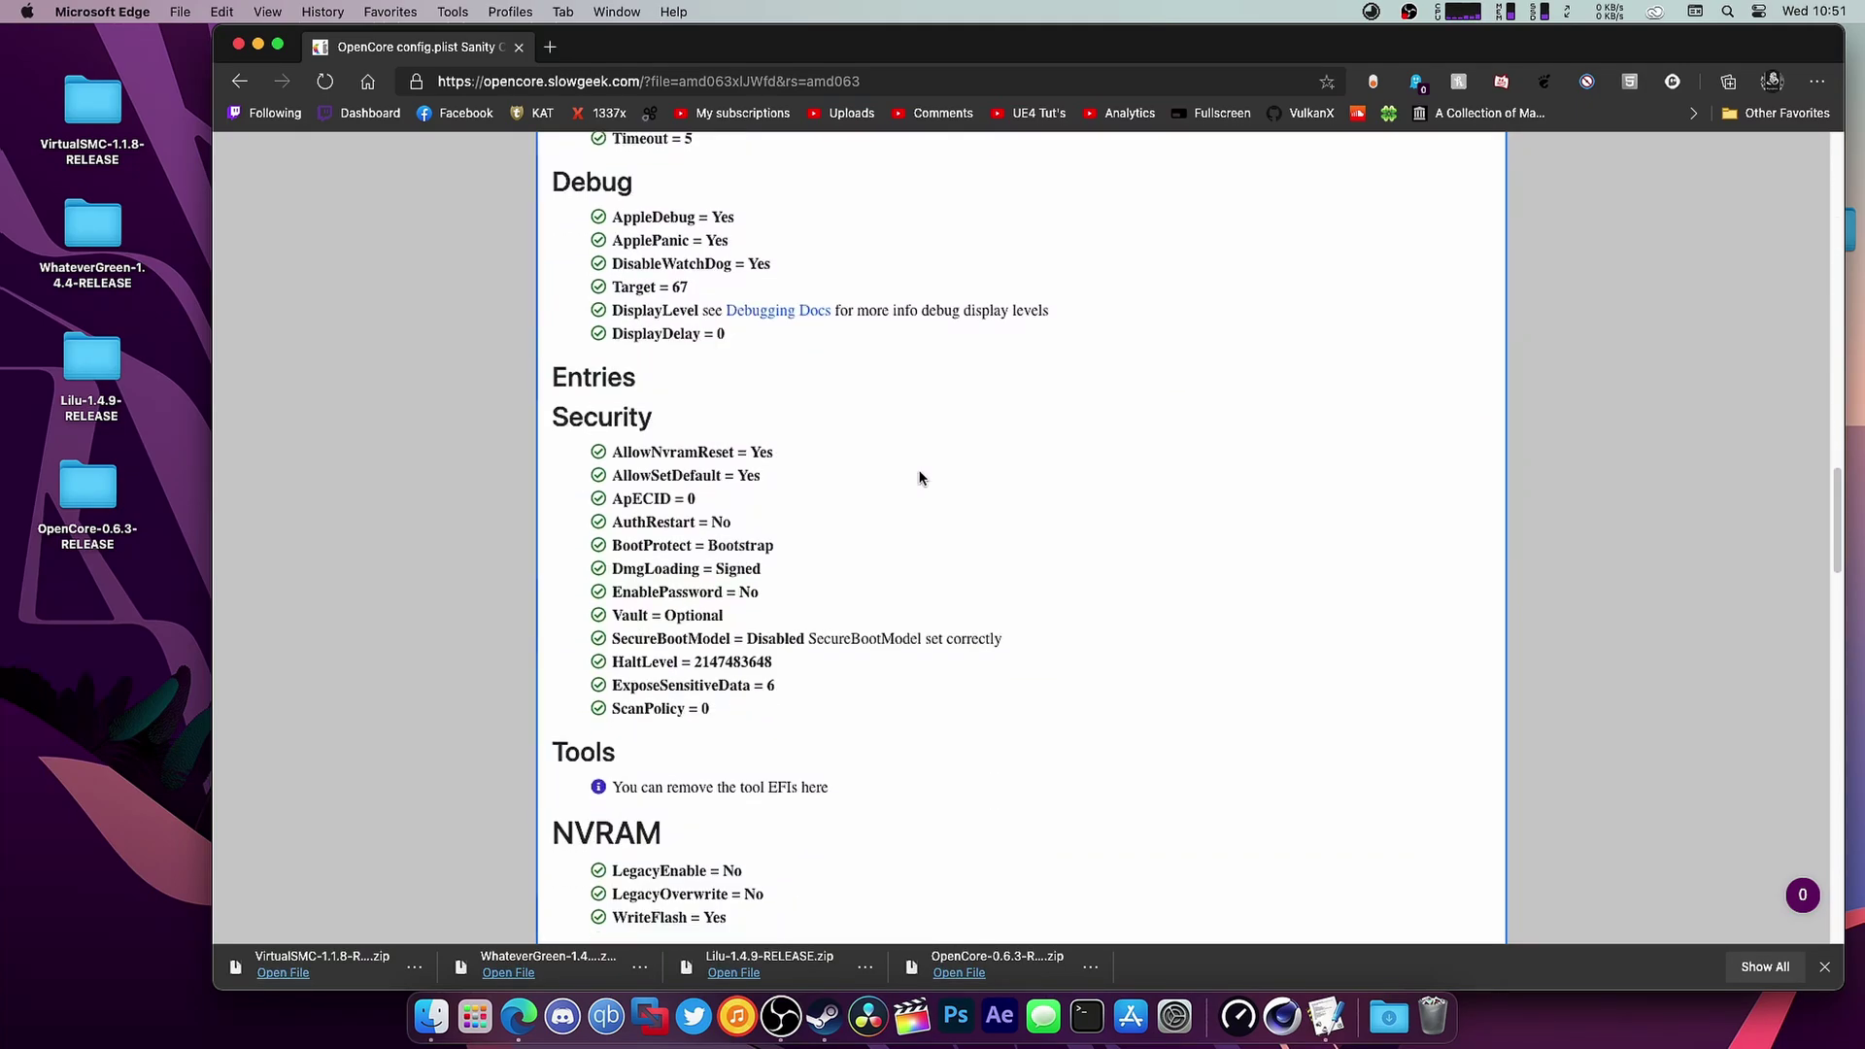
pyautogui.scroll(-5, 920, 478)
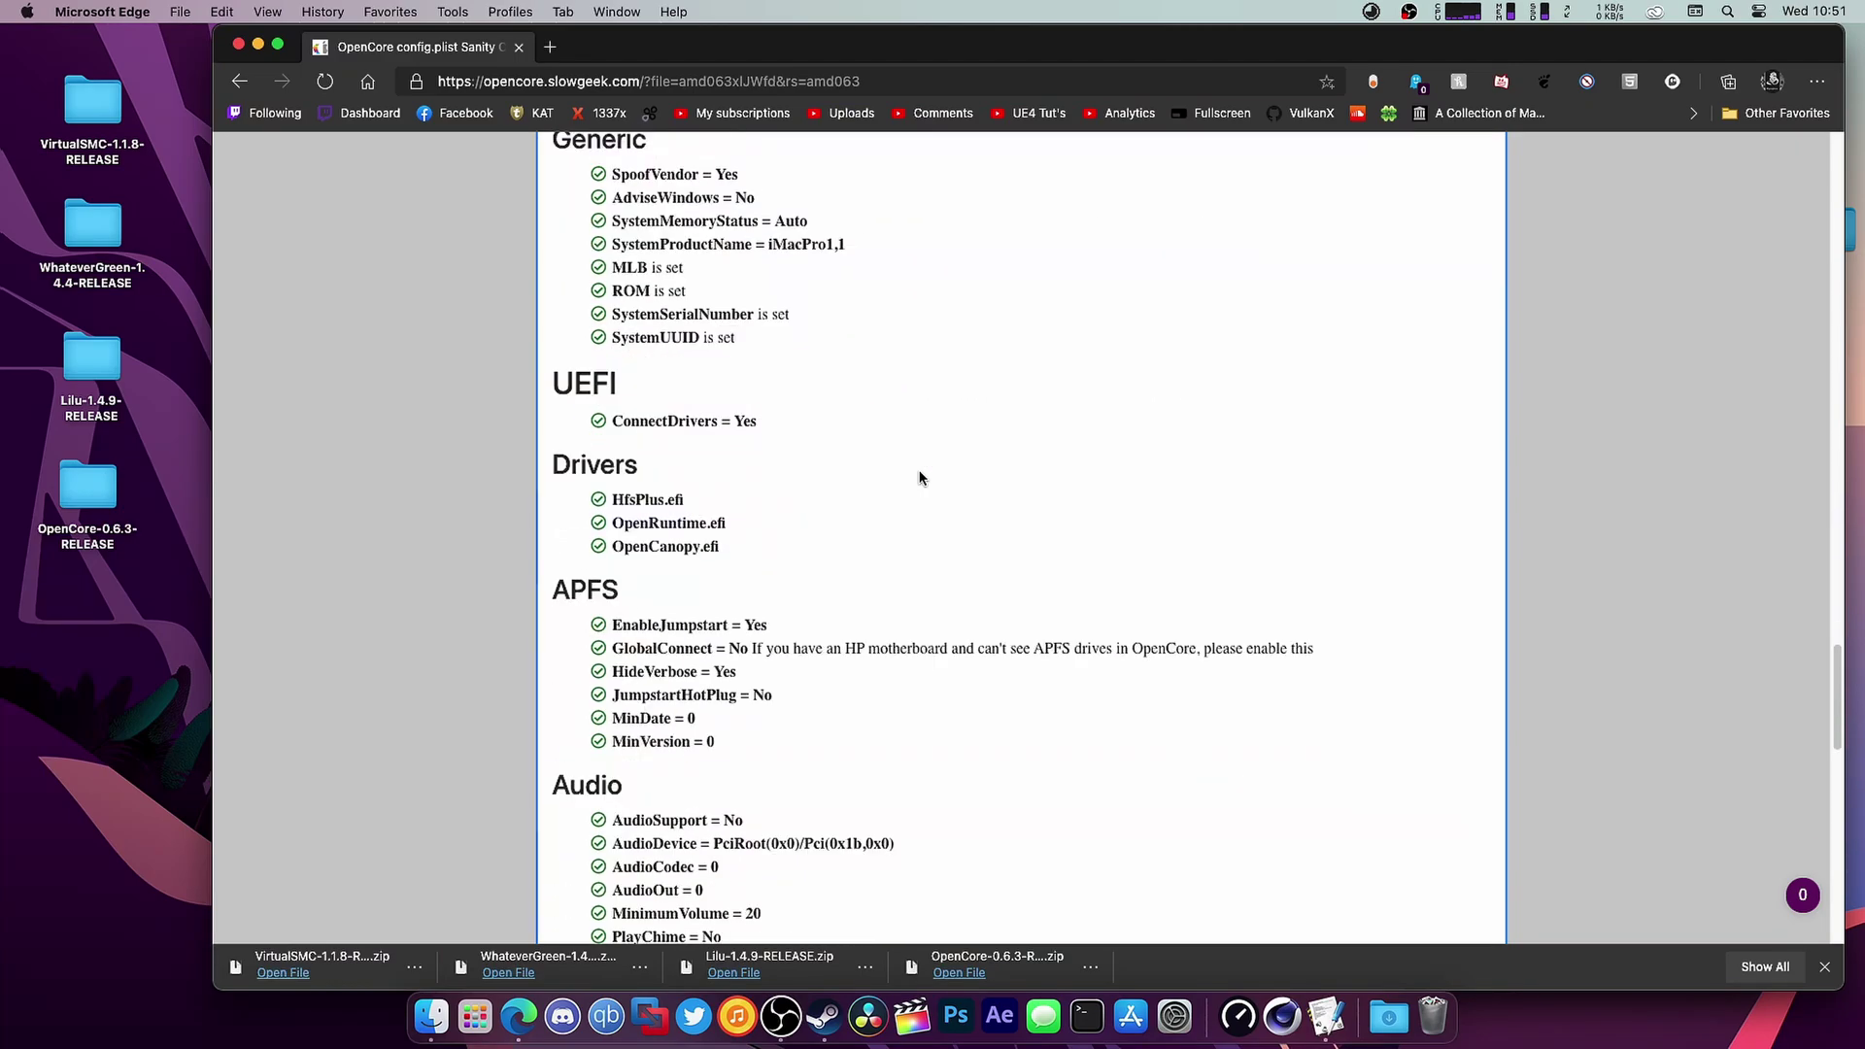
pyautogui.scroll(-7, 920, 478)
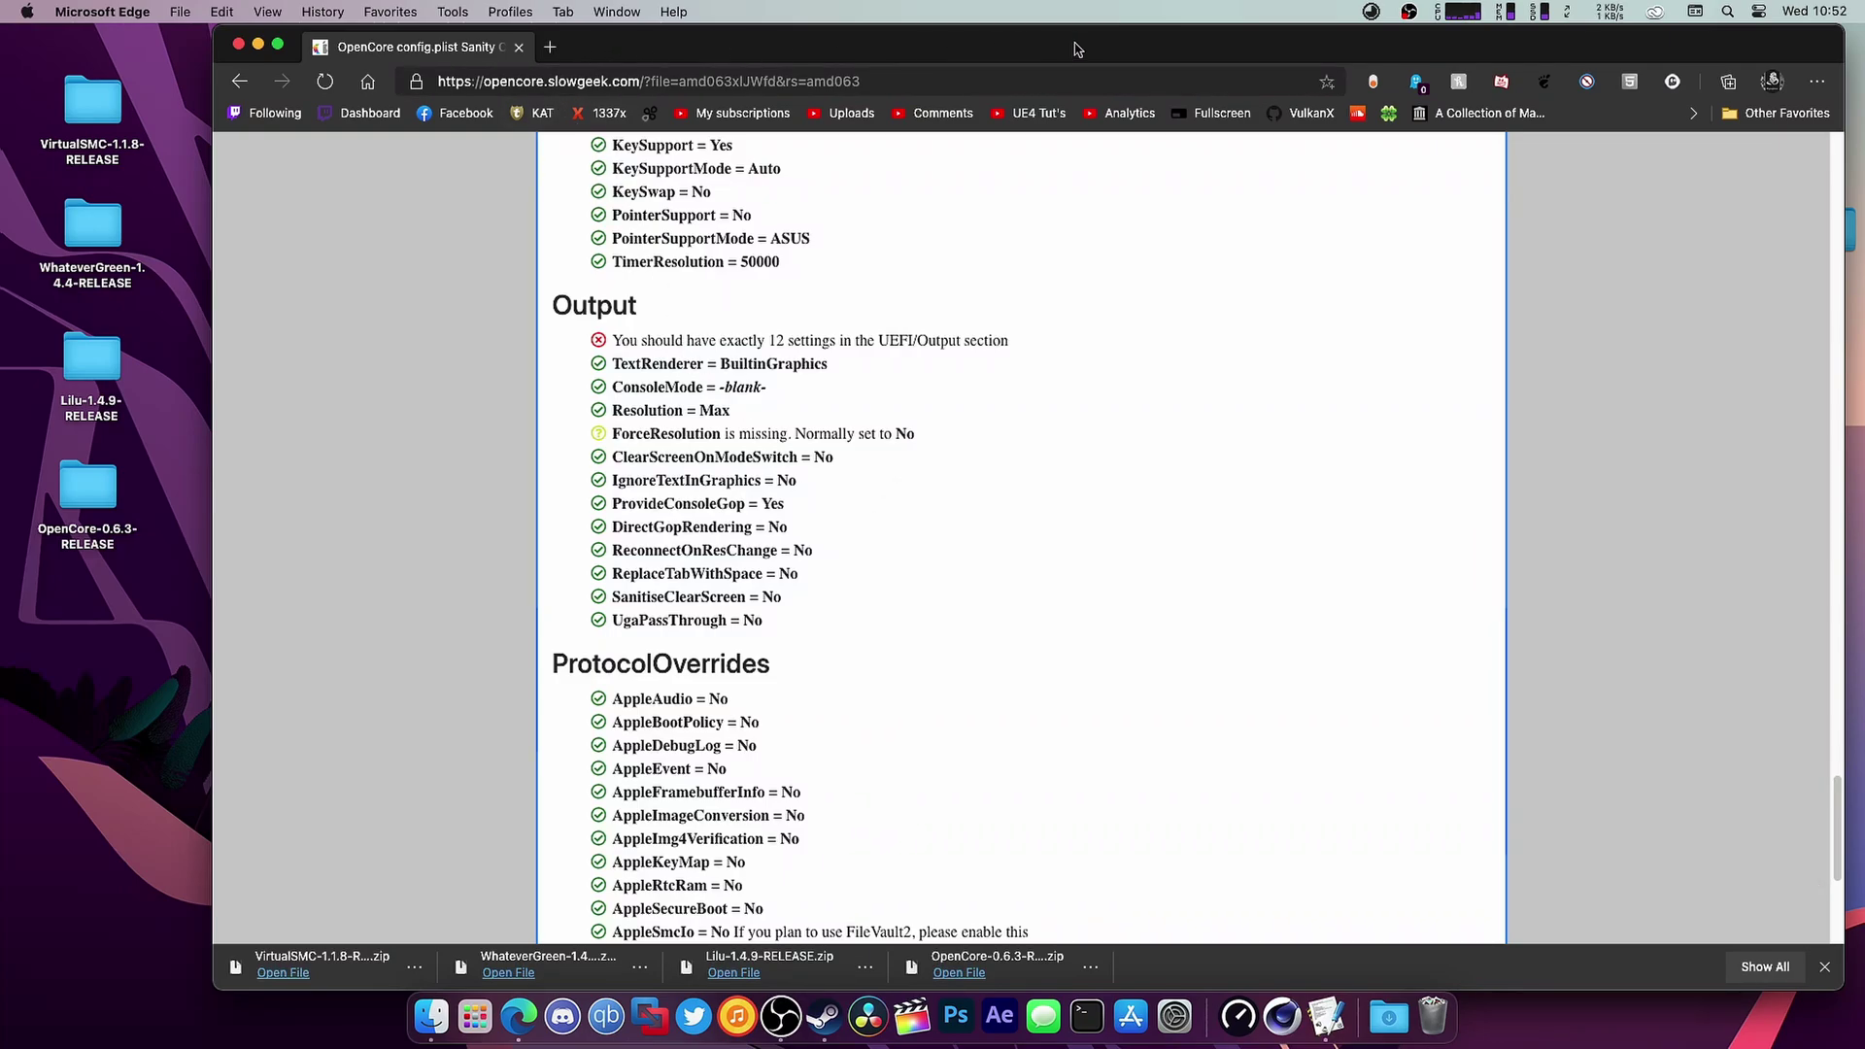
# - In Config.plist, expand UEFI > Output and add a new child entry under Output
pyautogui.moveTo(1841, 96); pyautogui.dragTo(1141, 105)
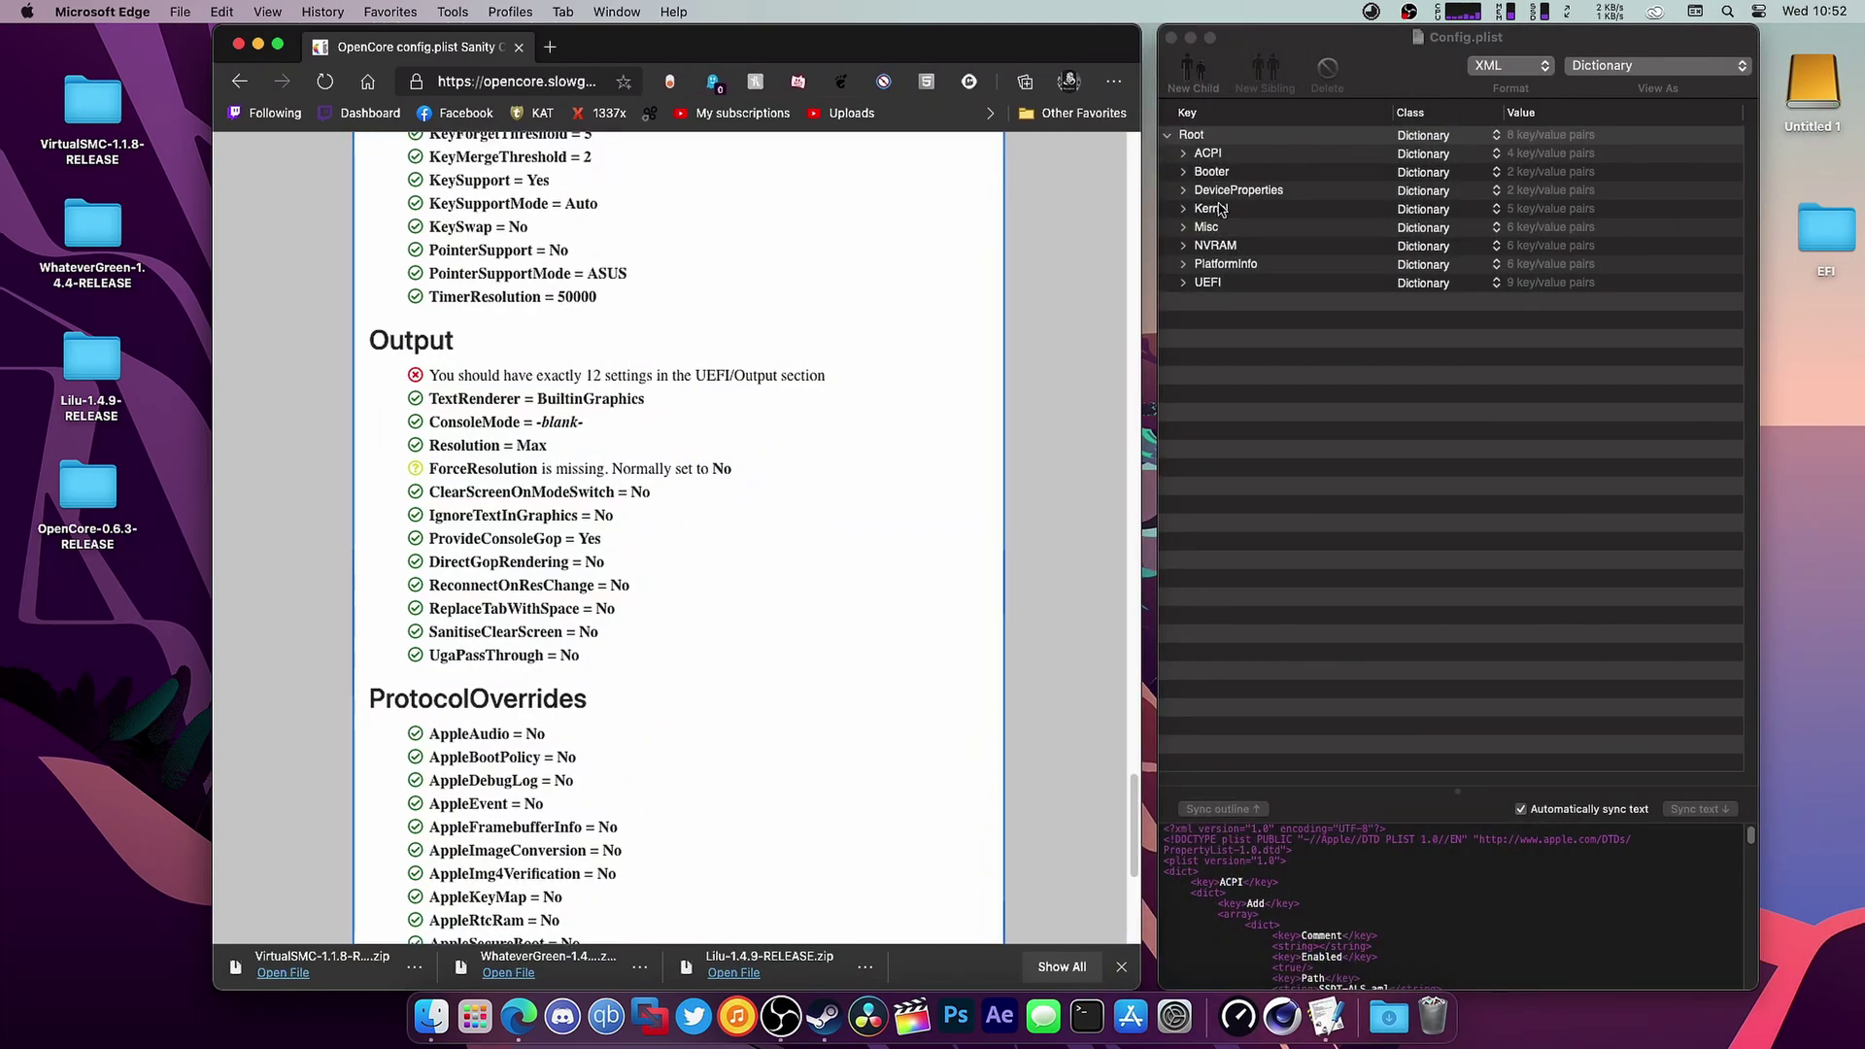
pyautogui.scroll(7, 787, 416)
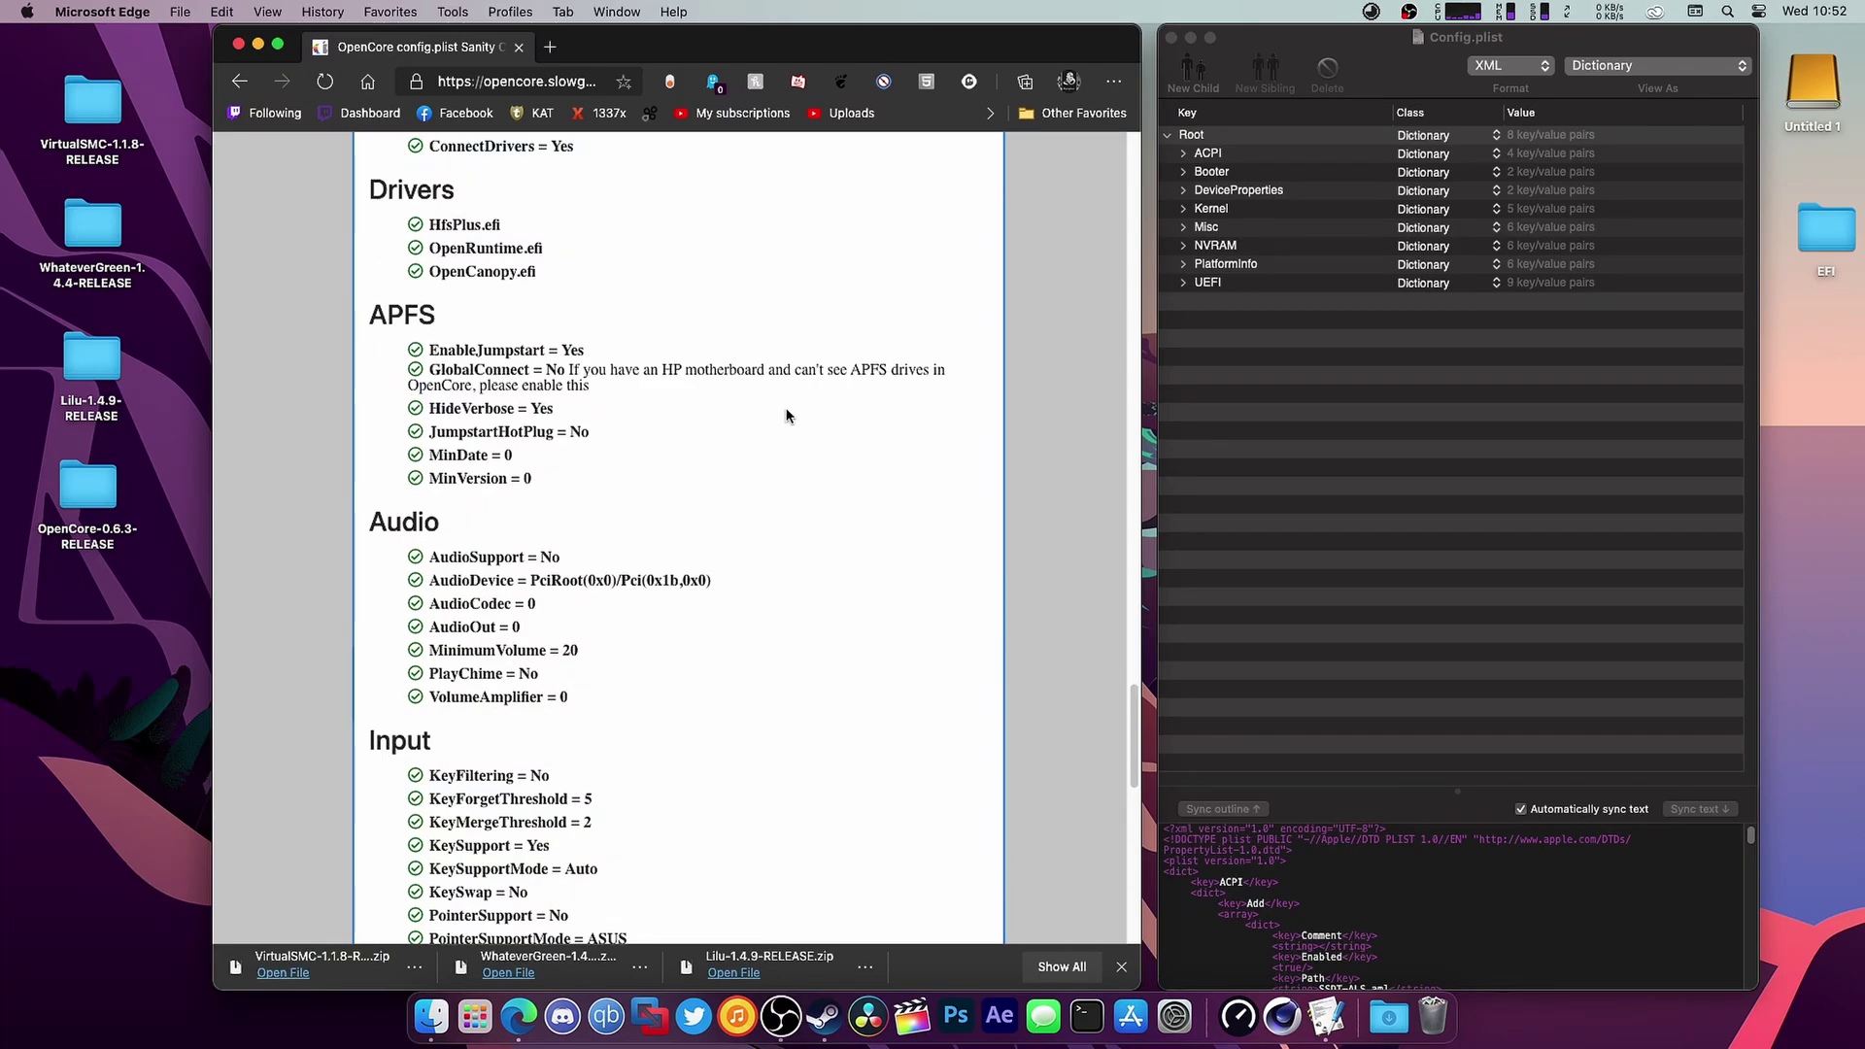
pyautogui.scroll(-5, 787, 416)
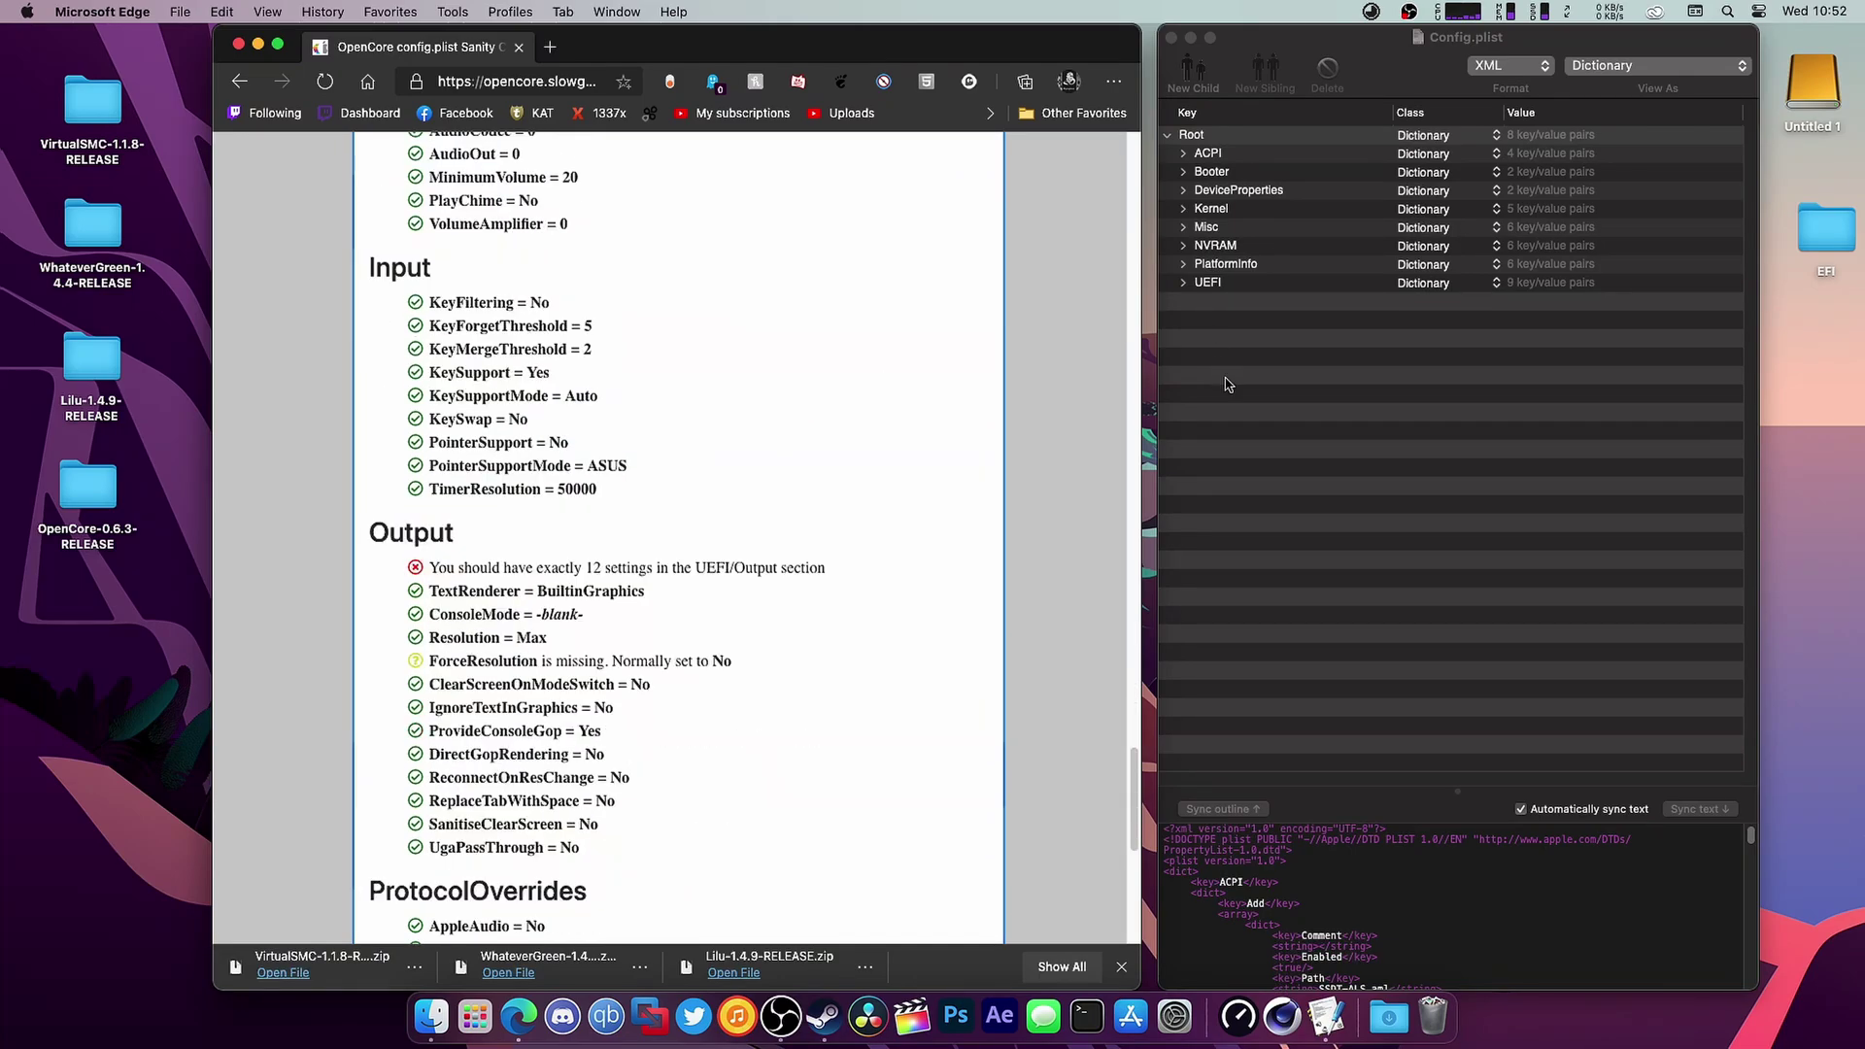
pyautogui.click(1184, 285)
pyautogui.click(1184, 285)
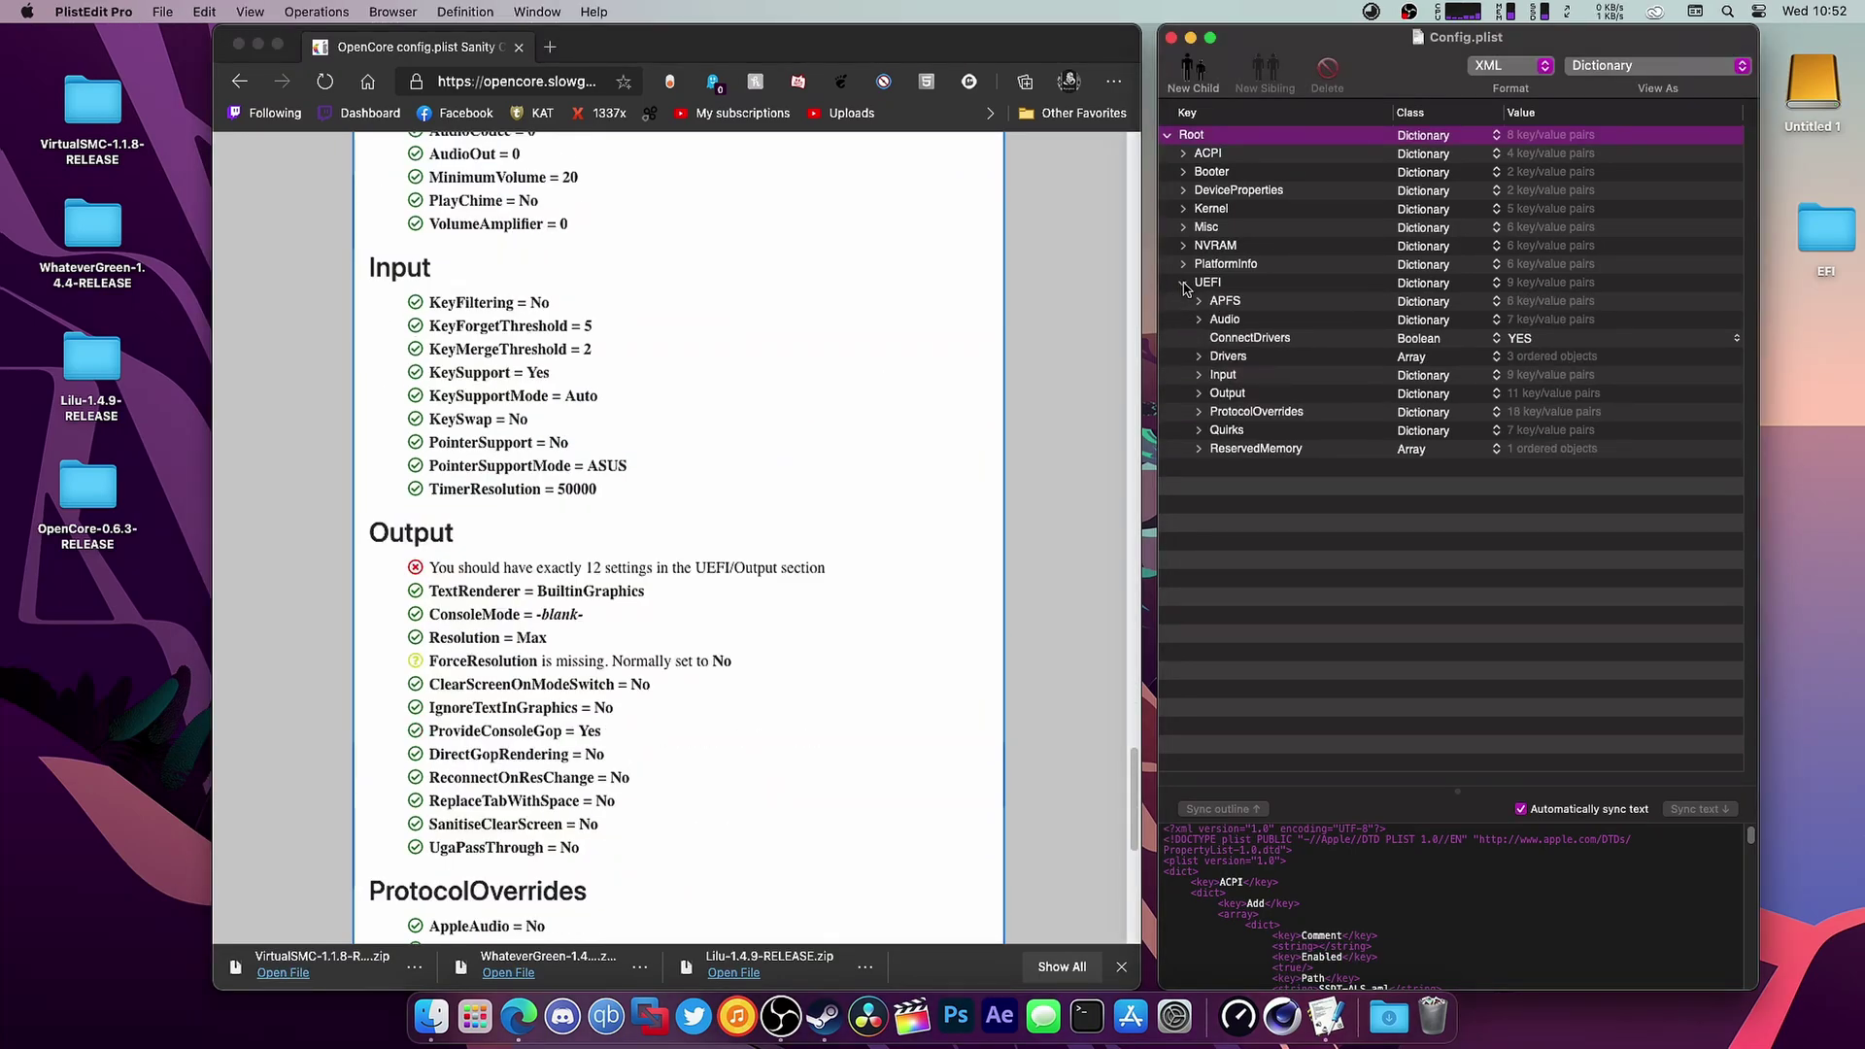
pyautogui.click(1196, 394)
pyautogui.click(1196, 394)
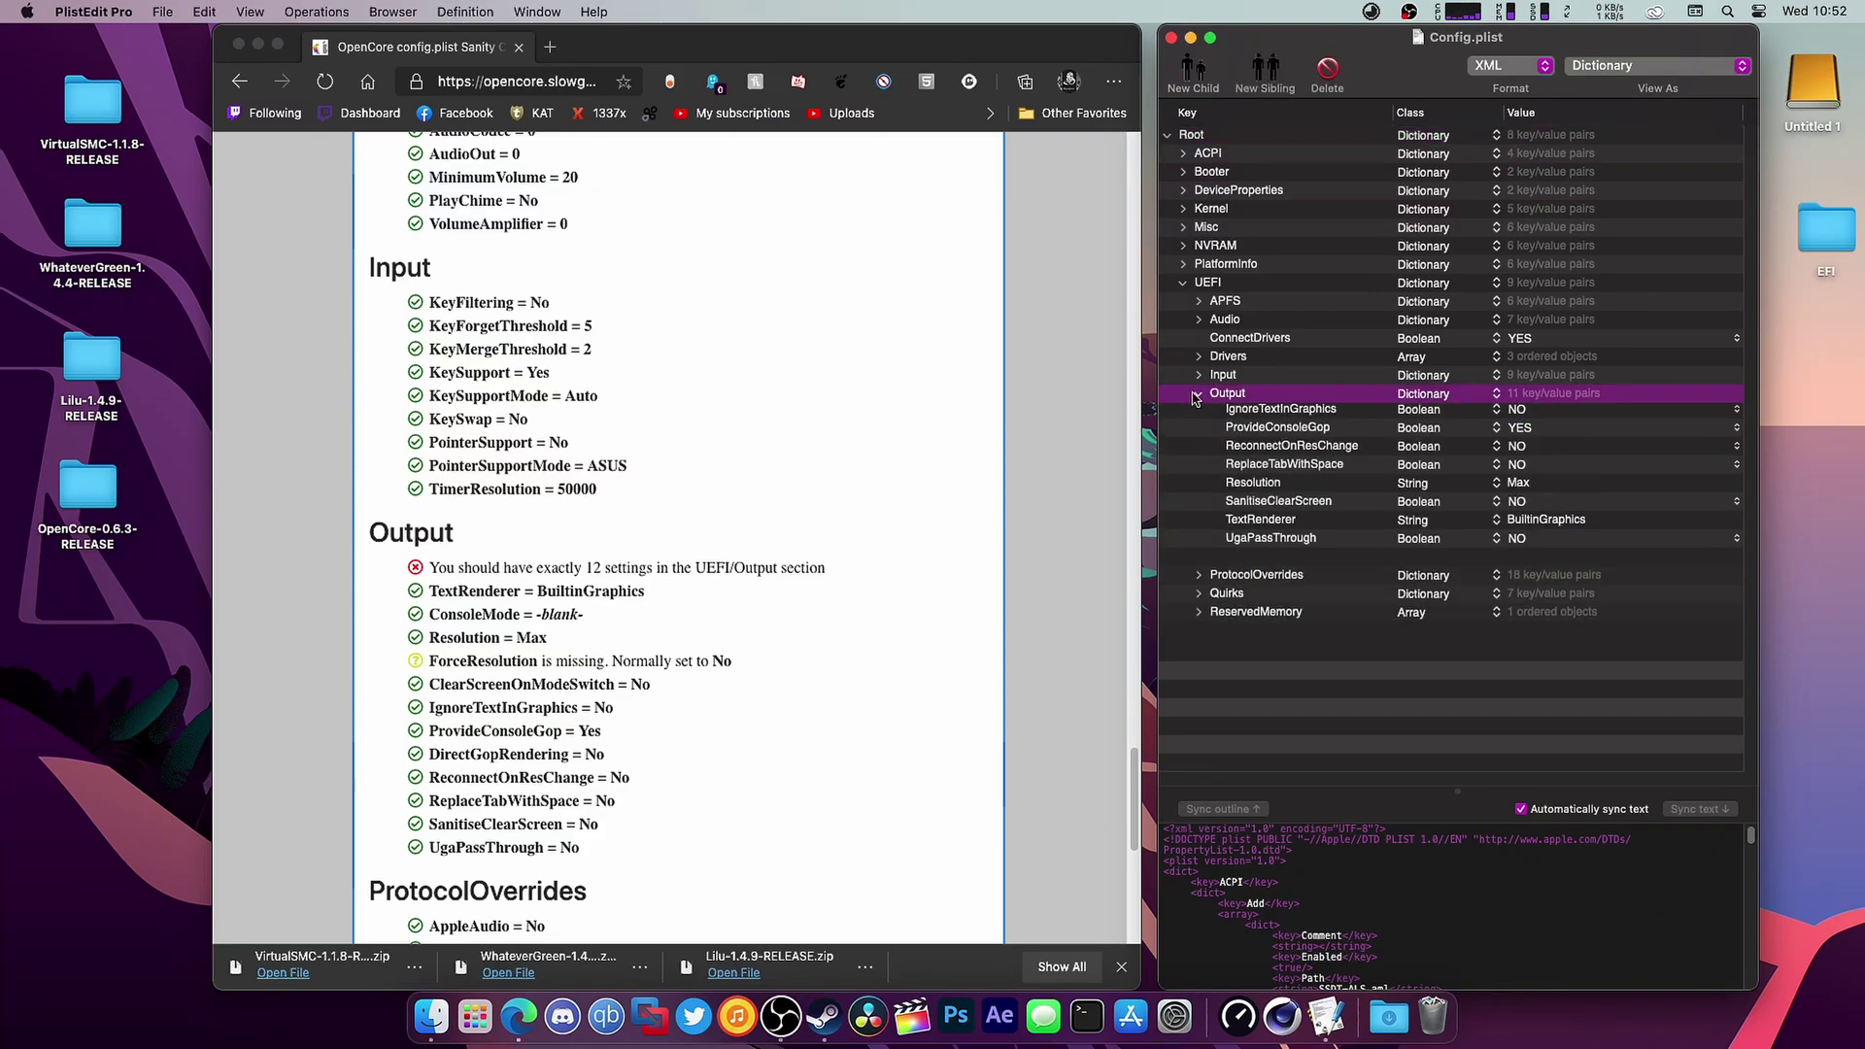
pyautogui.rightClick(1227, 394)
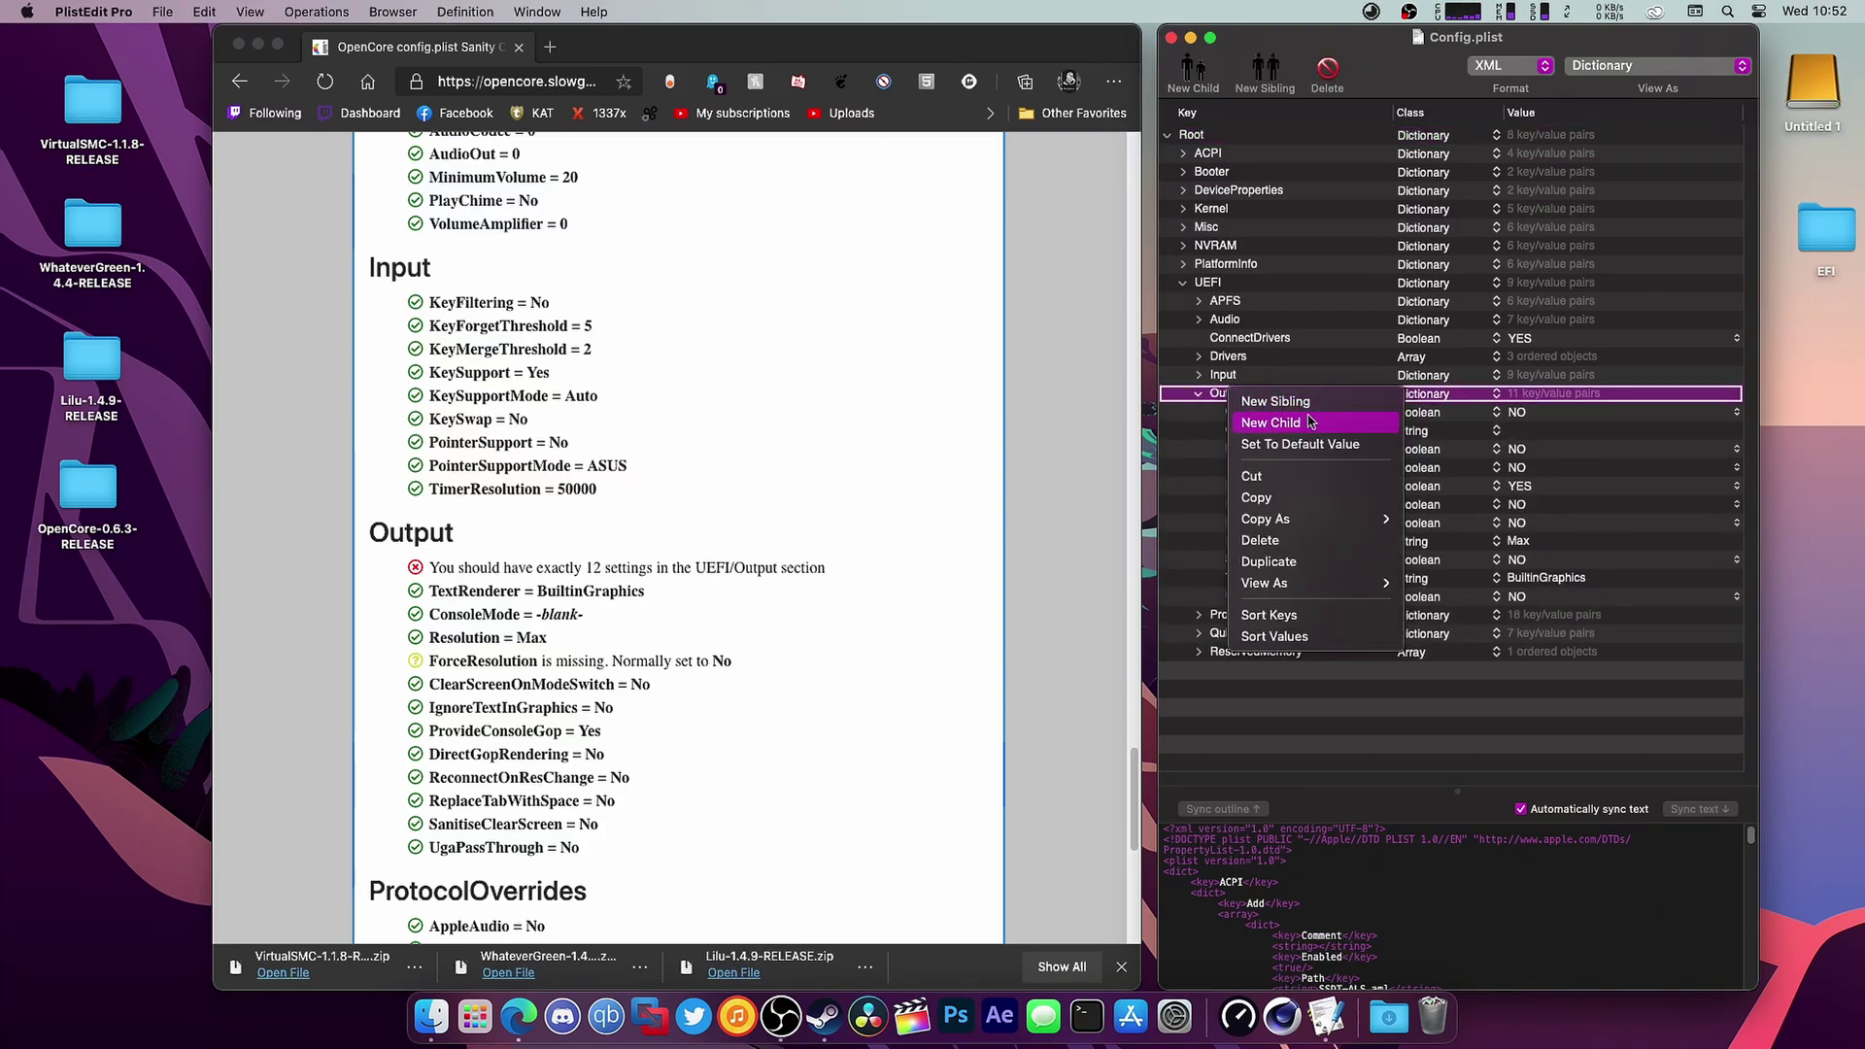
pyautogui.click(1313, 429)
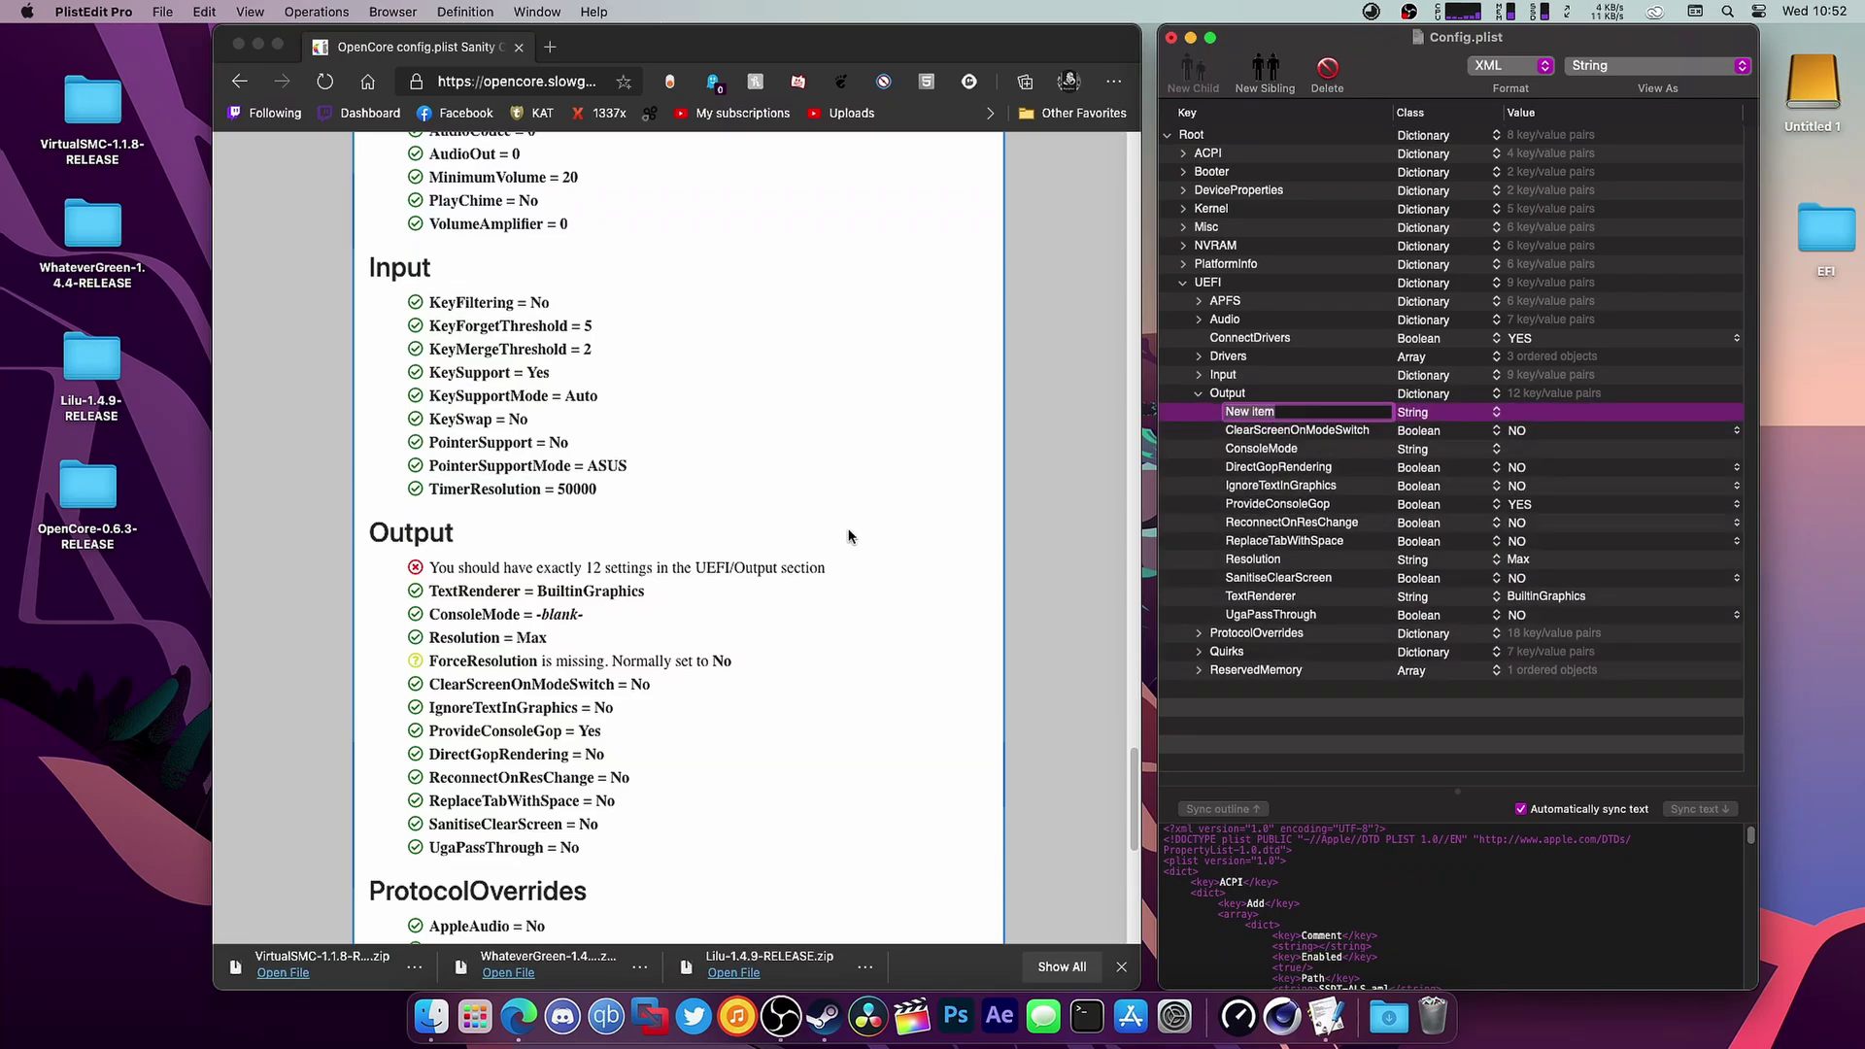
# - Copy 'ForceResolution' from the sanity-check page and paste it as the new entry's key
pyautogui.click(442, 666)
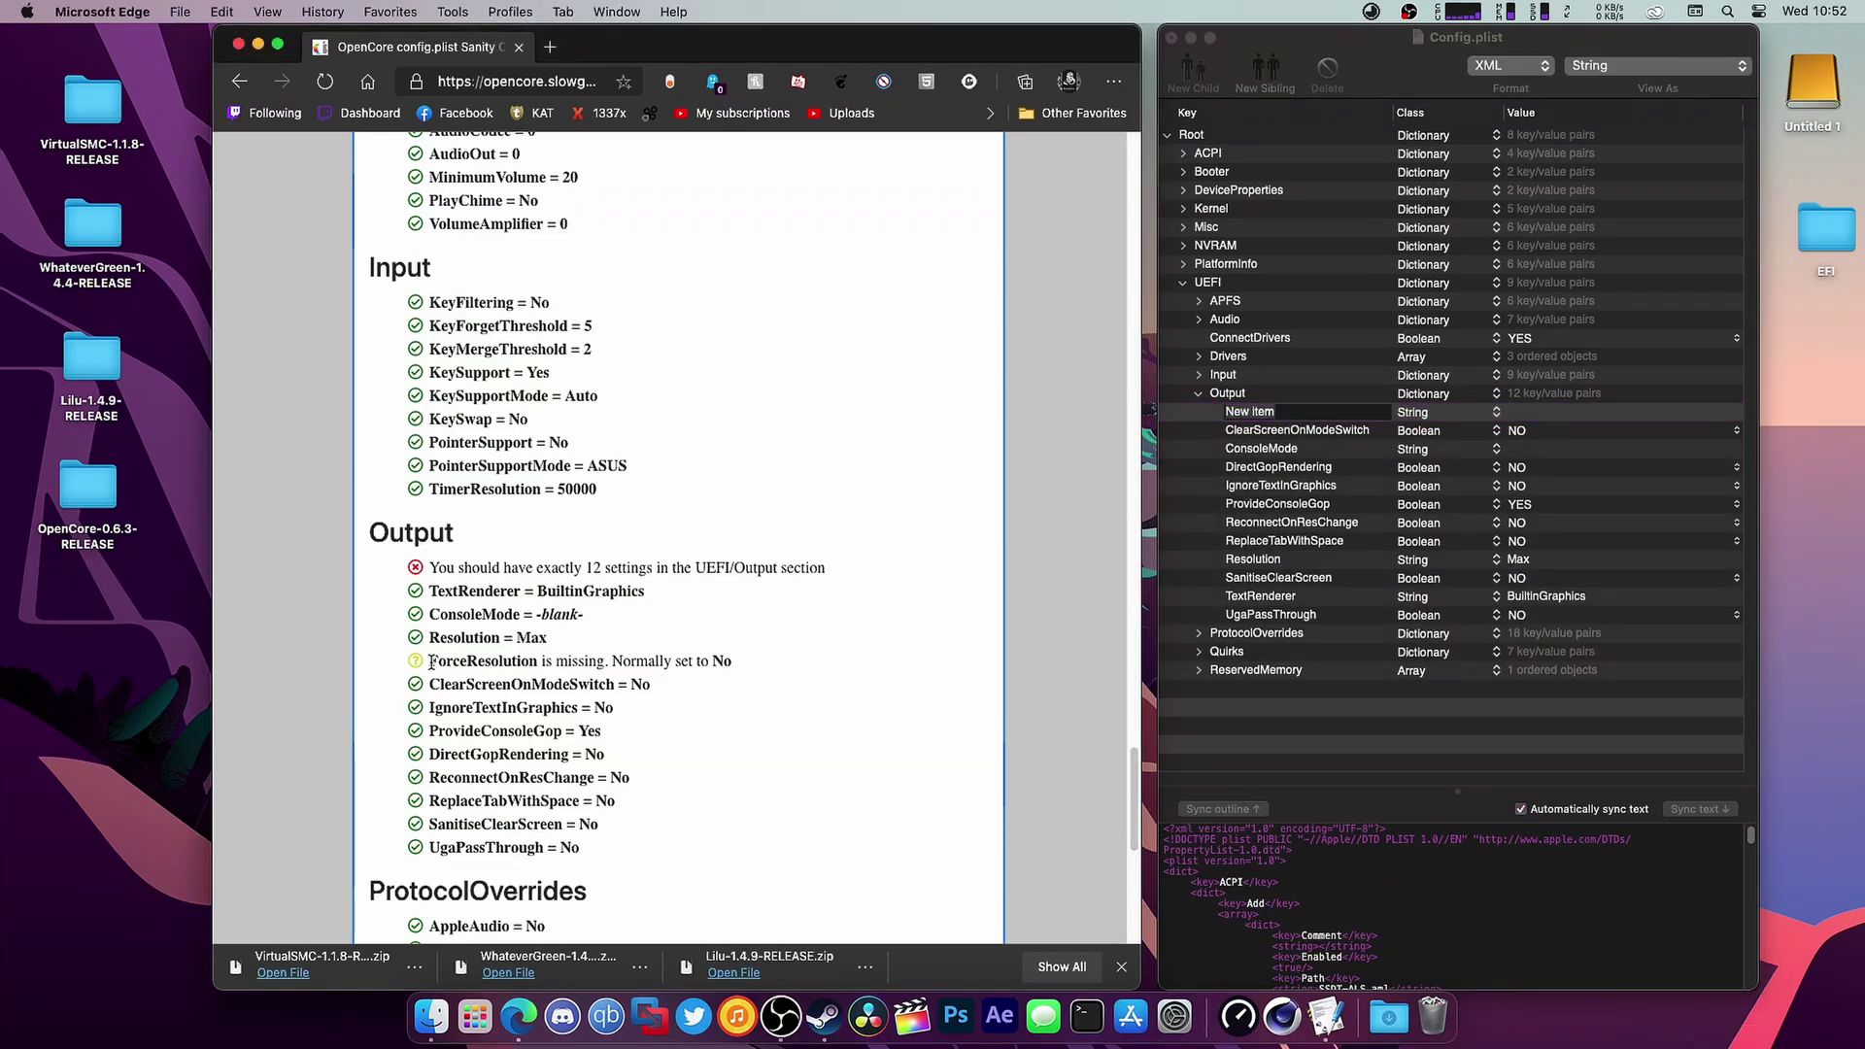
pyautogui.moveTo(431, 663); pyautogui.dragTo(541, 658)
pyautogui.rightClick(525, 660)
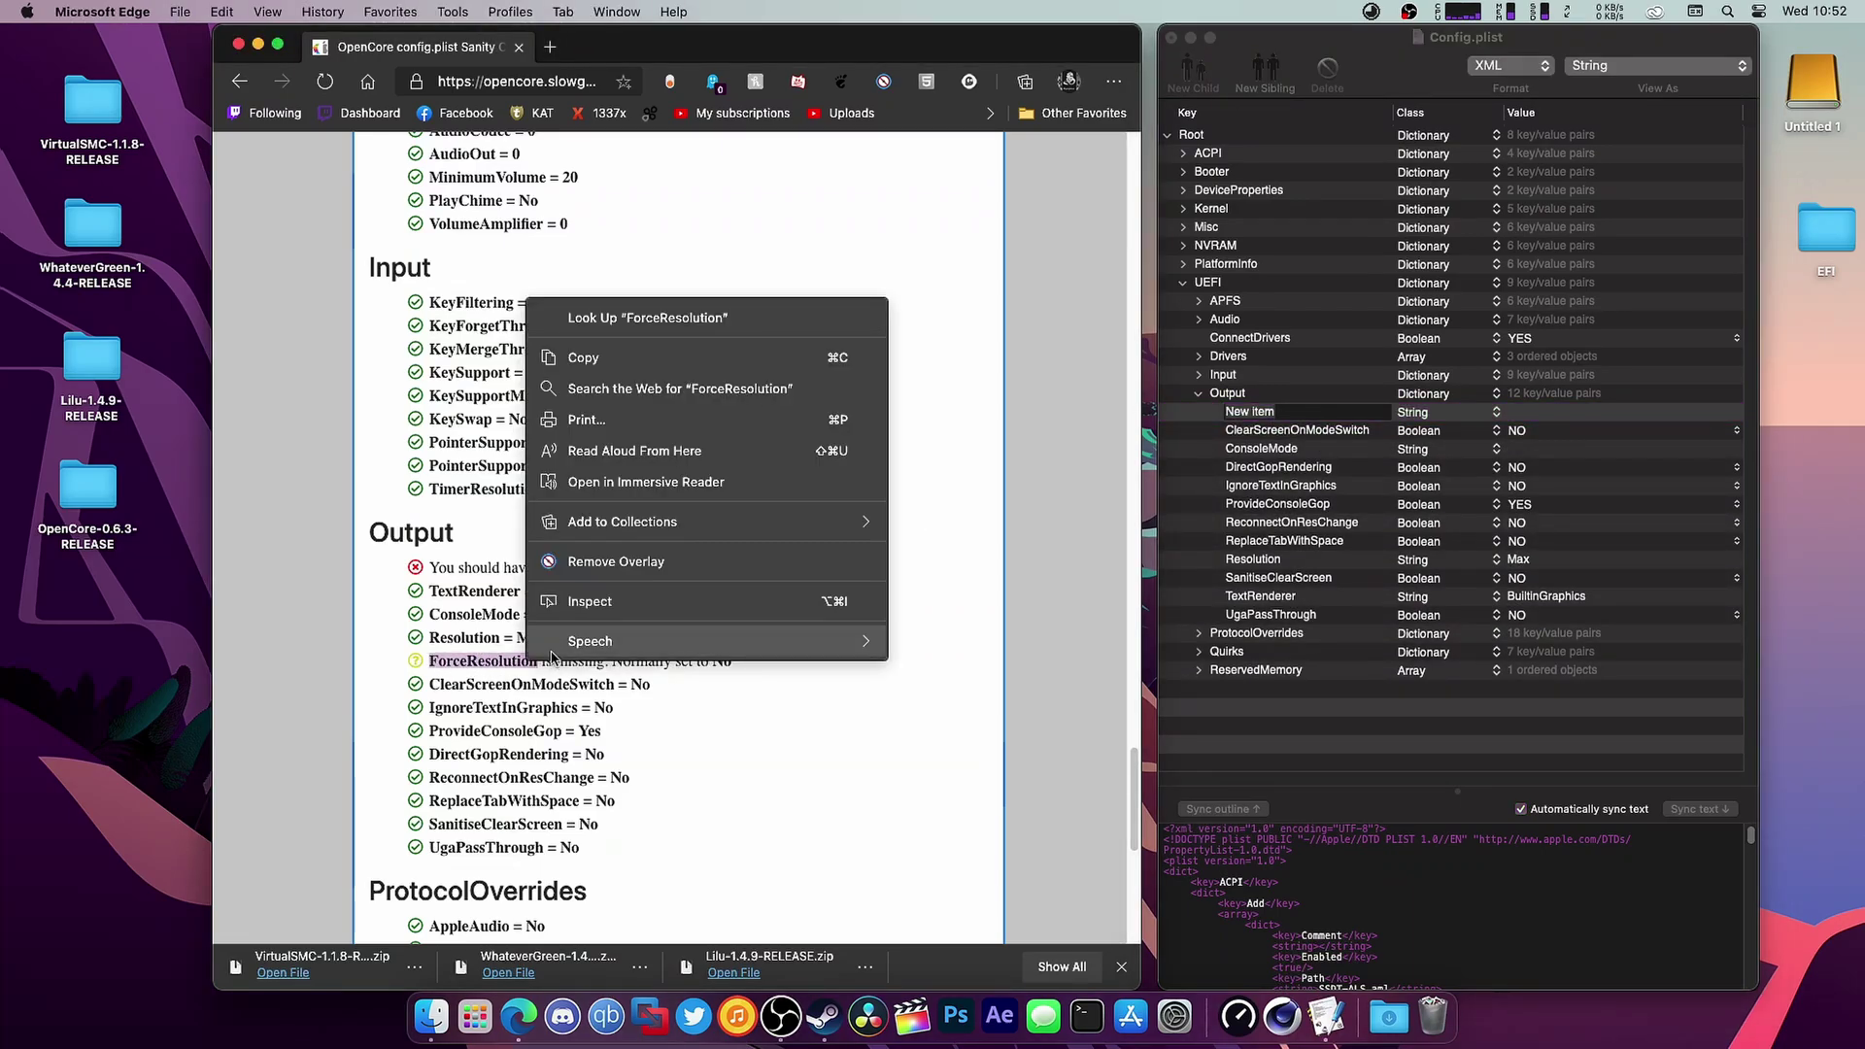
pyautogui.click(639, 357)
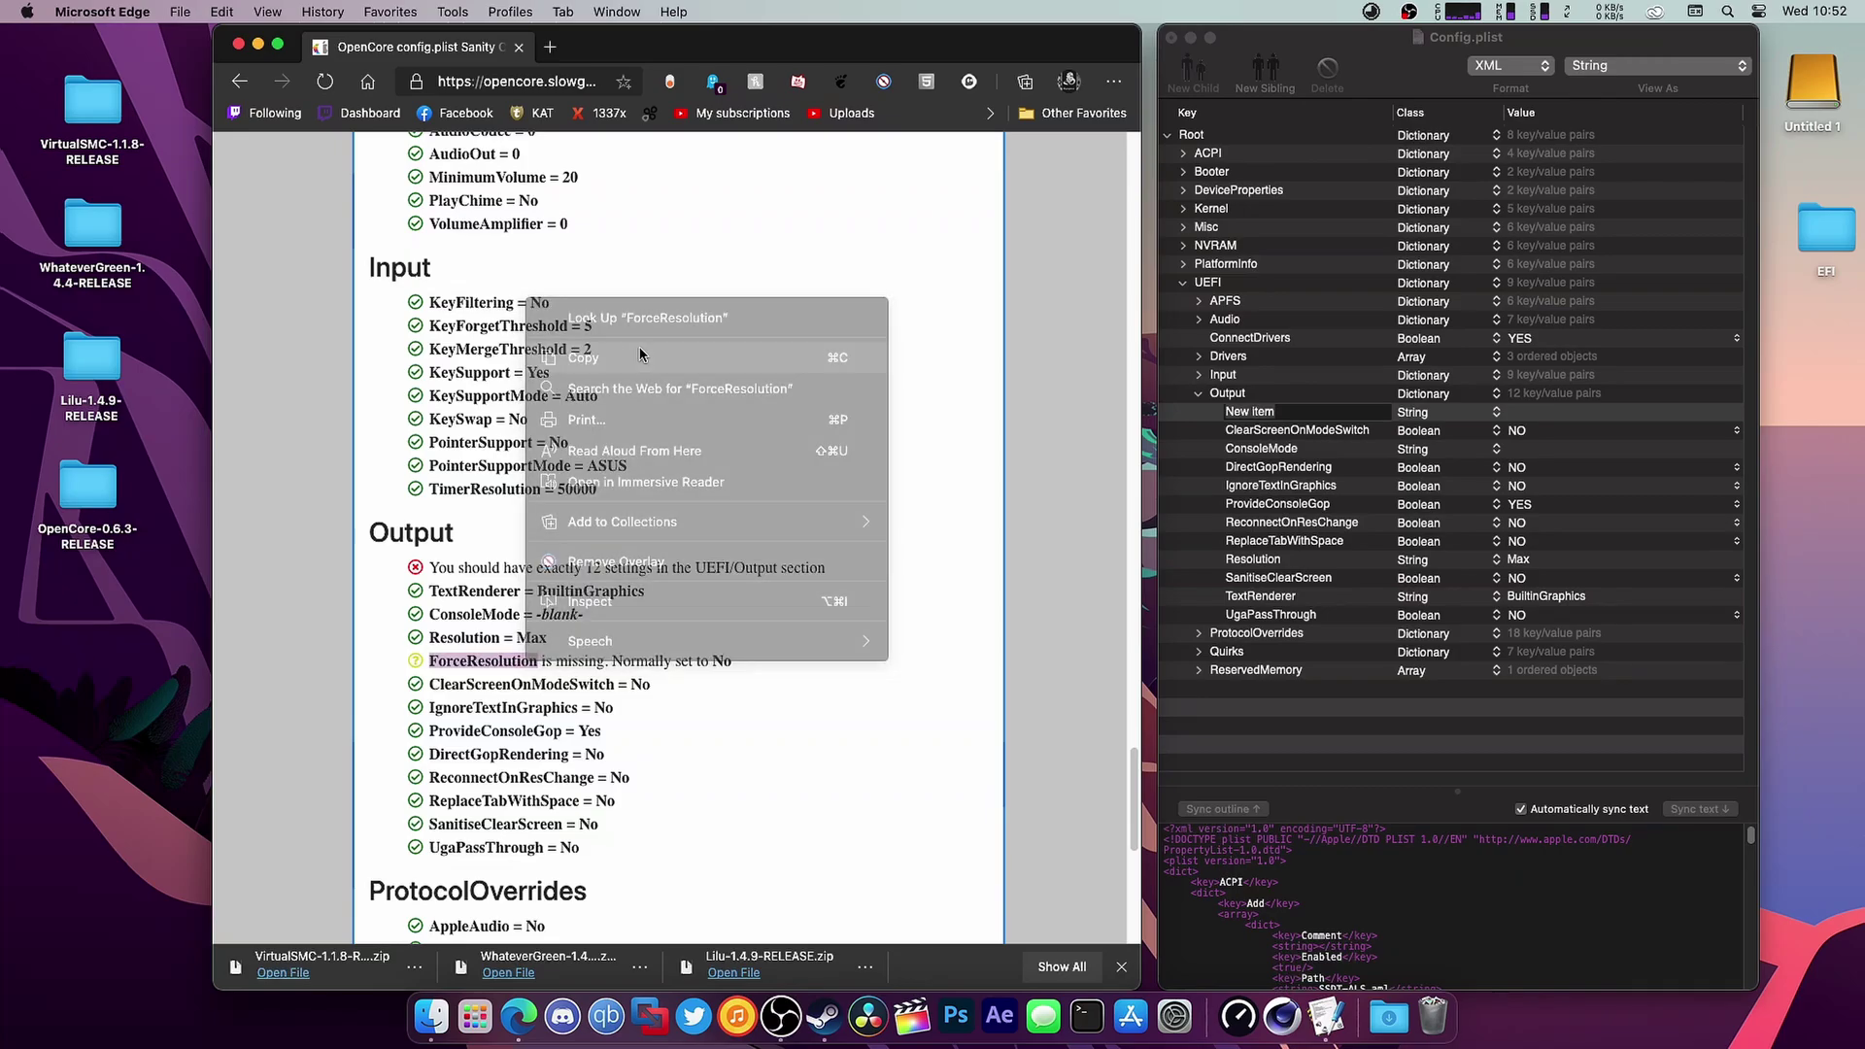
pyautogui.rightClick(1250, 420)
pyautogui.click(1311, 536)
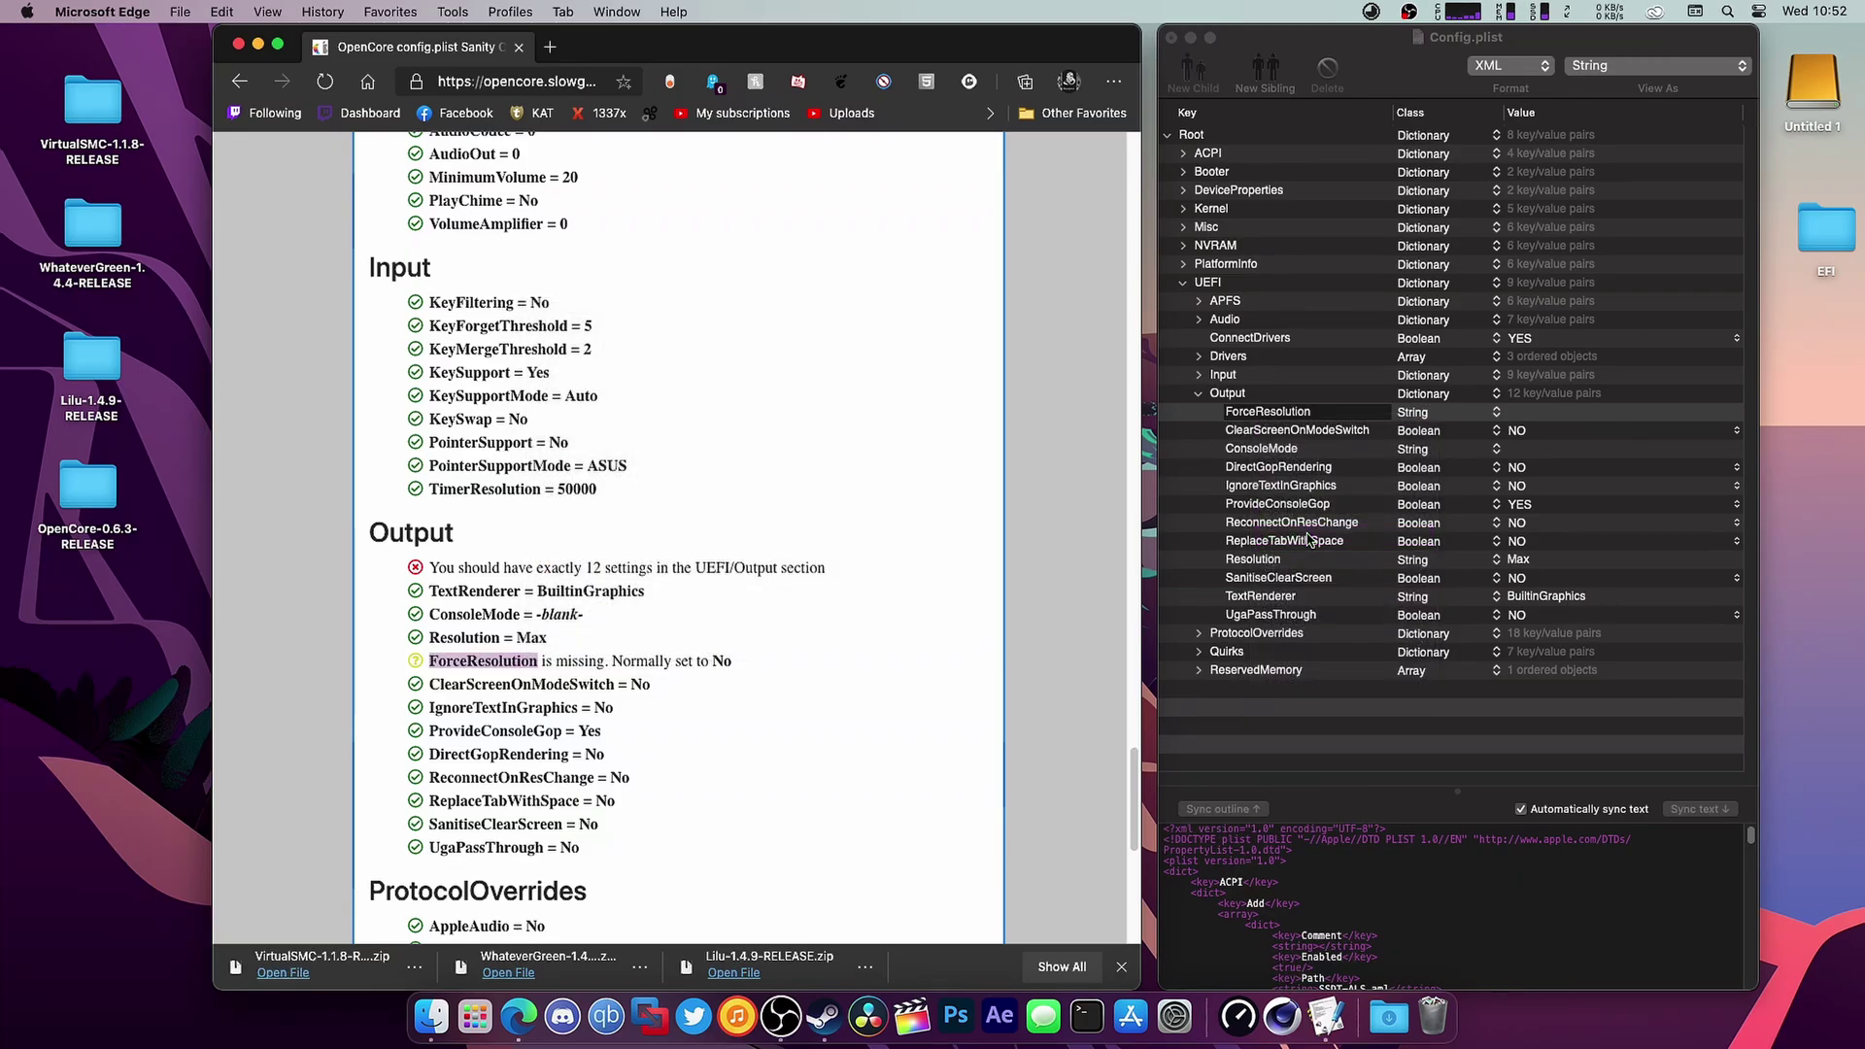
# - Make ForceResolution a Boolean entry set to NO
pyautogui.click(1346, 415)
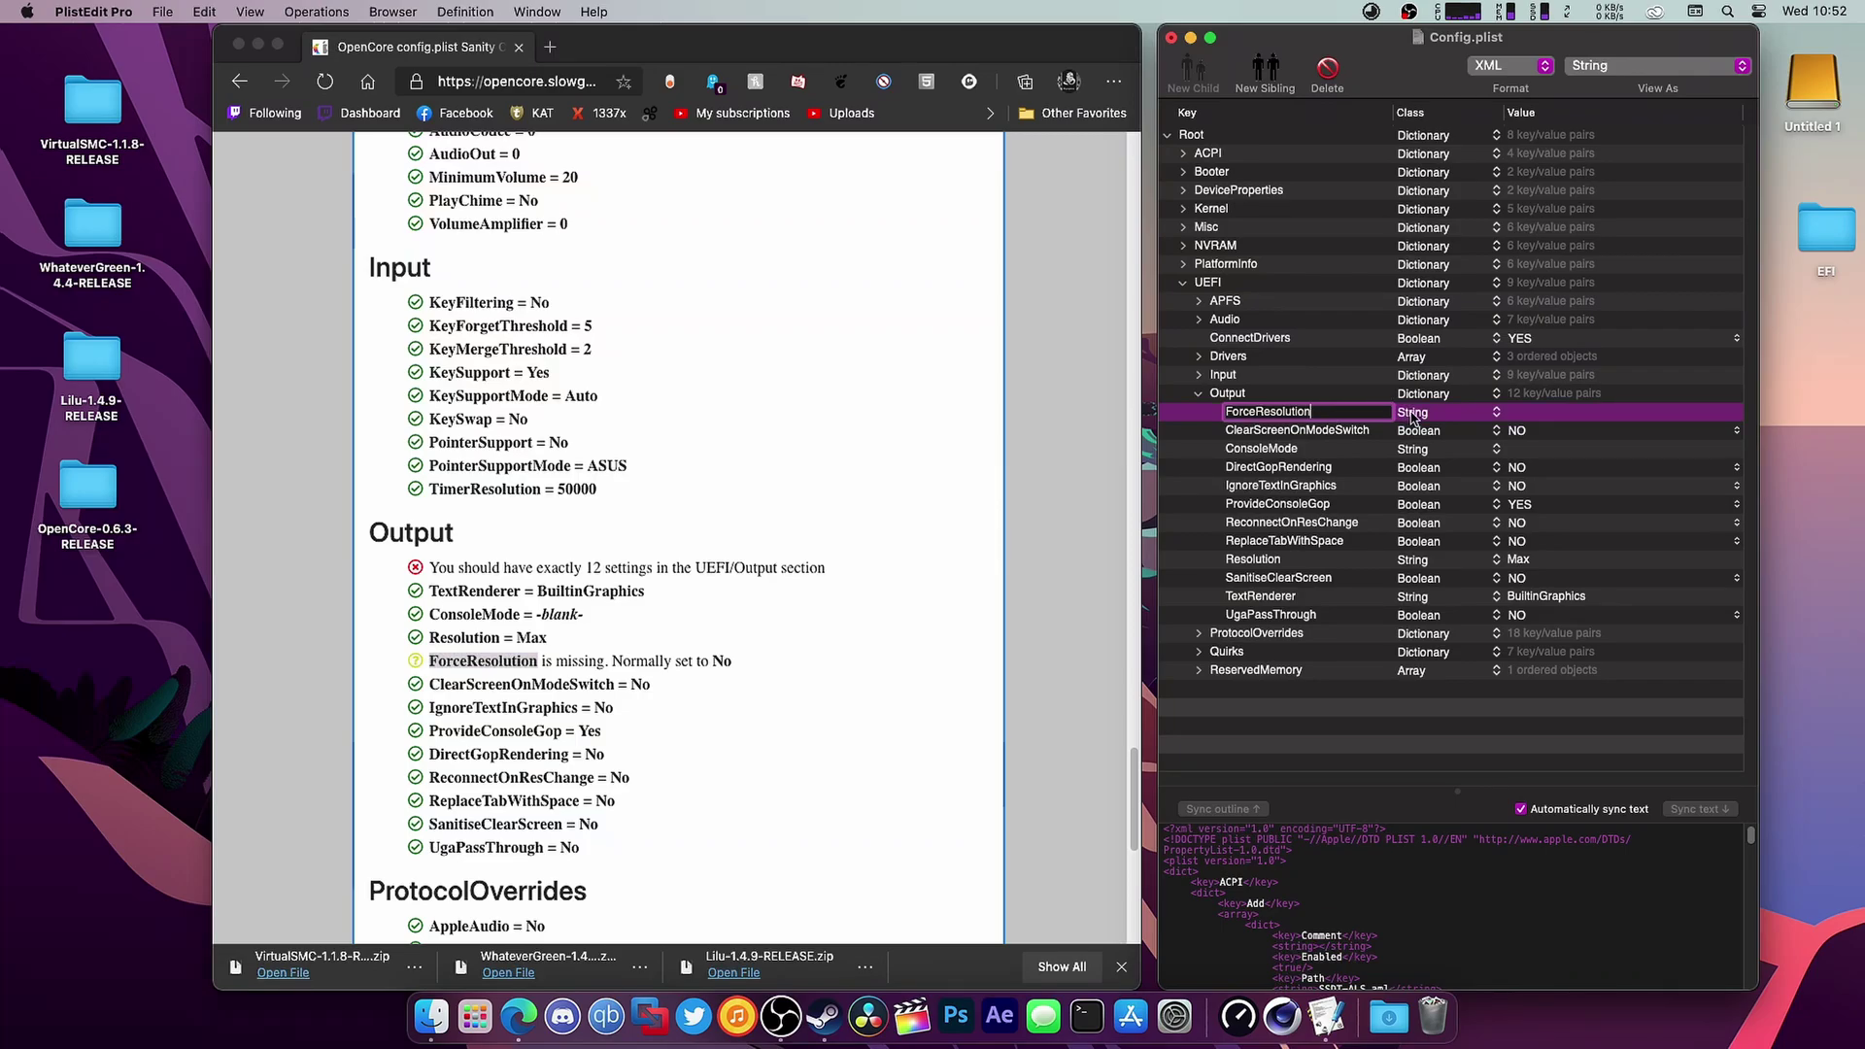
pyautogui.click(1400, 412)
pyautogui.click(1424, 321)
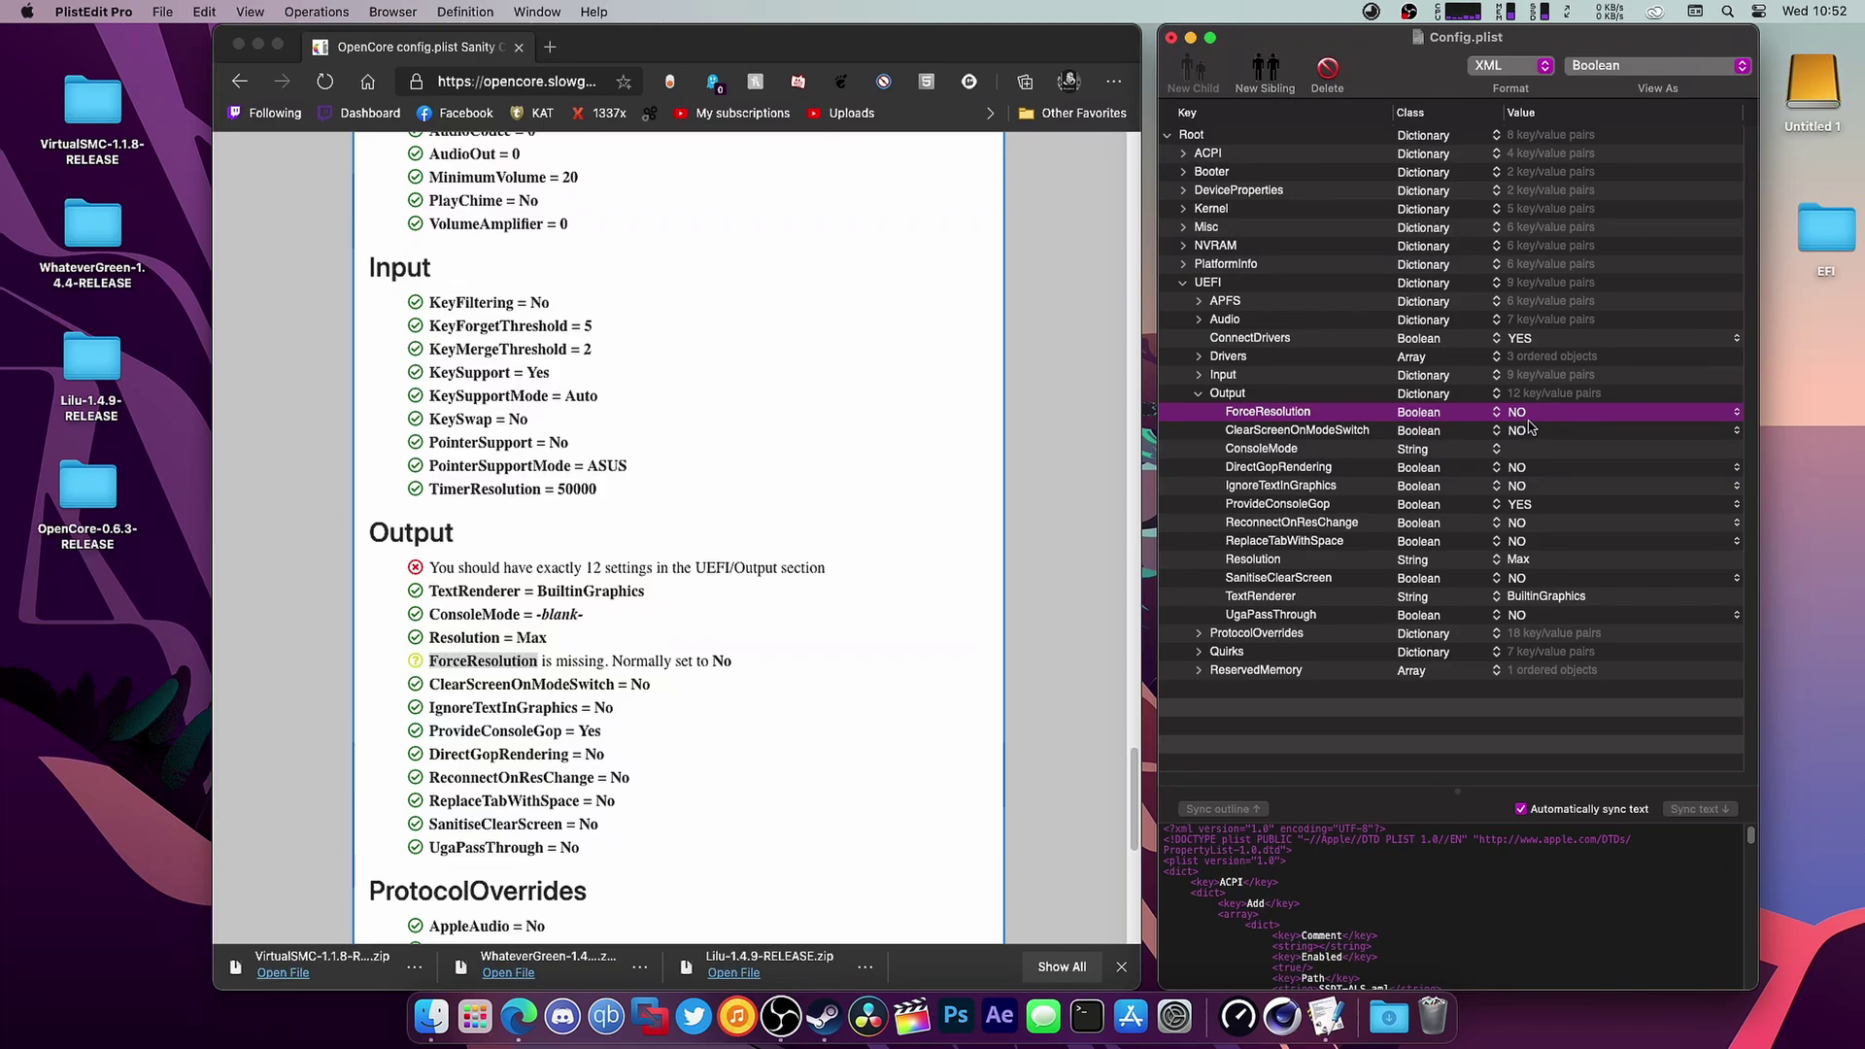
pyautogui.scroll(-10, 848, 782)
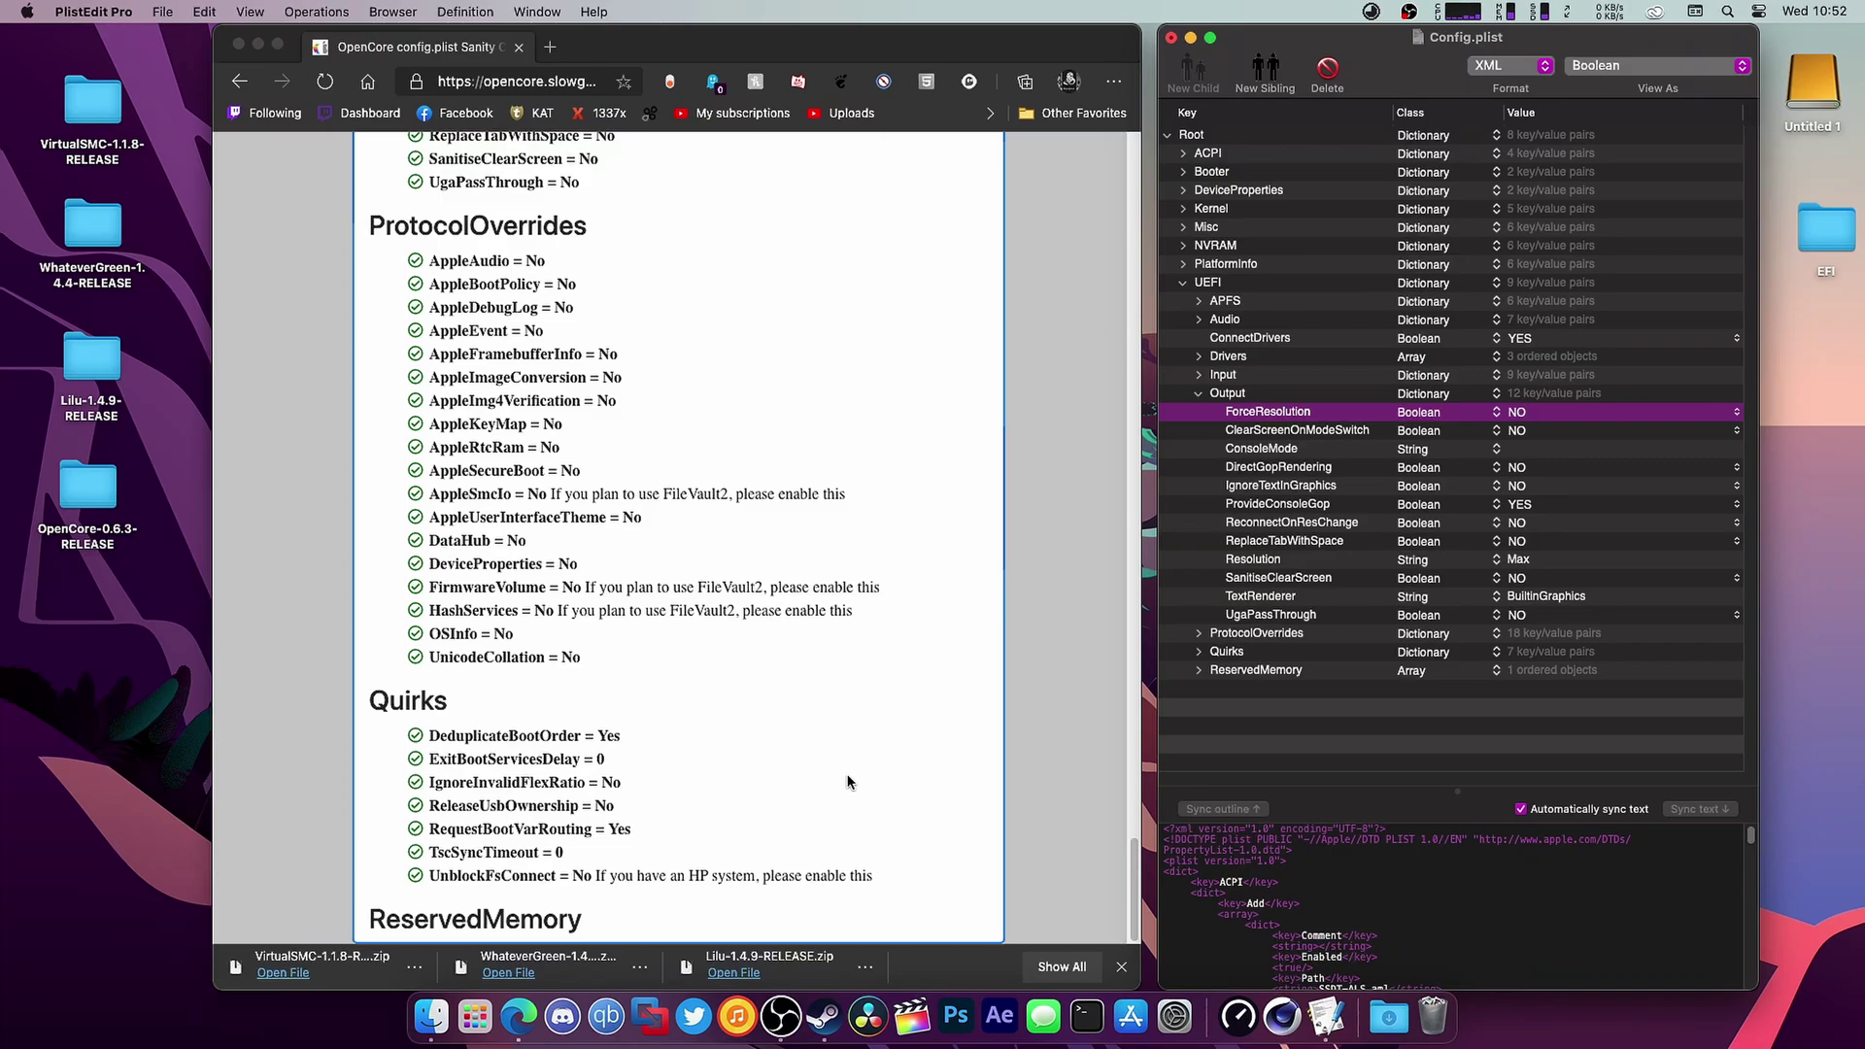
pyautogui.scroll(10, 848, 782)
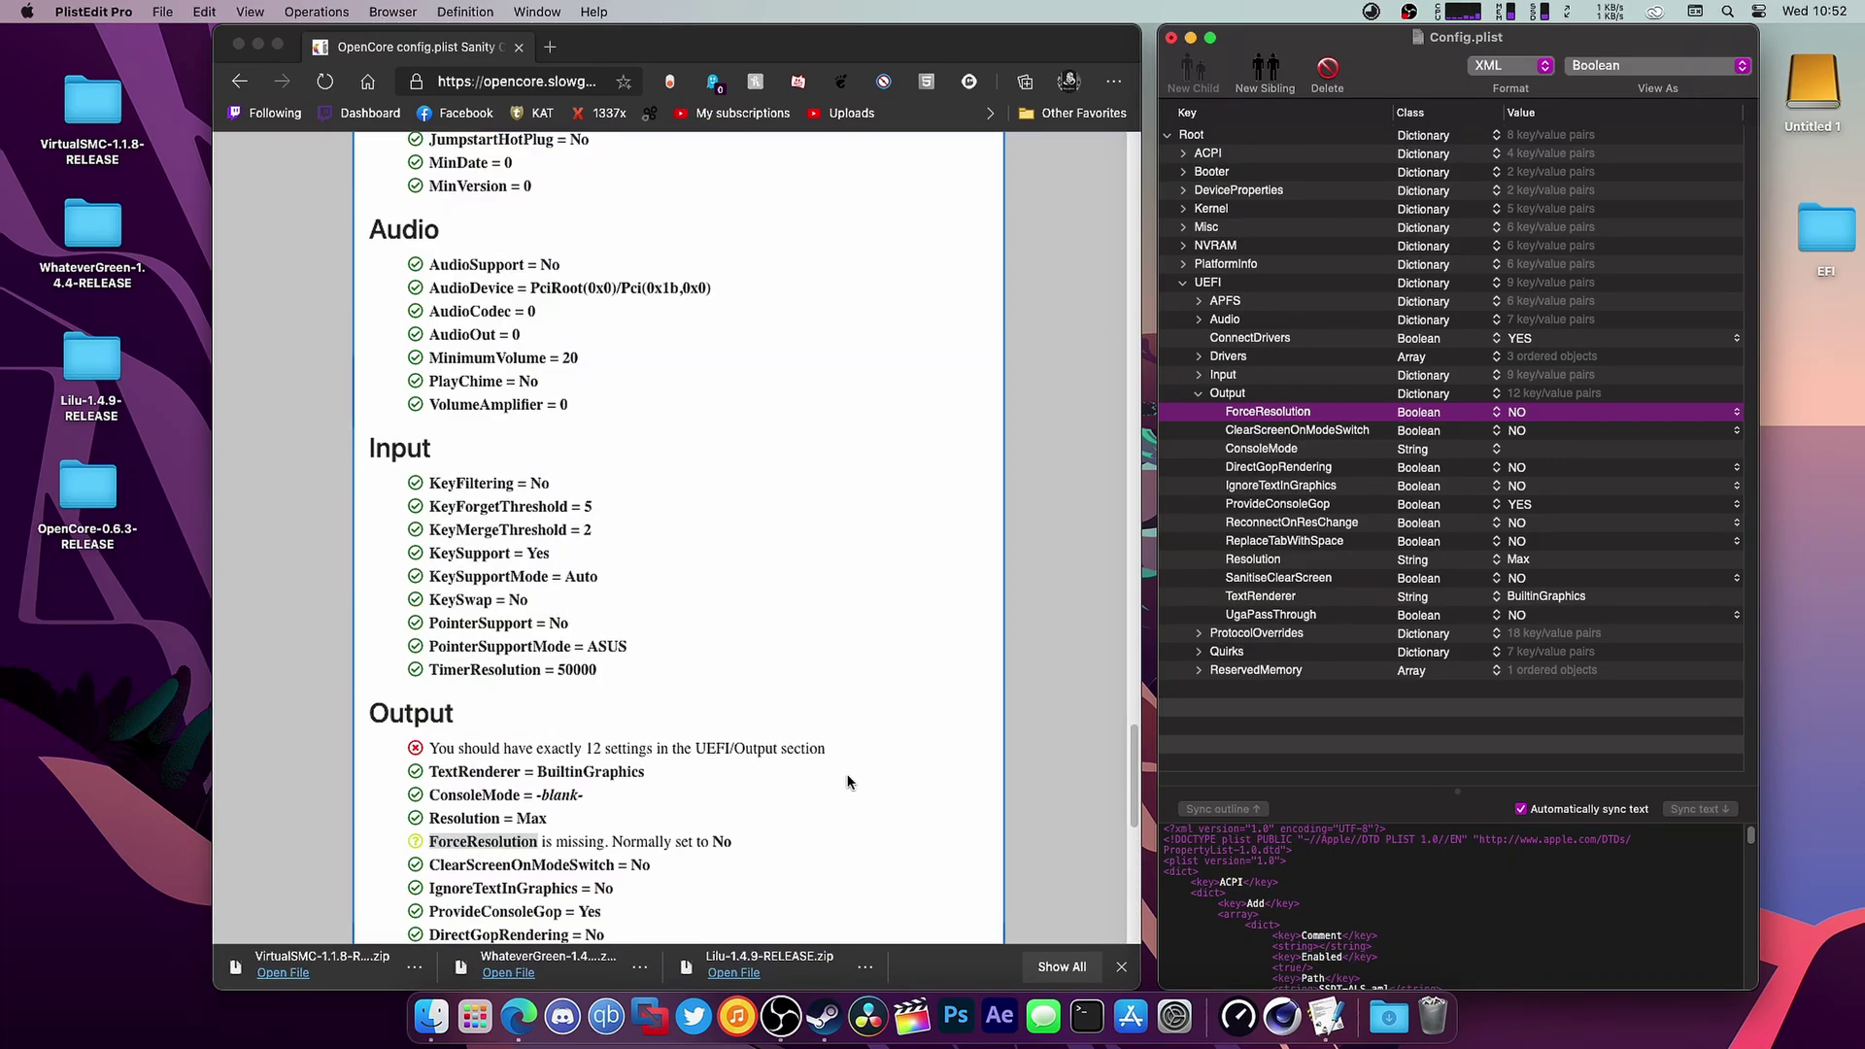
pyautogui.scroll(15, 847, 782)
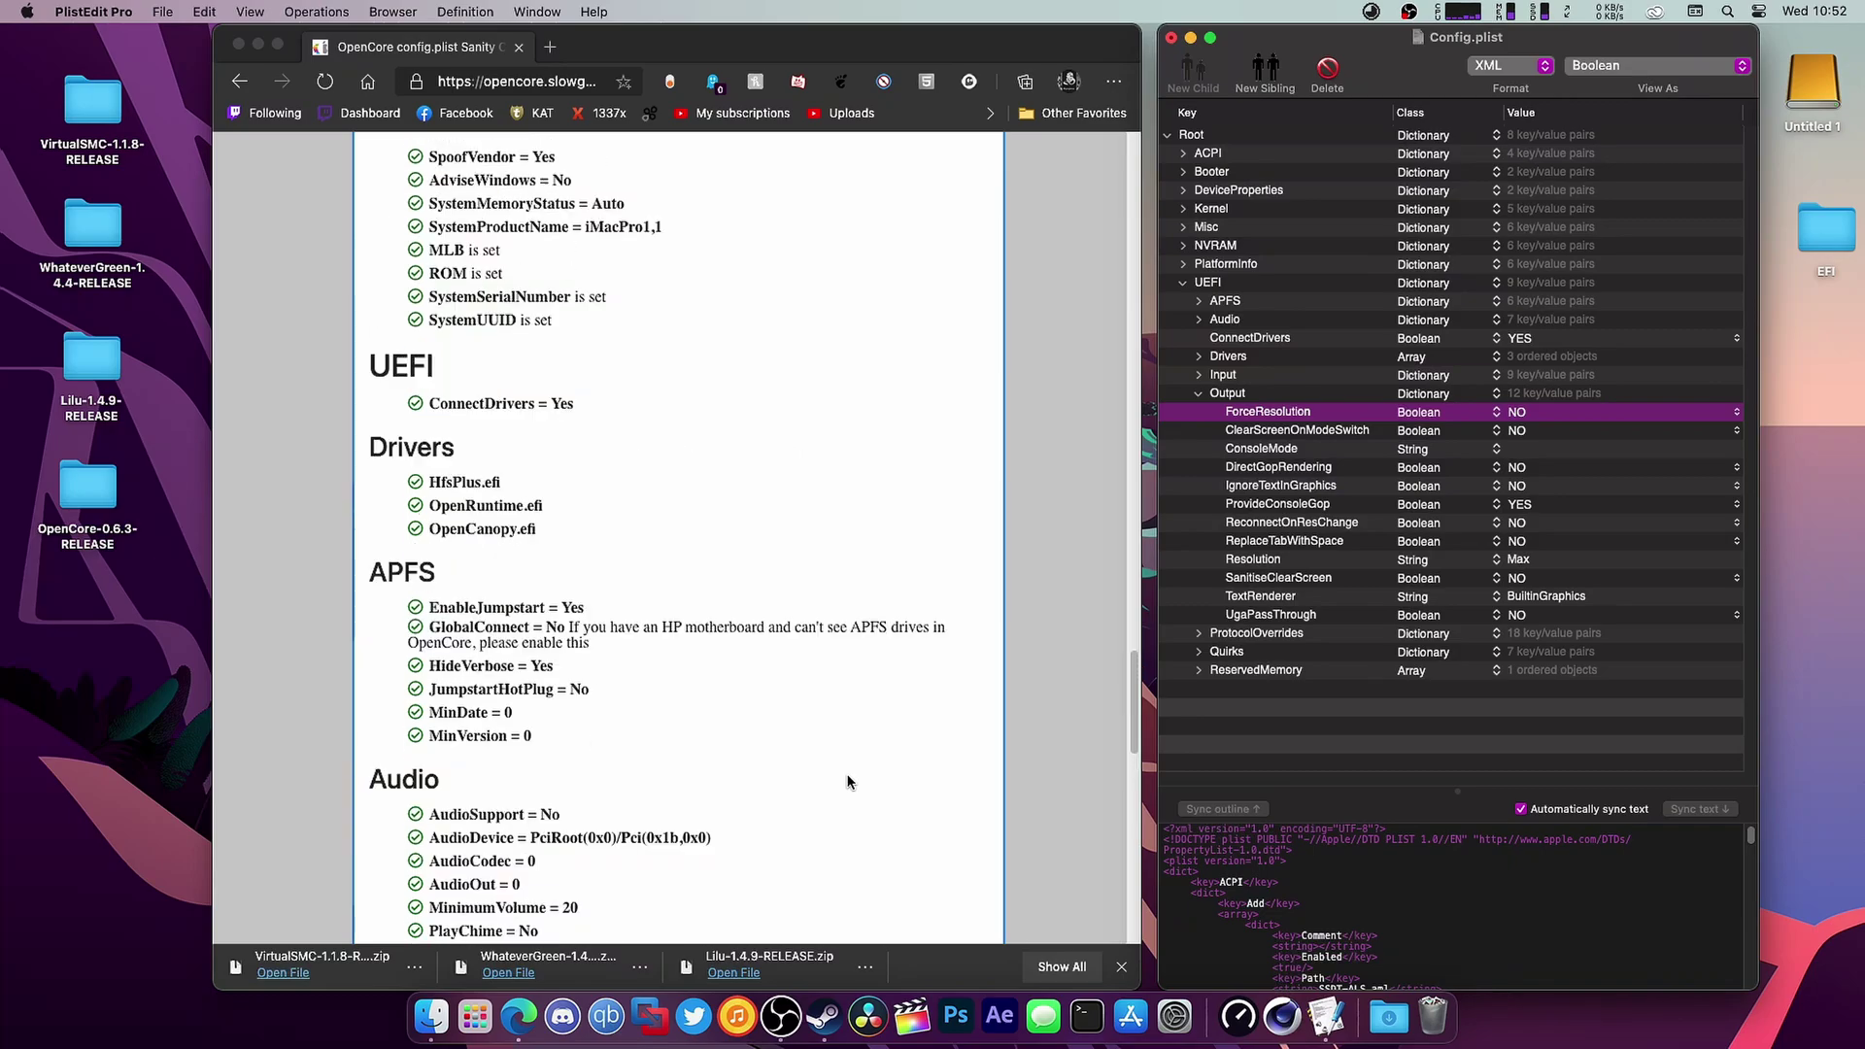
pyautogui.scroll(12, 847, 782)
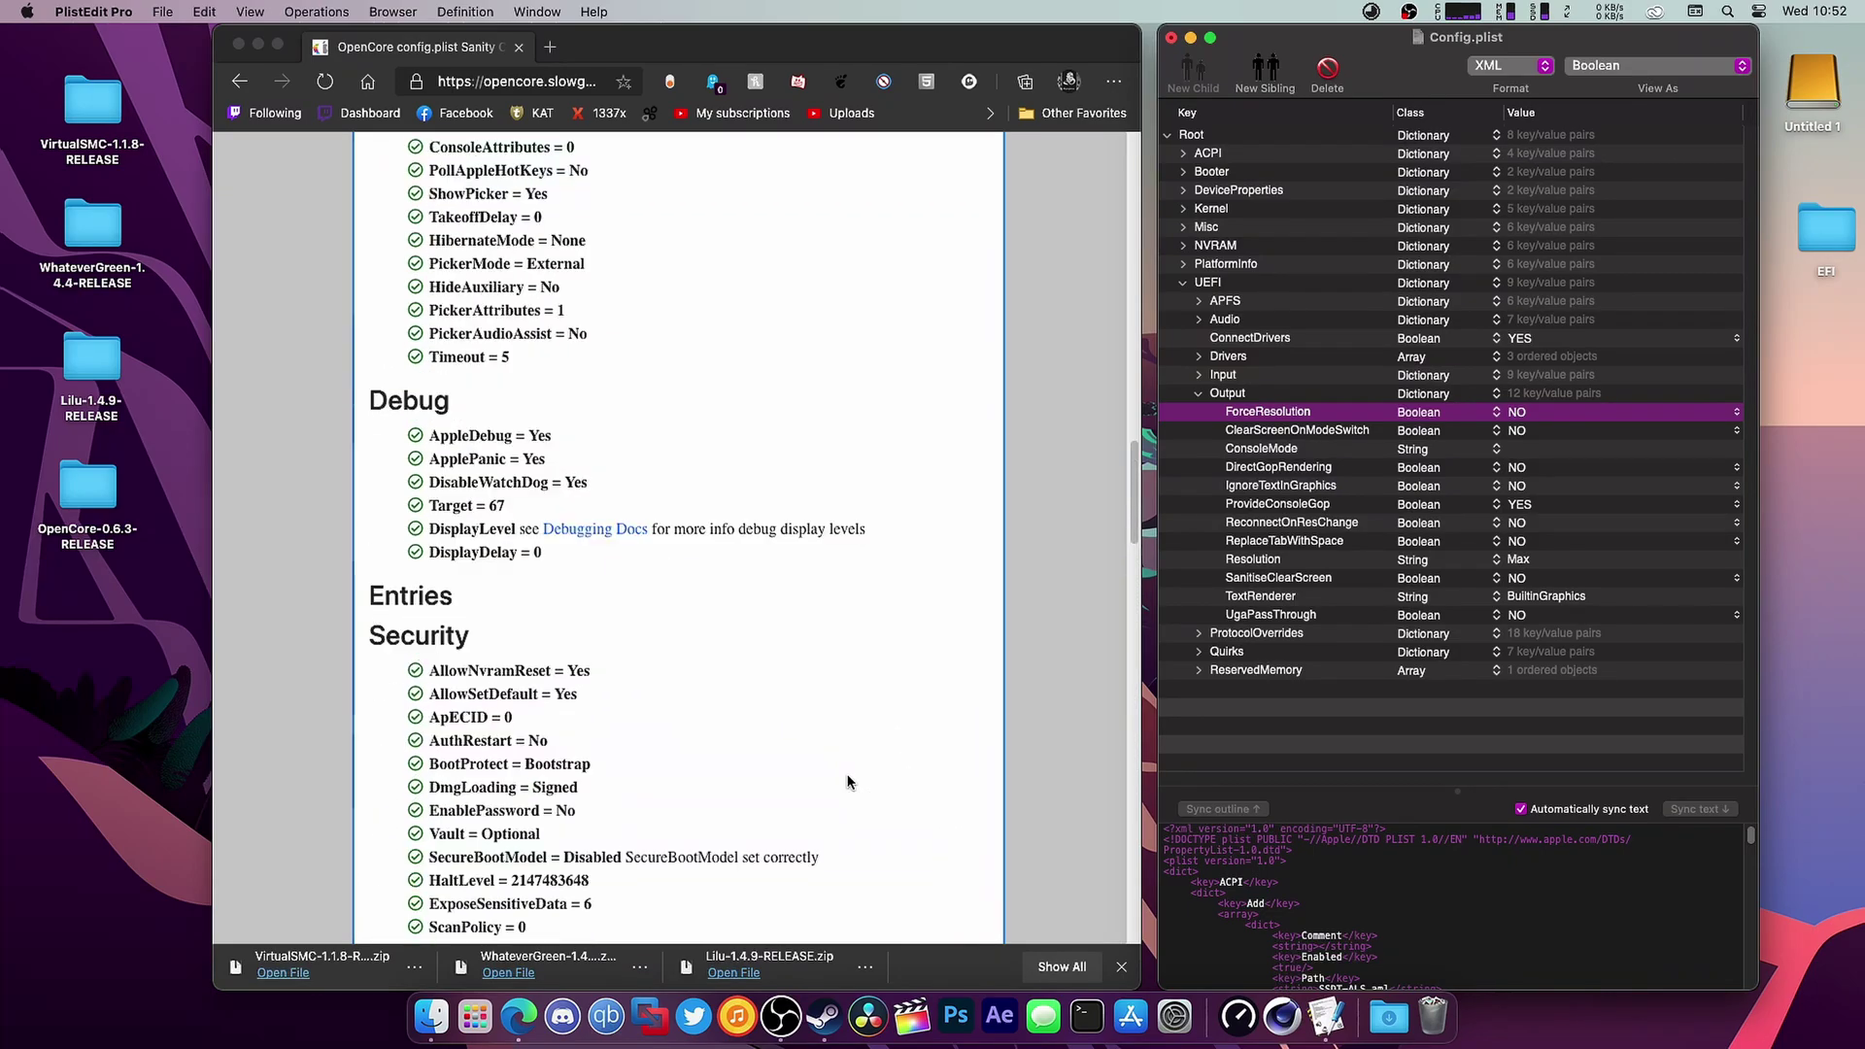
pyautogui.scroll(15, 847, 782)
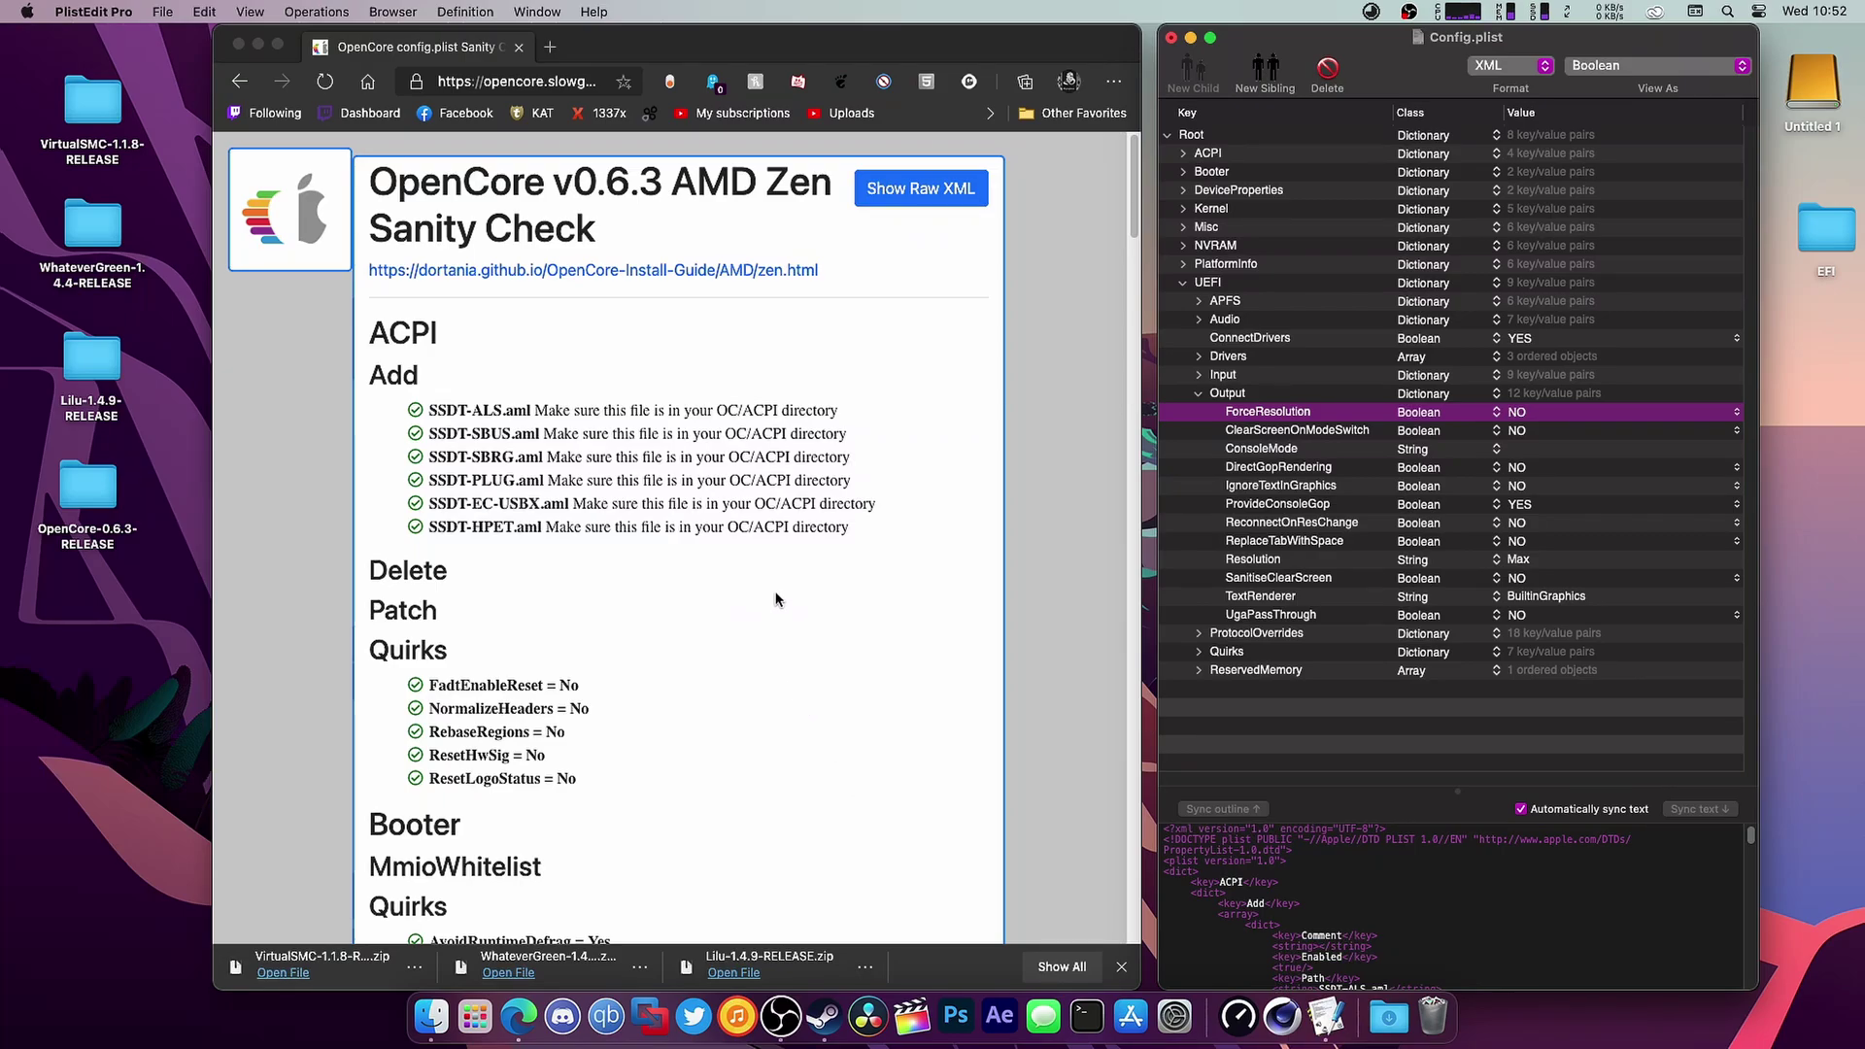
# - Close the Config.plist editor and the sanity-check browser window, returning to Finder
pyautogui.click(178, 12)
pyautogui.press('Escape')
pyautogui.click(1171, 37)
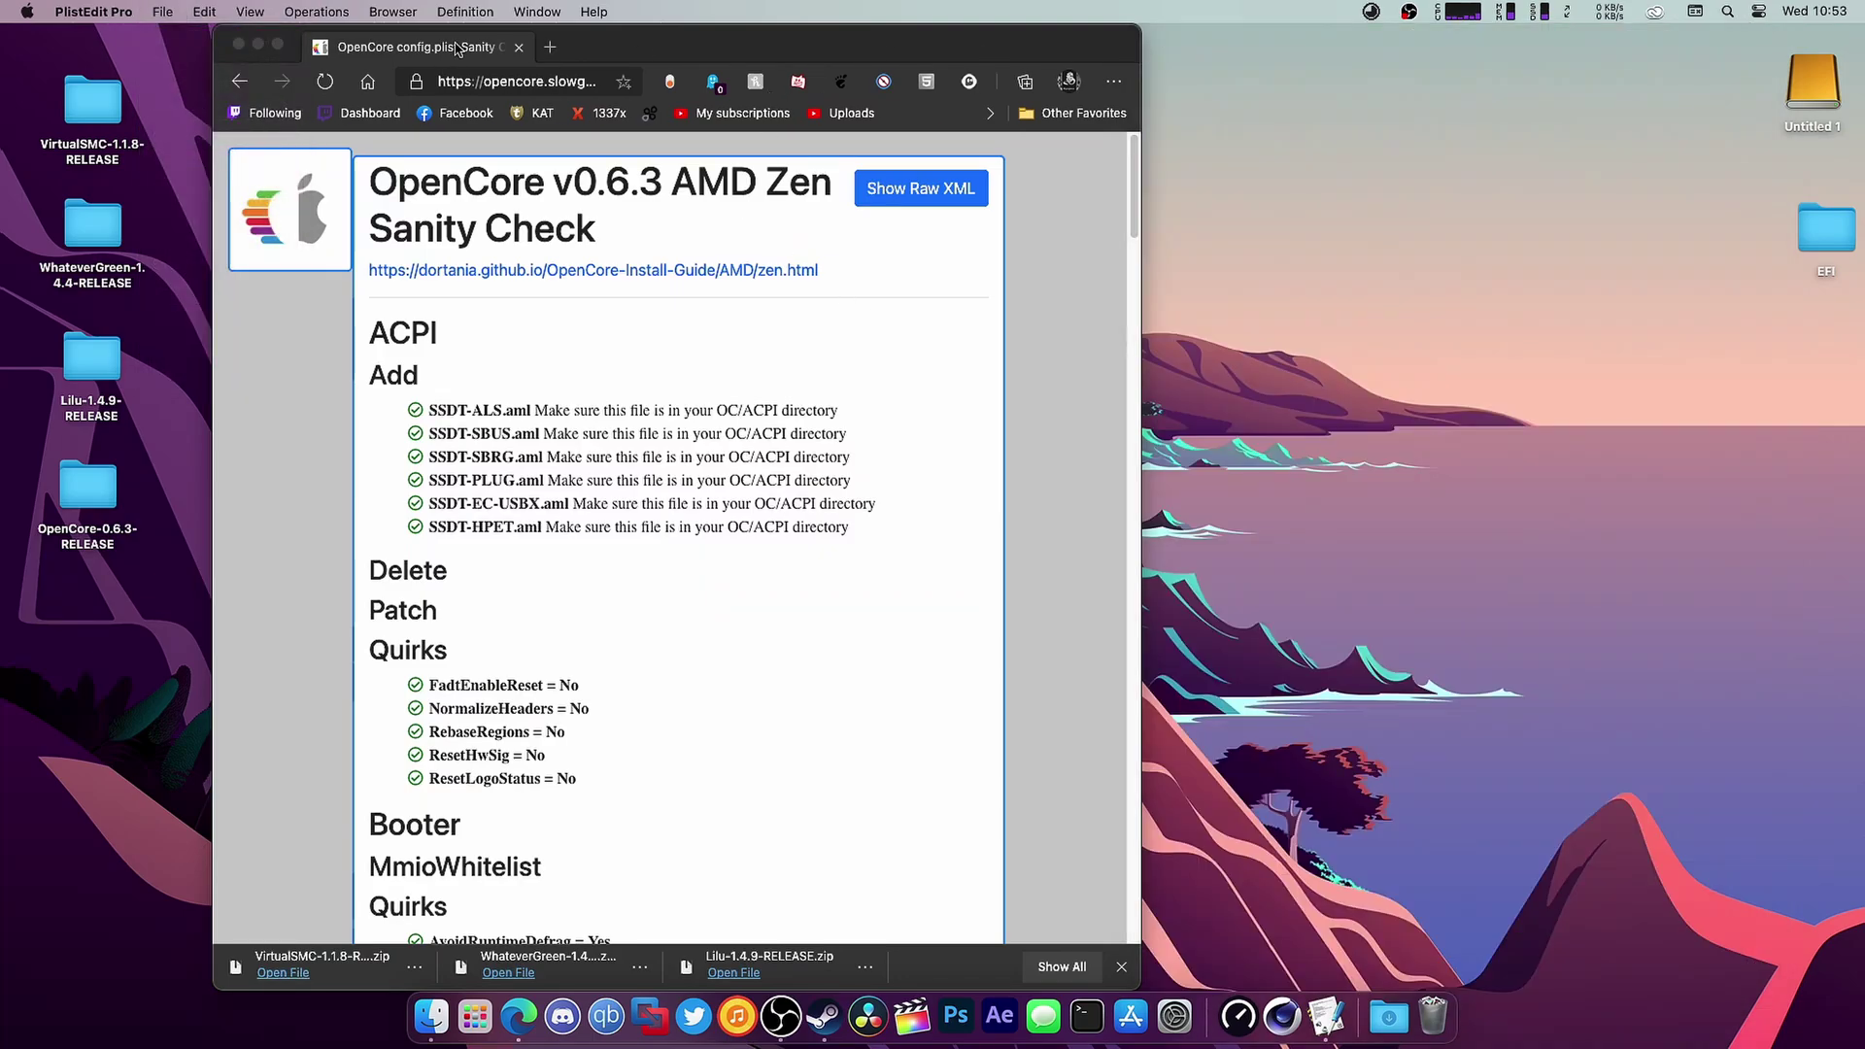
pyautogui.click(239, 46)
pyautogui.click(824, 379)
# - Replace VirtualSMC.kext in the OC Kexts folder with the 1.1.8 release copy
pyautogui.moveTo(663, 88); pyautogui.dragTo(873, 121)
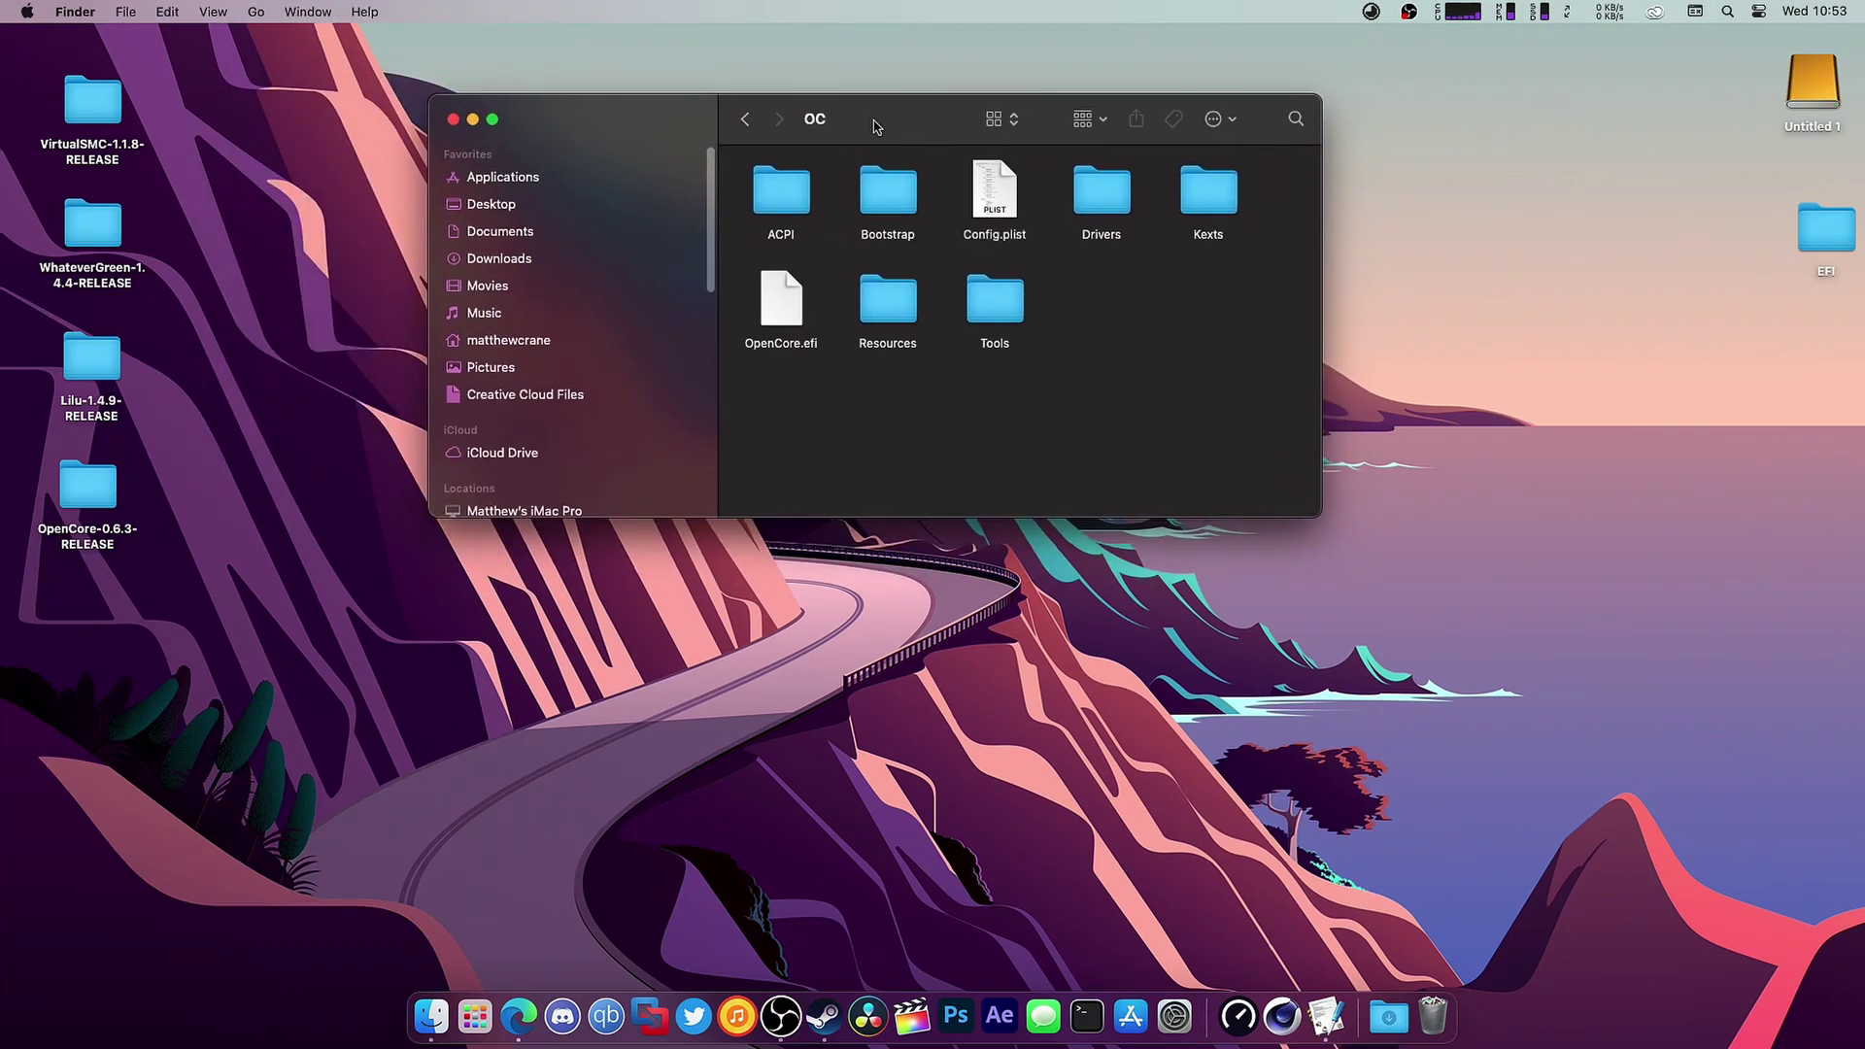
pyautogui.doubleClick(1181, 196)
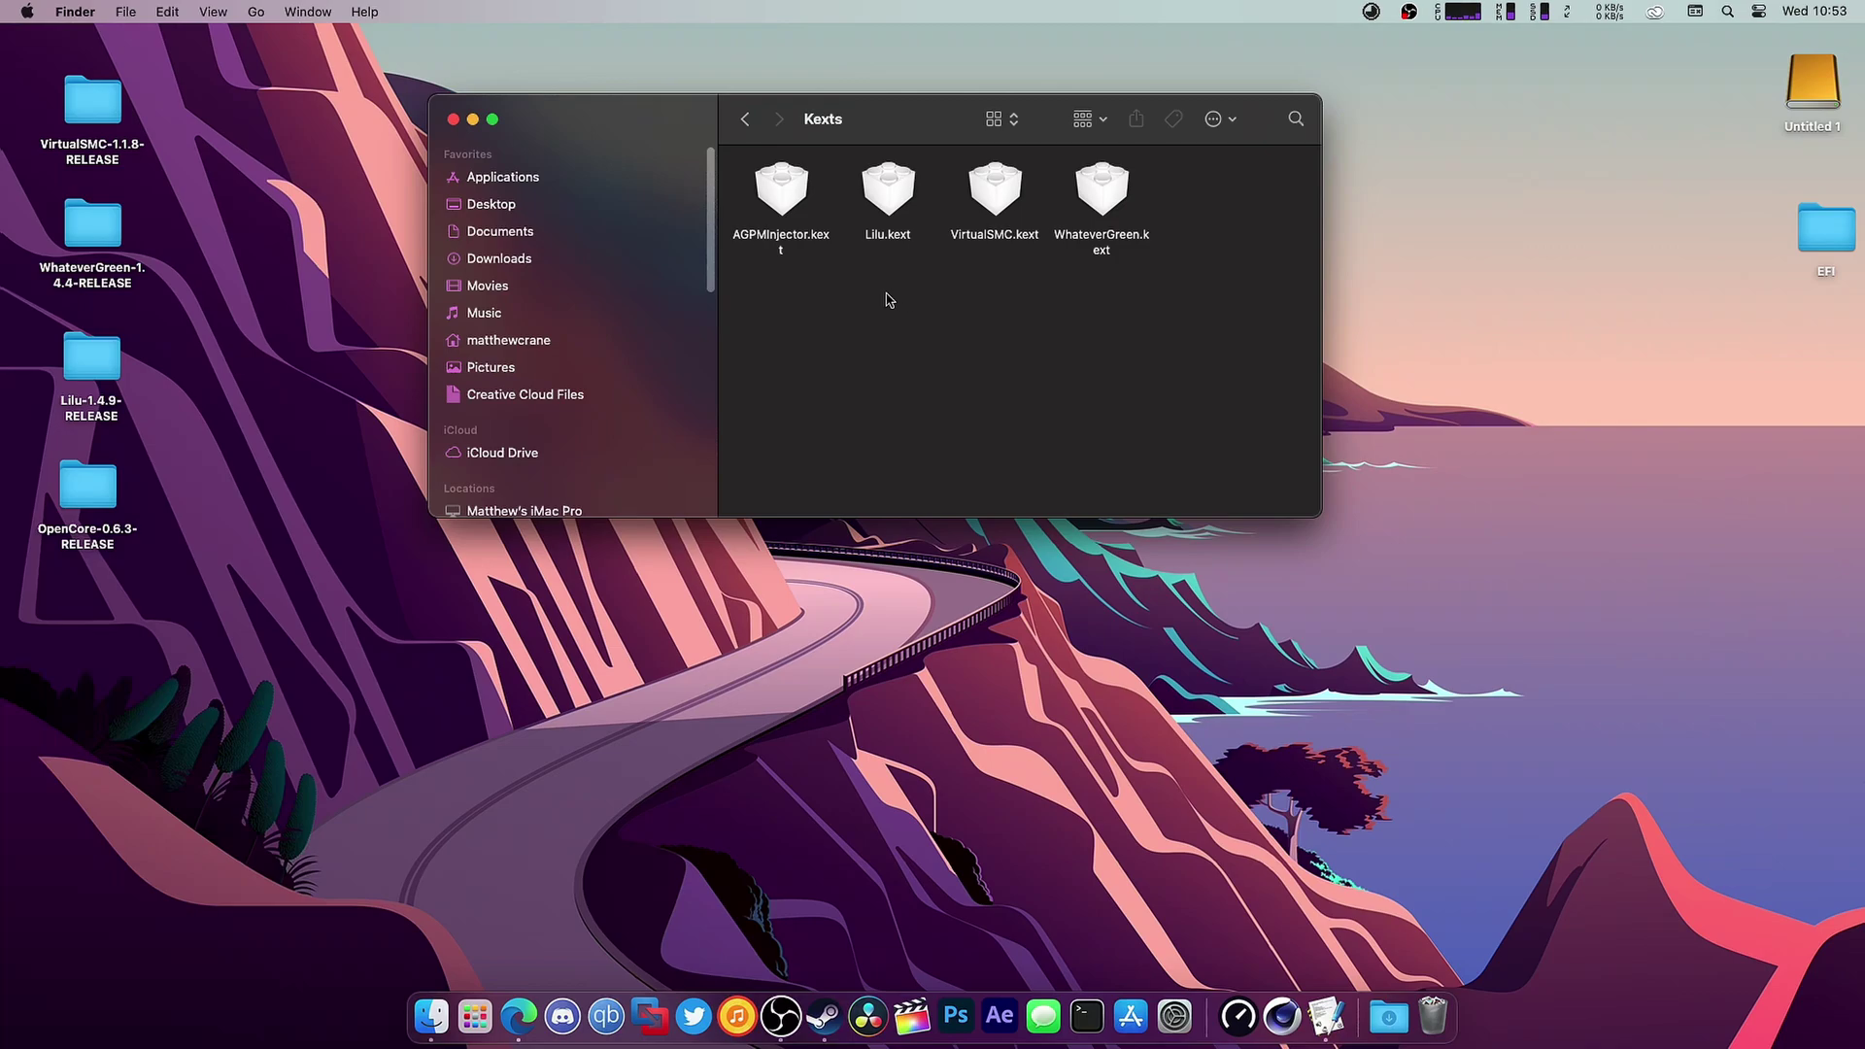
pyautogui.moveTo(886, 301); pyautogui.dragTo(1127, 194)
pyautogui.click(758, 311)
pyautogui.doubleClick(97, 112)
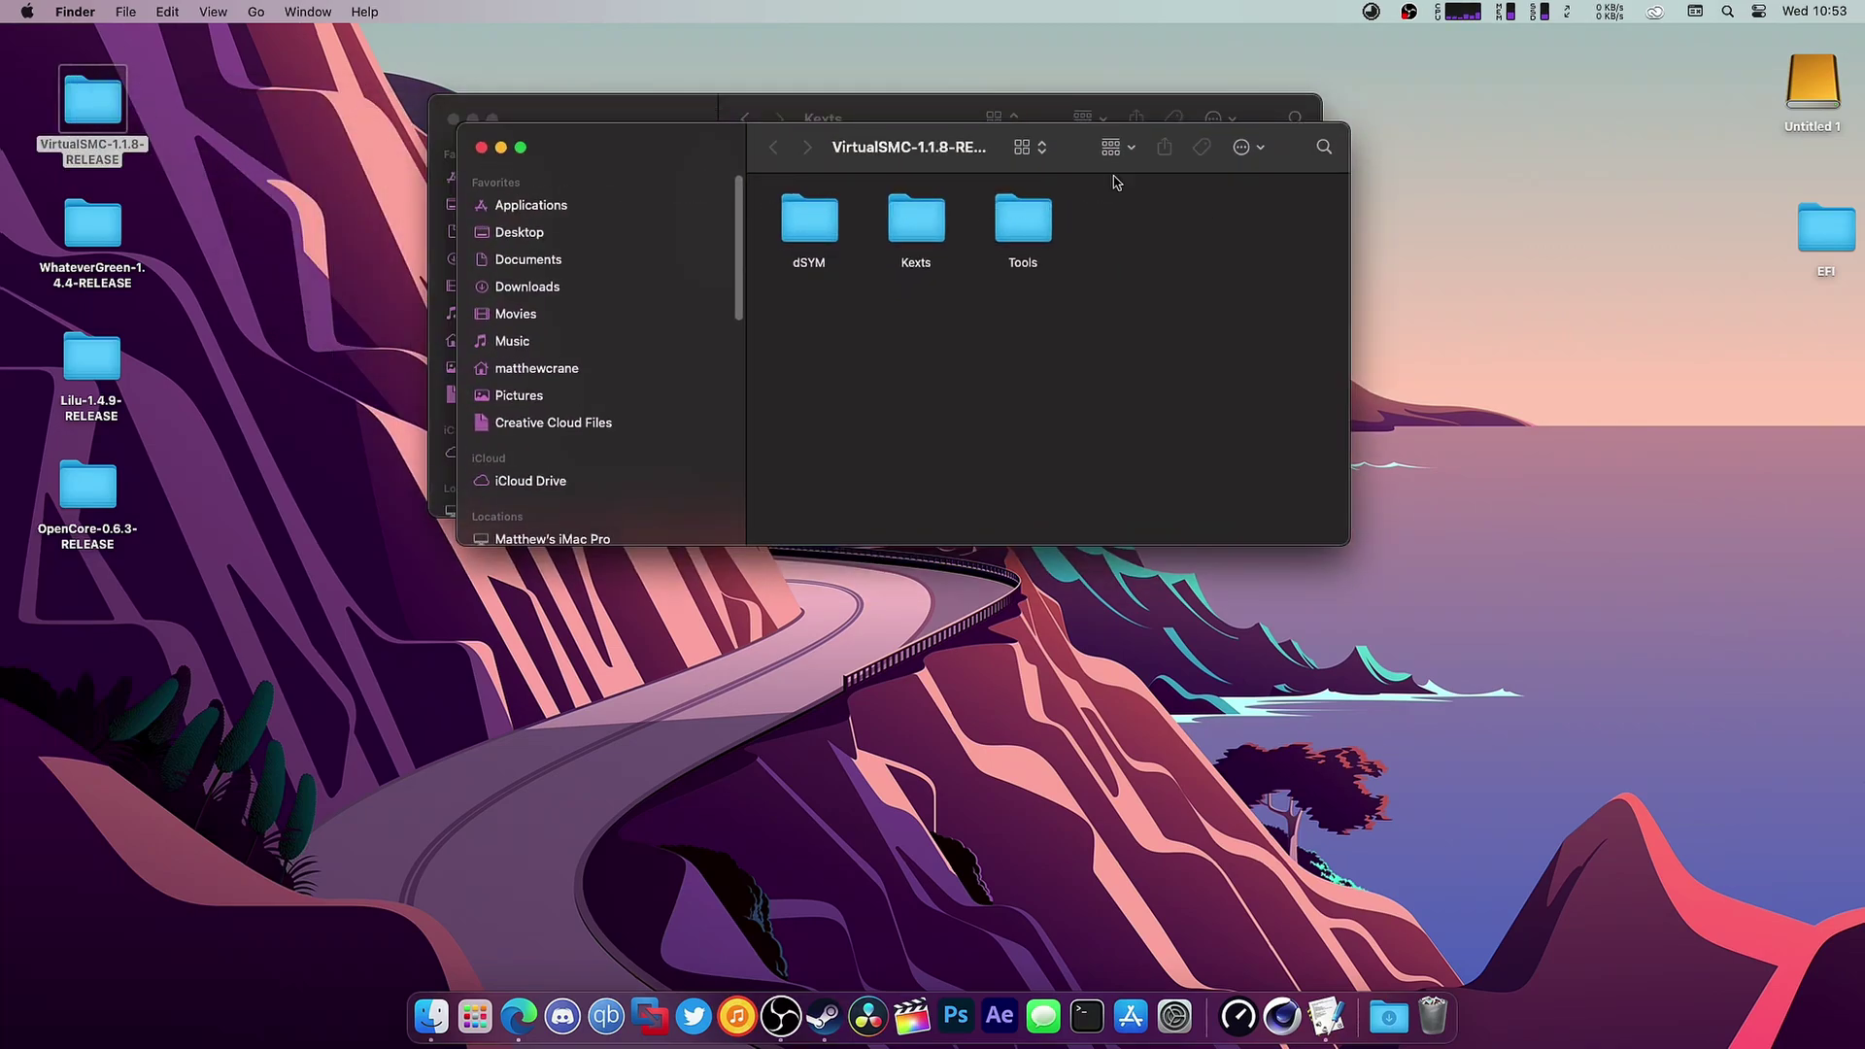
pyautogui.moveTo(1084, 156); pyautogui.dragTo(1414, 360)
pyautogui.doubleClick(1238, 449)
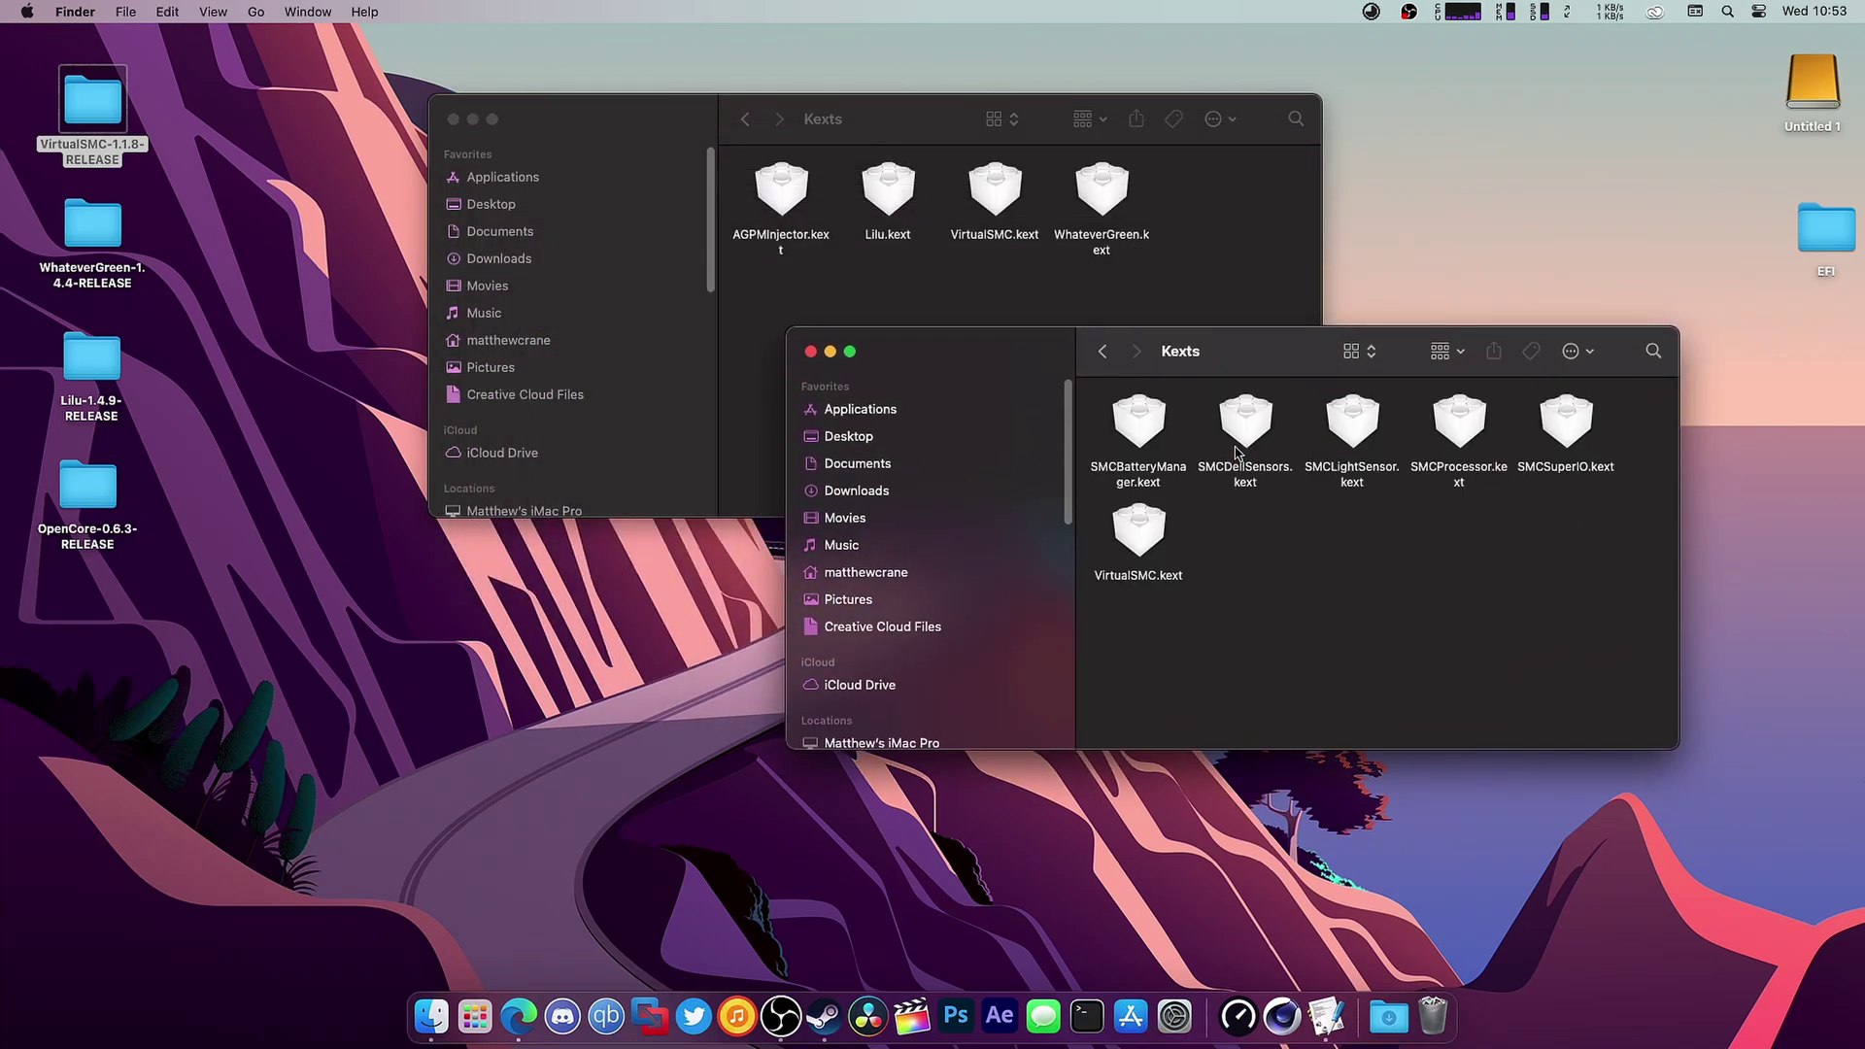
pyautogui.moveTo(1147, 558); pyautogui.dragTo(1239, 287)
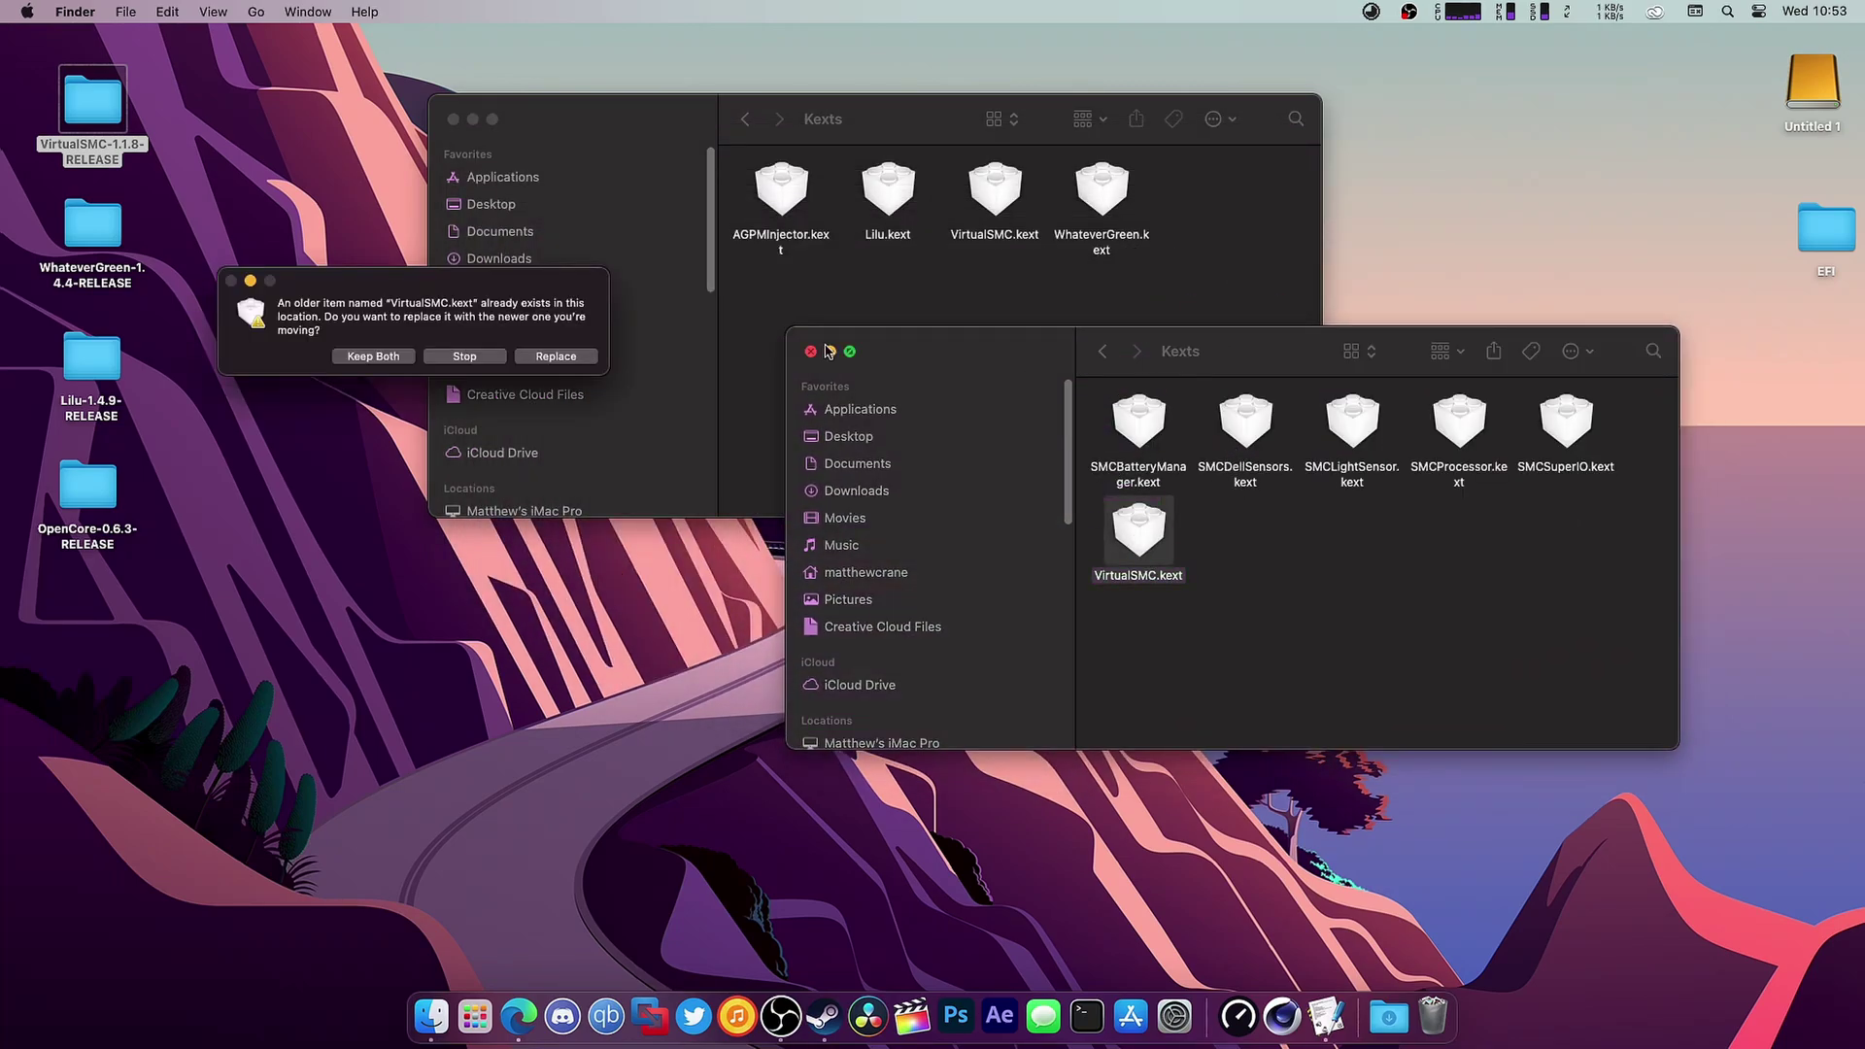
pyautogui.click(555, 357)
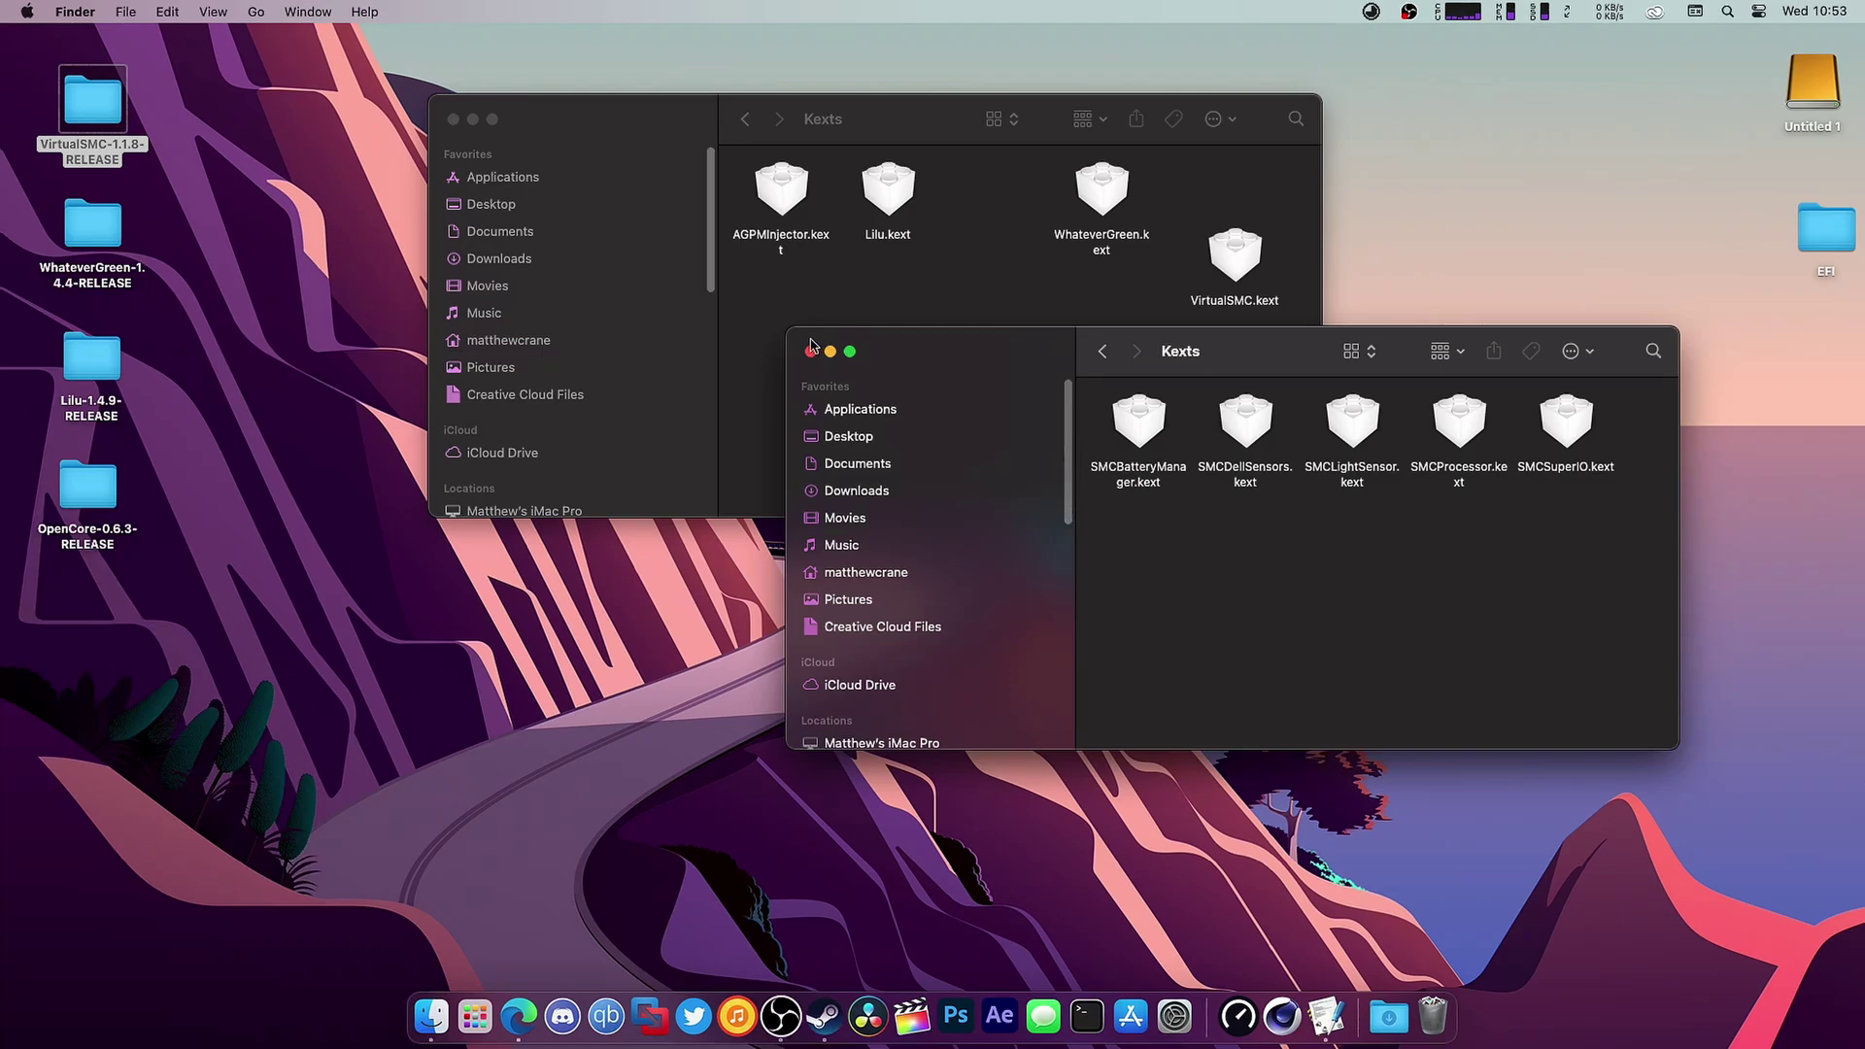
pyautogui.click(808, 352)
# - Replace WhateverGreen.kext in Kexts with the 1.4.4 release copy
pyautogui.doubleClick(92, 226)
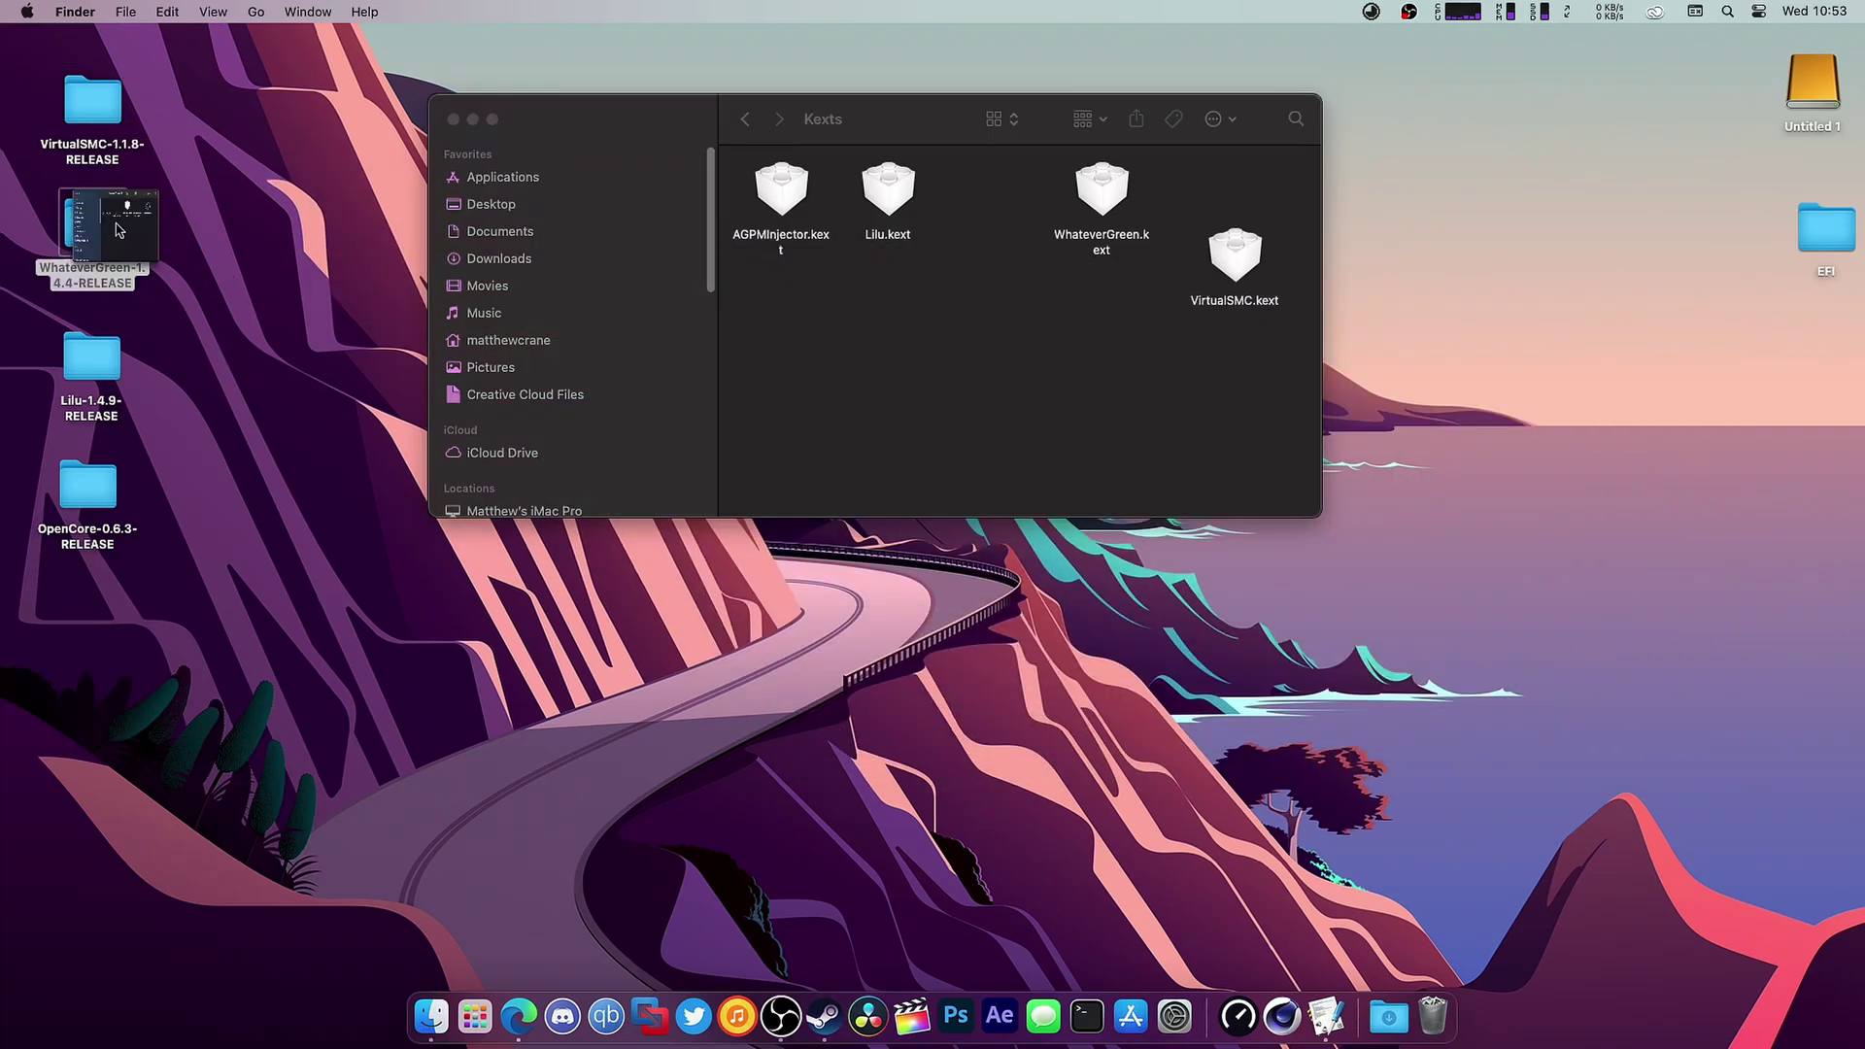
pyautogui.moveTo(944, 167); pyautogui.dragTo(1000, 354)
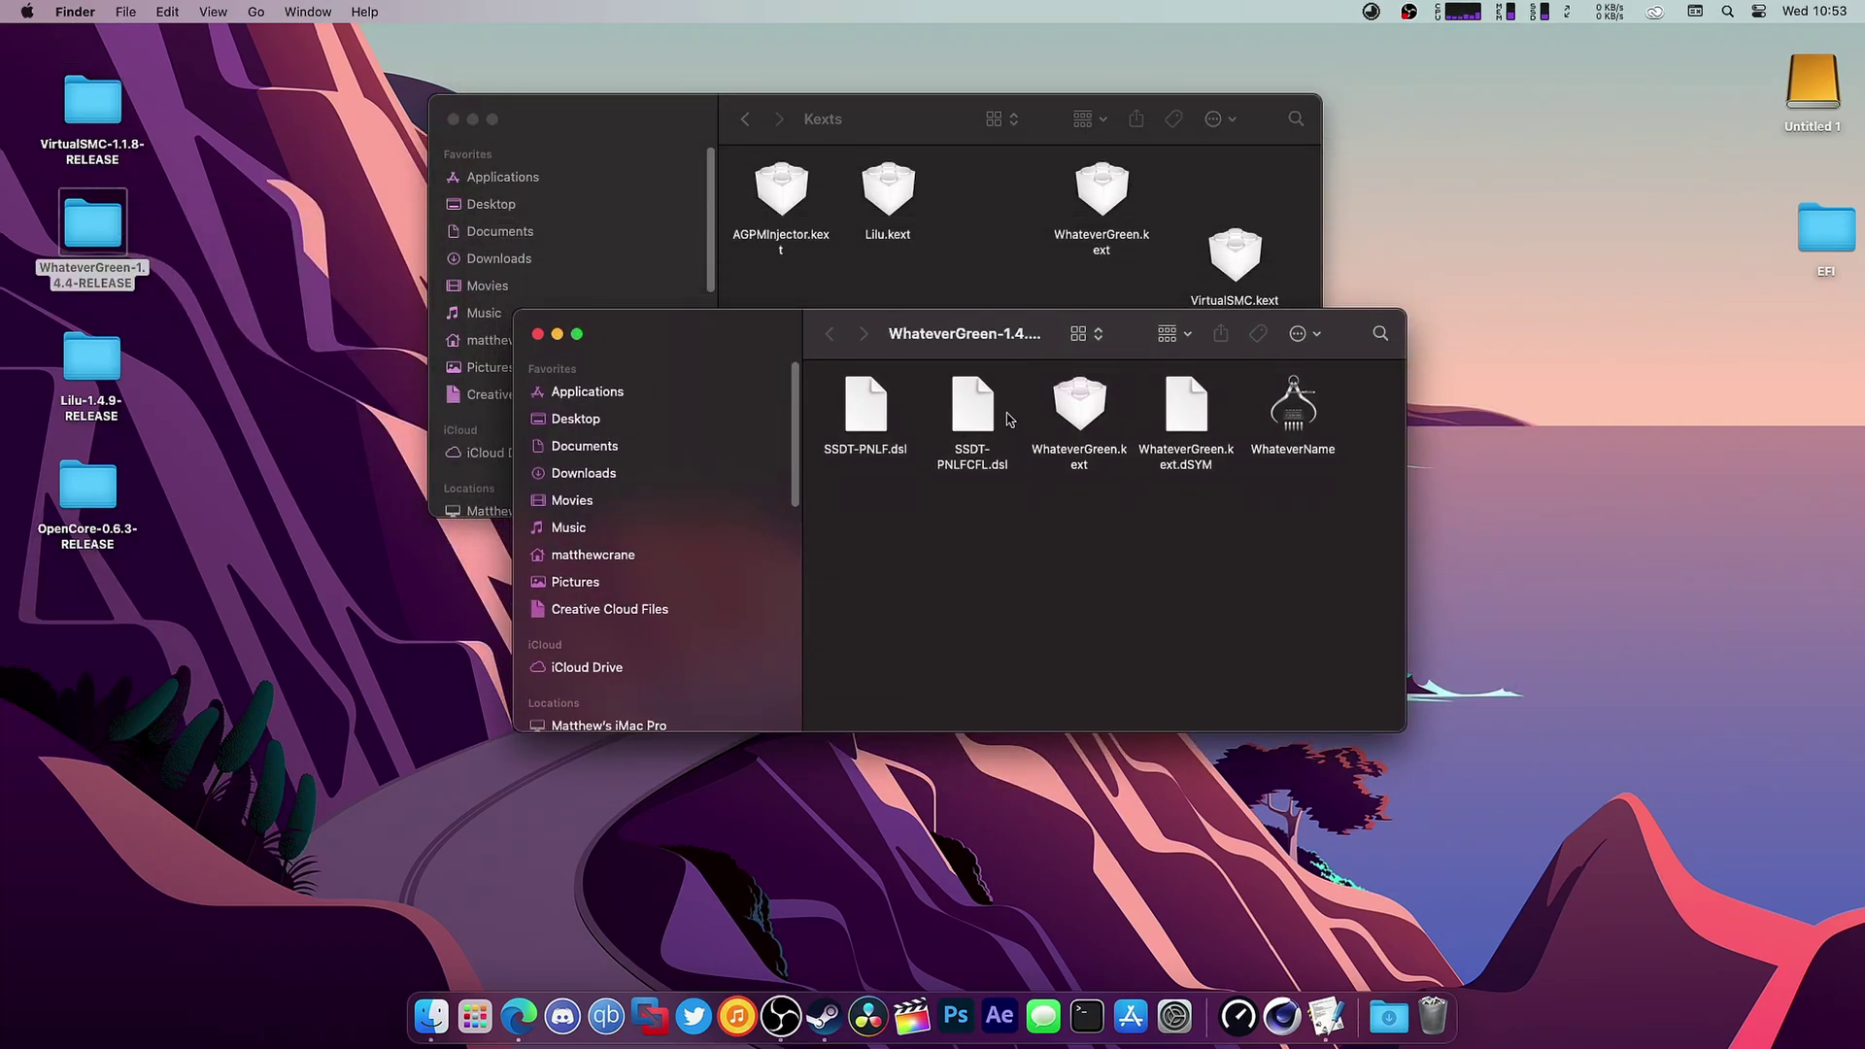
pyautogui.moveTo(1084, 416); pyautogui.dragTo(982, 223)
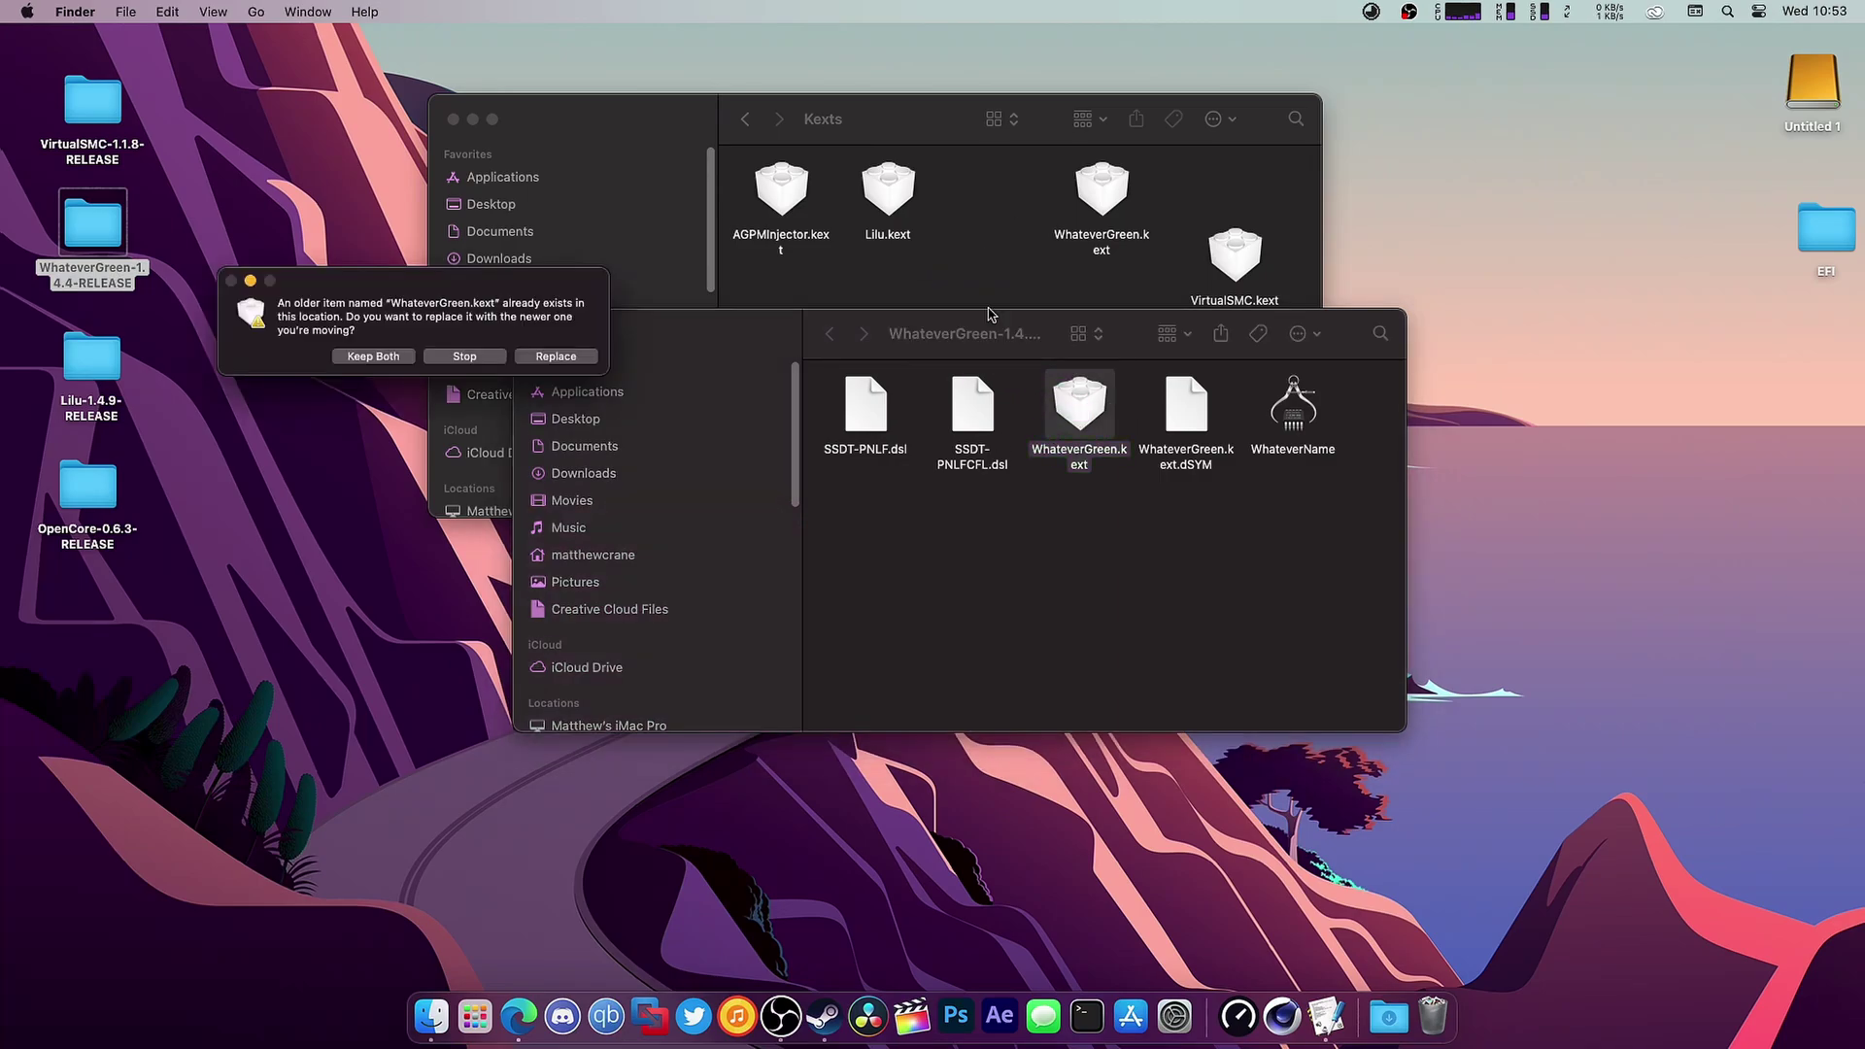
pyautogui.click(576, 363)
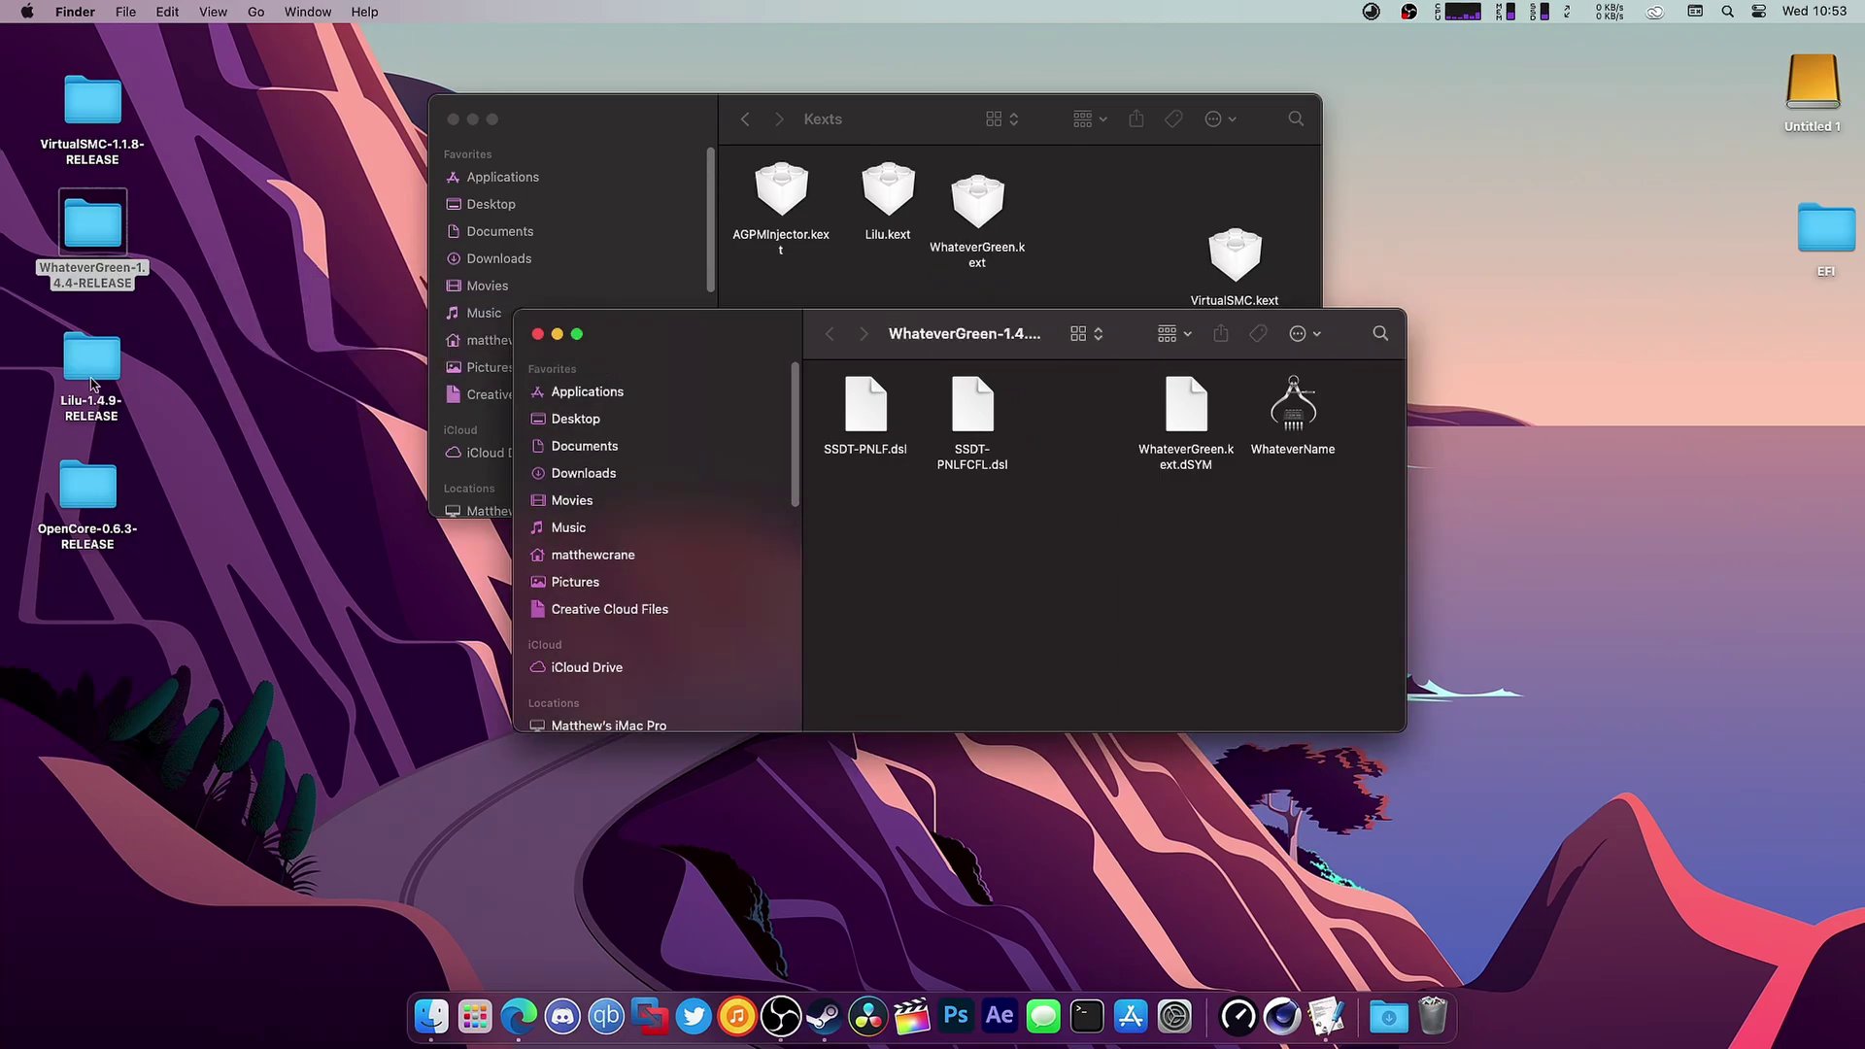
# - Replace Lilu.kext with the 1.4.9 copy, close the download windows, and return to OC
pyautogui.doubleClick(92, 384)
pyautogui.moveTo(894, 442); pyautogui.dragTo(1105, 228)
pyautogui.click(576, 363)
pyautogui.click(565, 363)
pyautogui.click(537, 333)
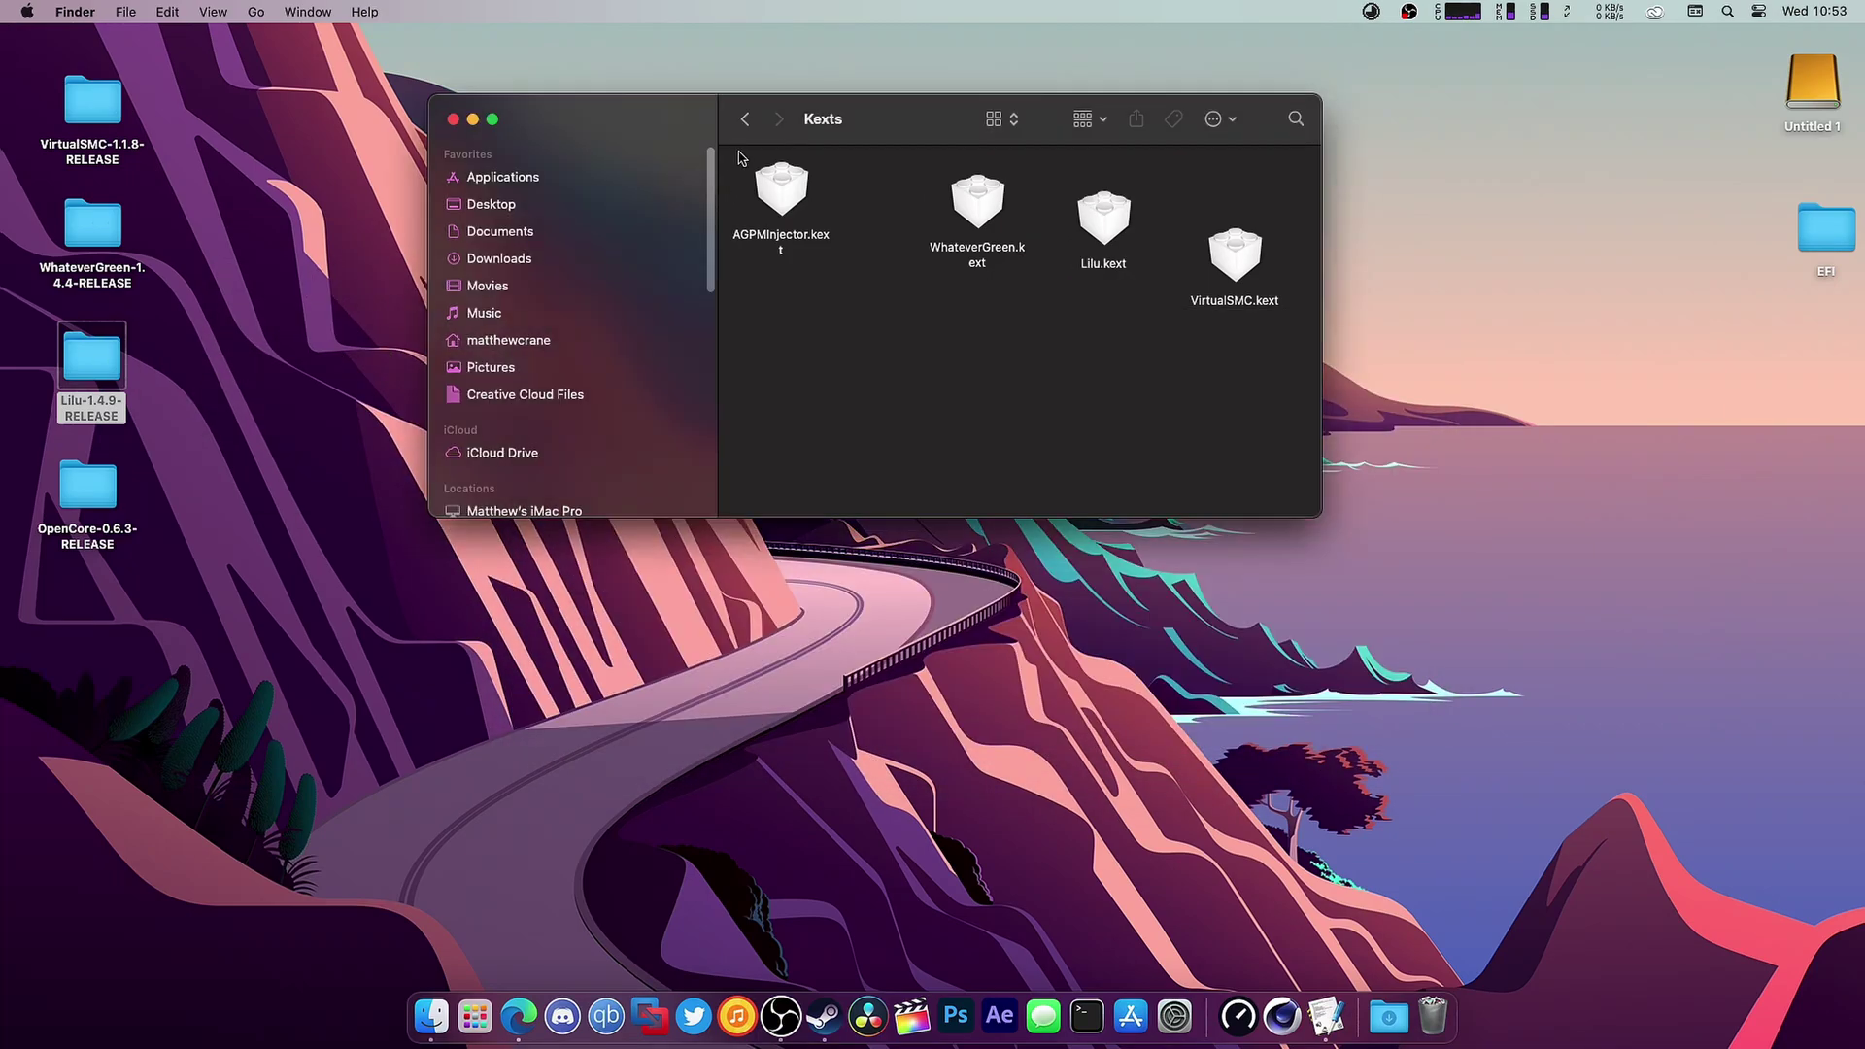
pyautogui.click(745, 118)
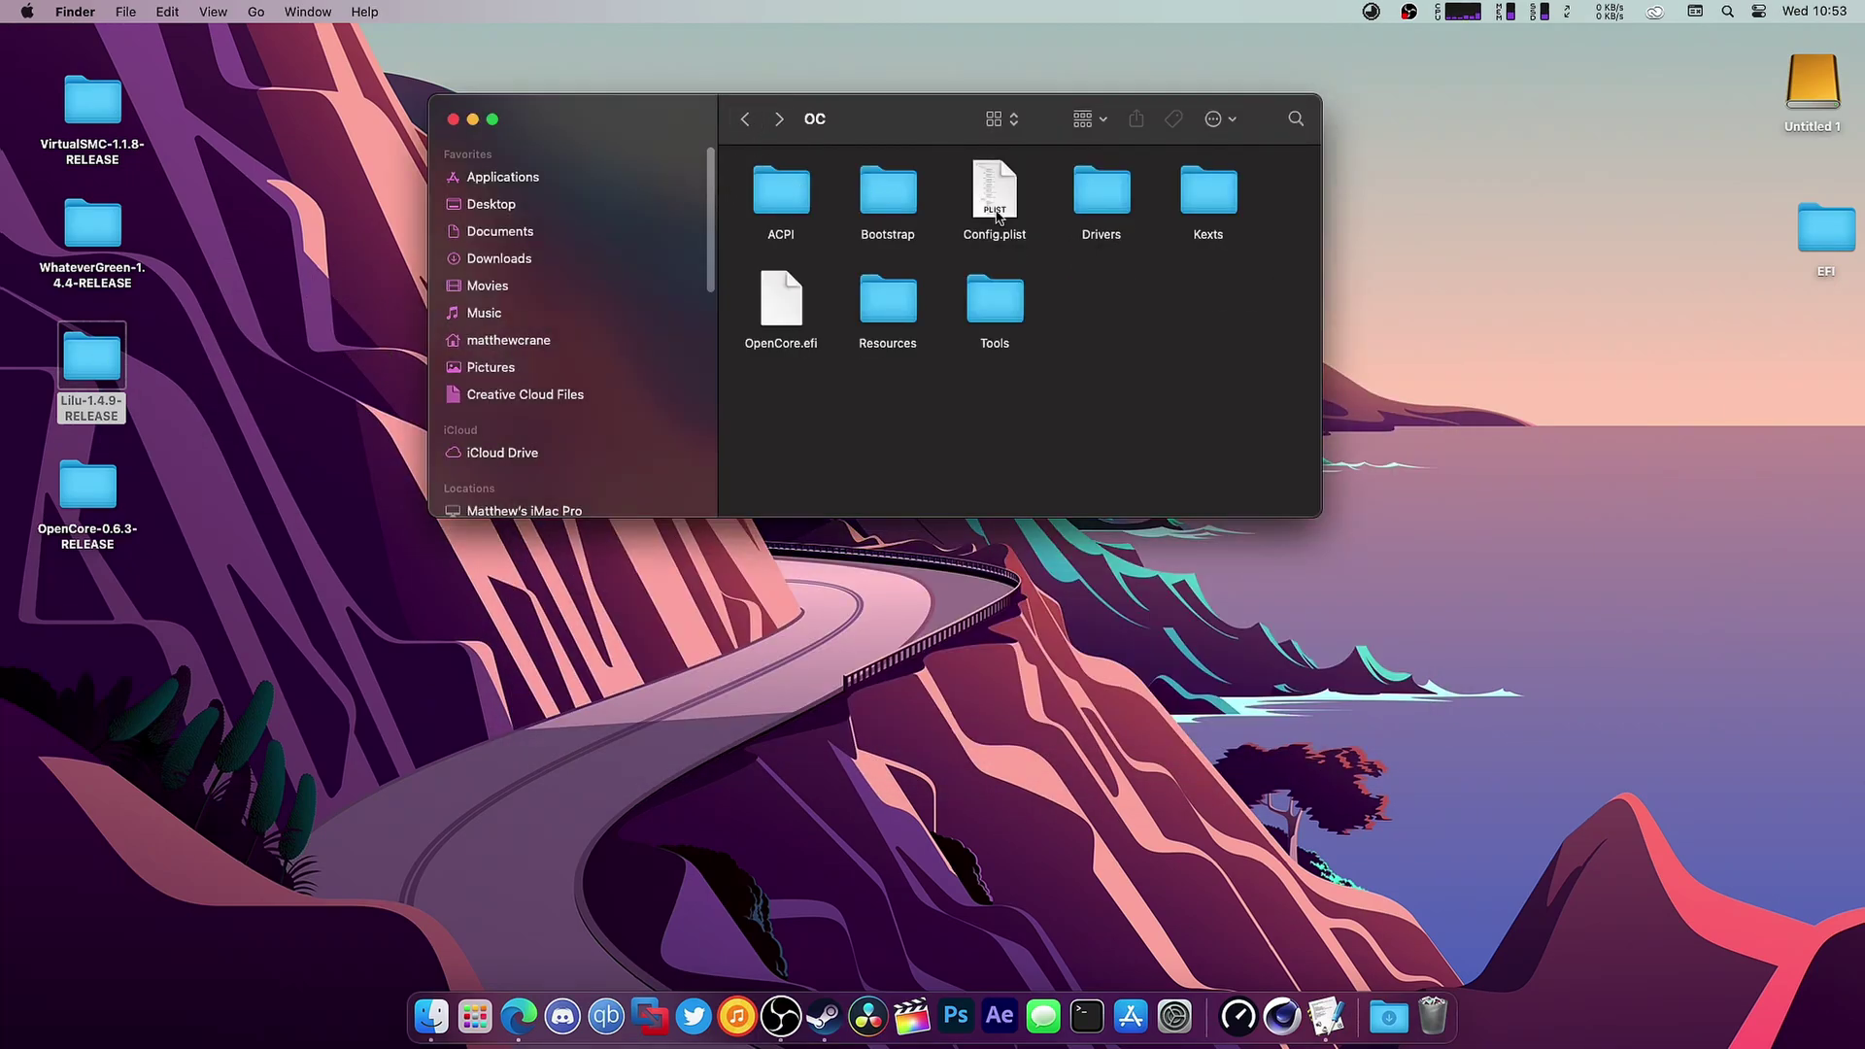
# - Replace OpenCore.efi in the desktop EFI's OC folder with the 0.6.3 X64 version
pyautogui.click(781, 306)
pyautogui.doubleClick(92, 486)
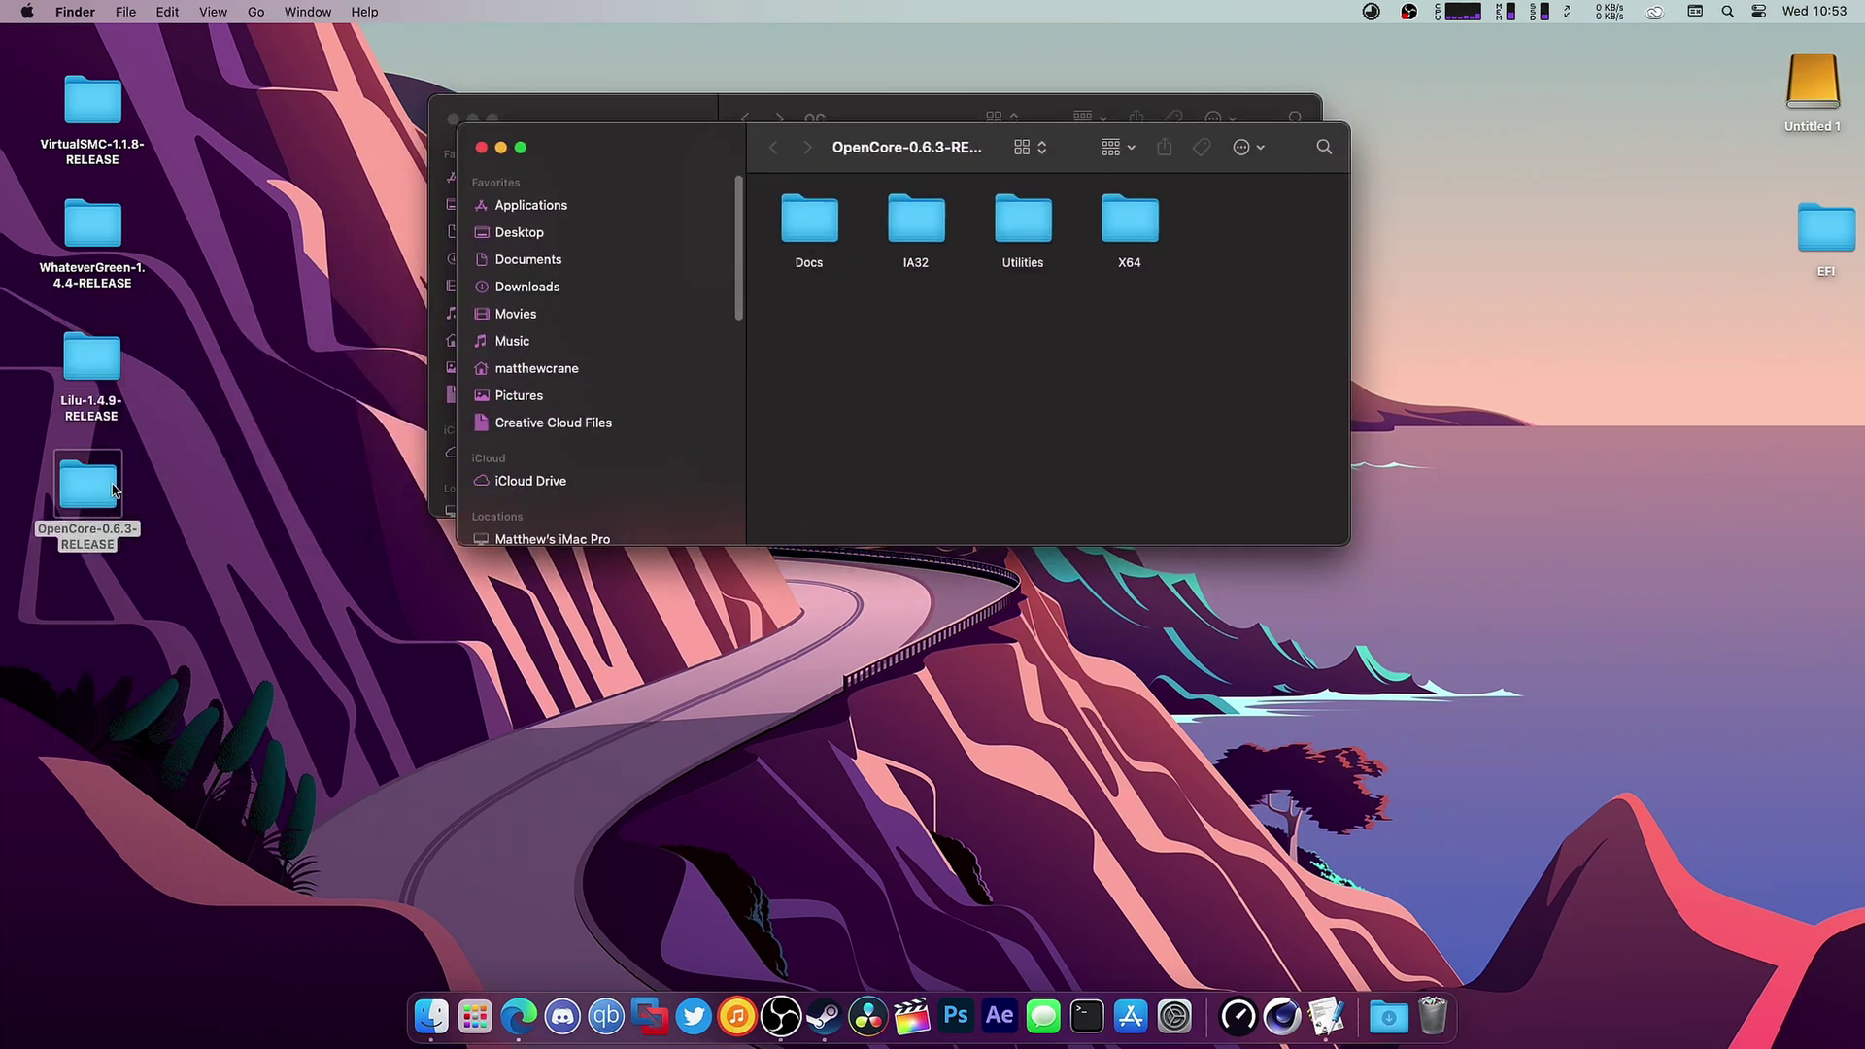
pyautogui.doubleClick(1102, 243)
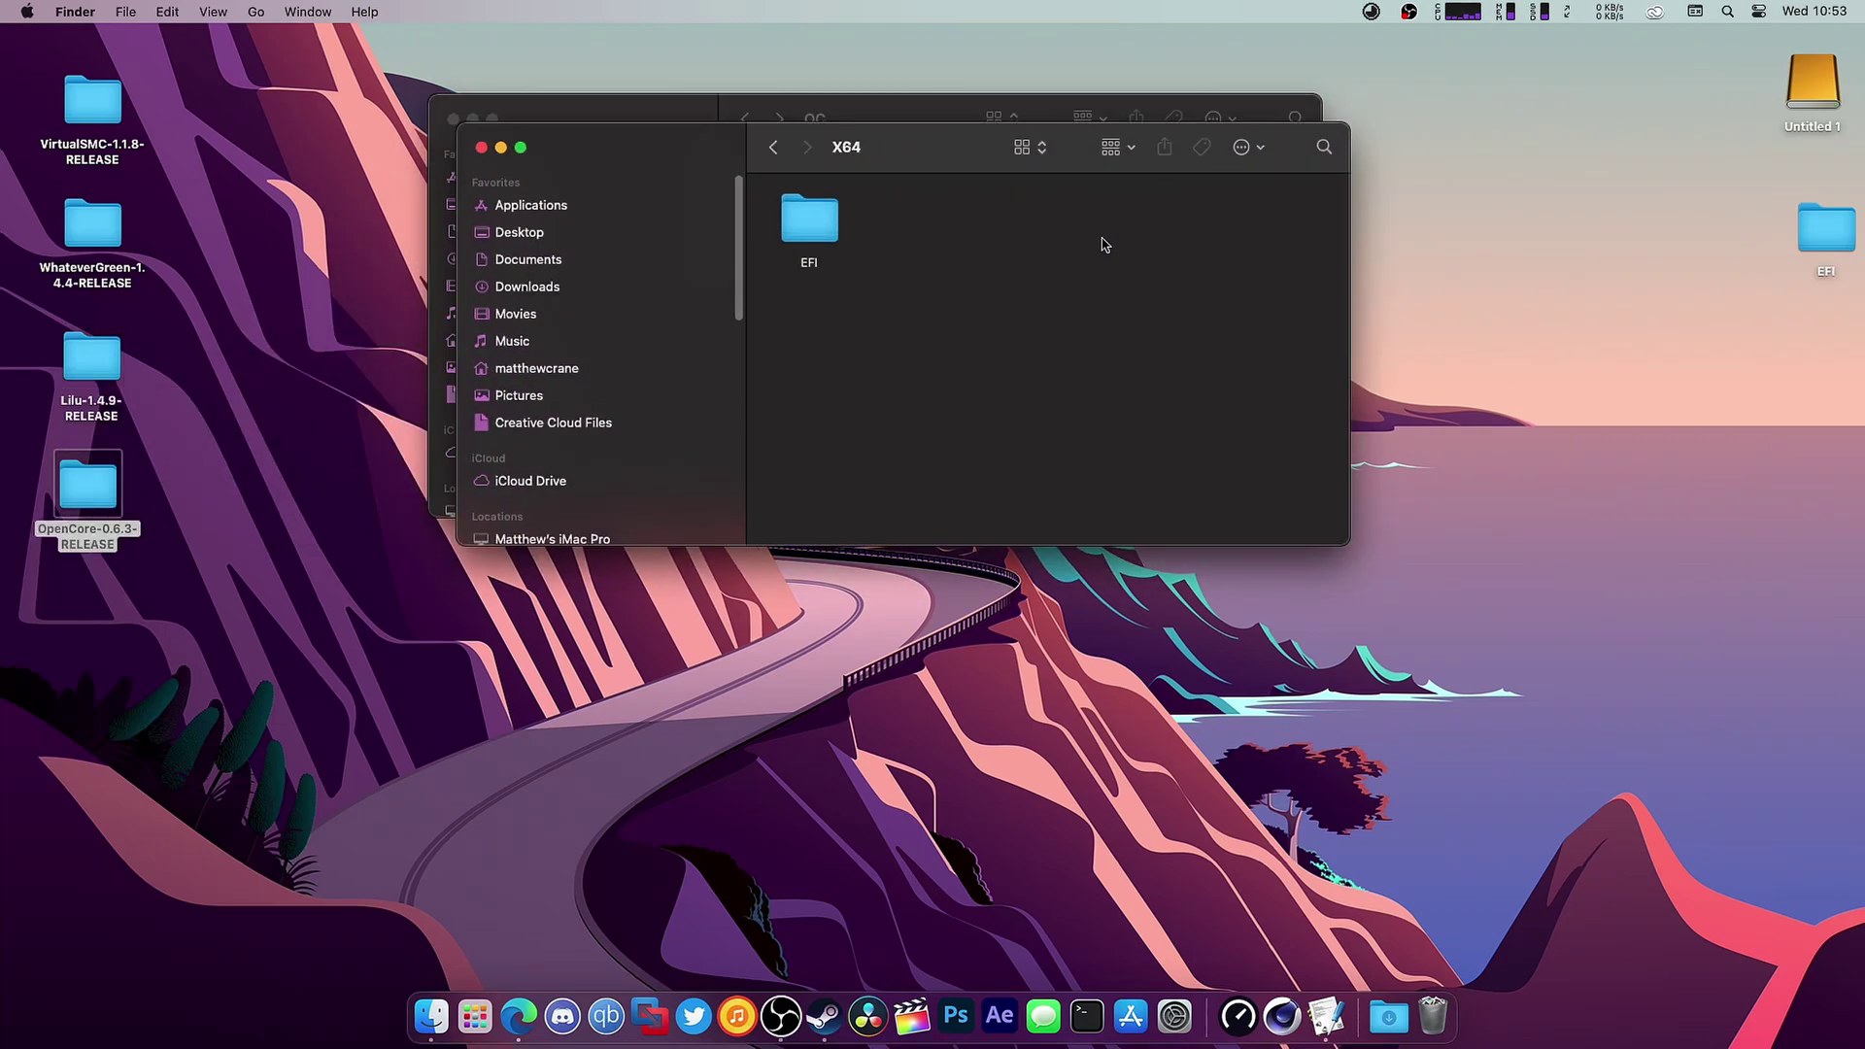
pyautogui.doubleClick(838, 232)
pyautogui.doubleClick(915, 219)
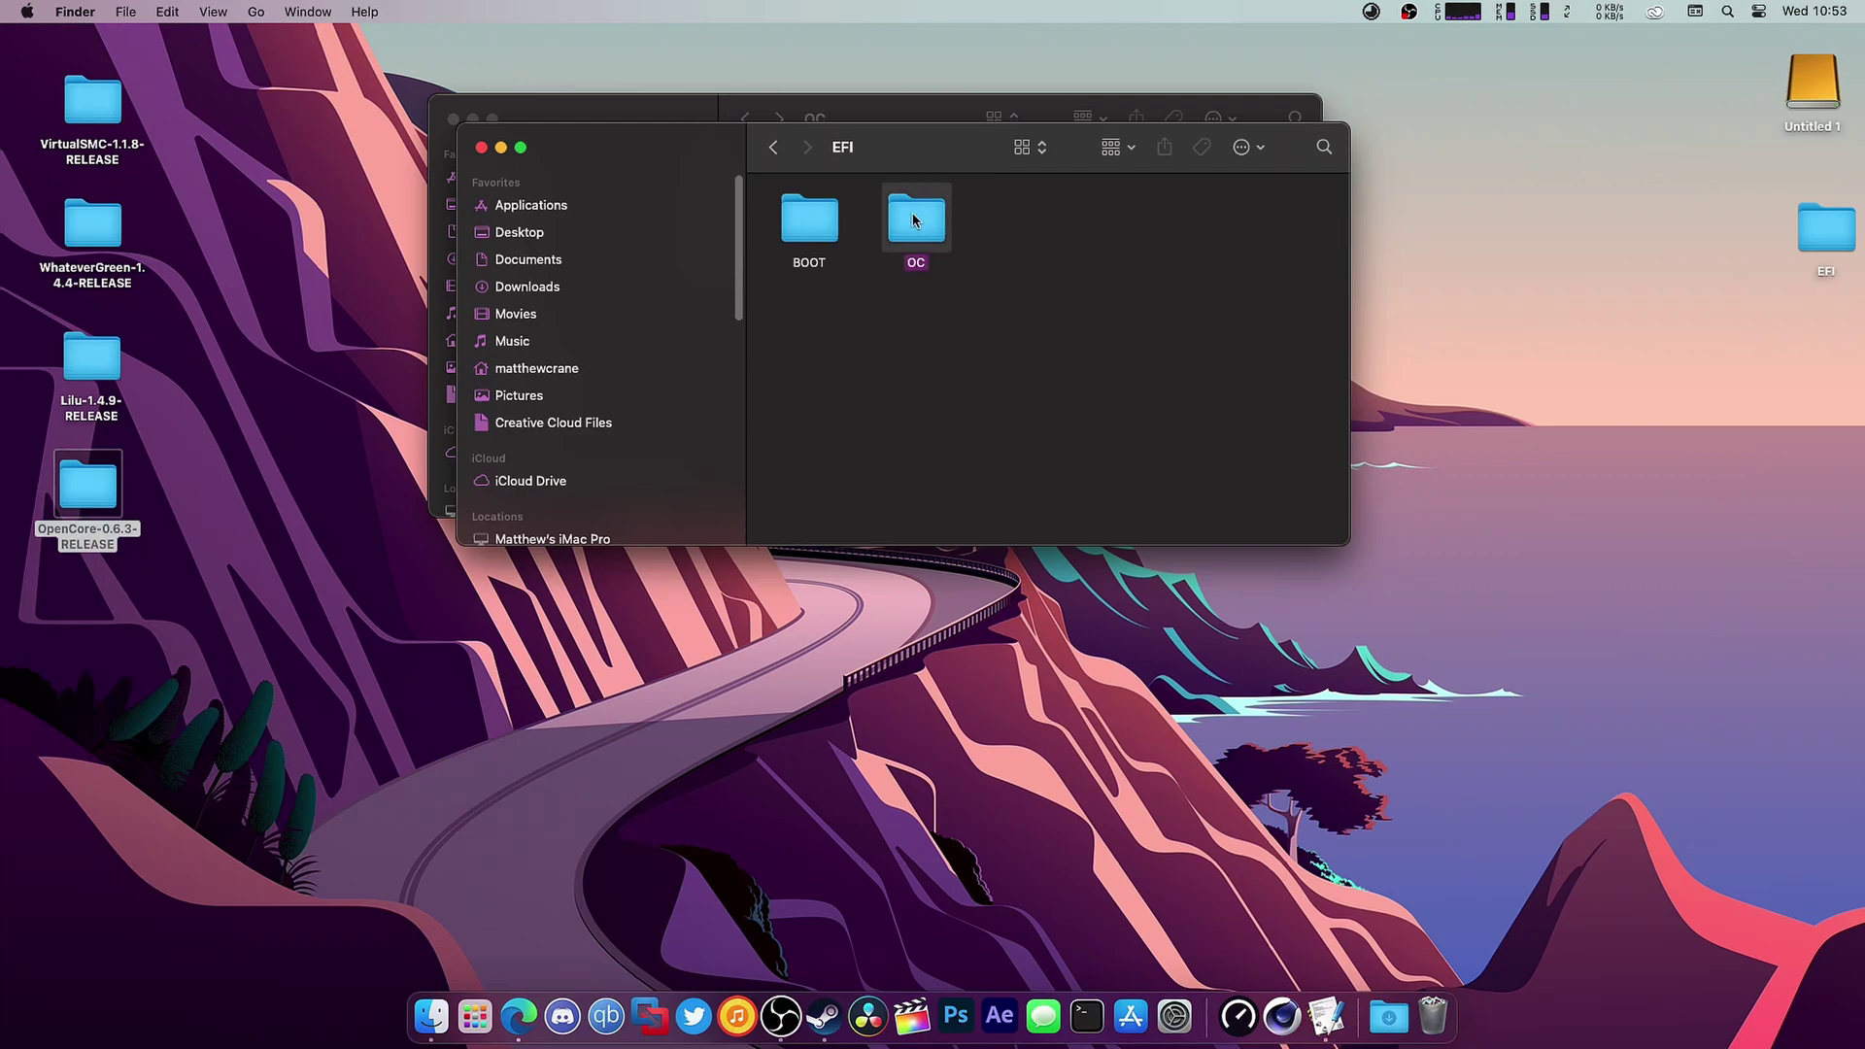
pyautogui.moveTo(916, 137); pyautogui.dragTo(854, 533)
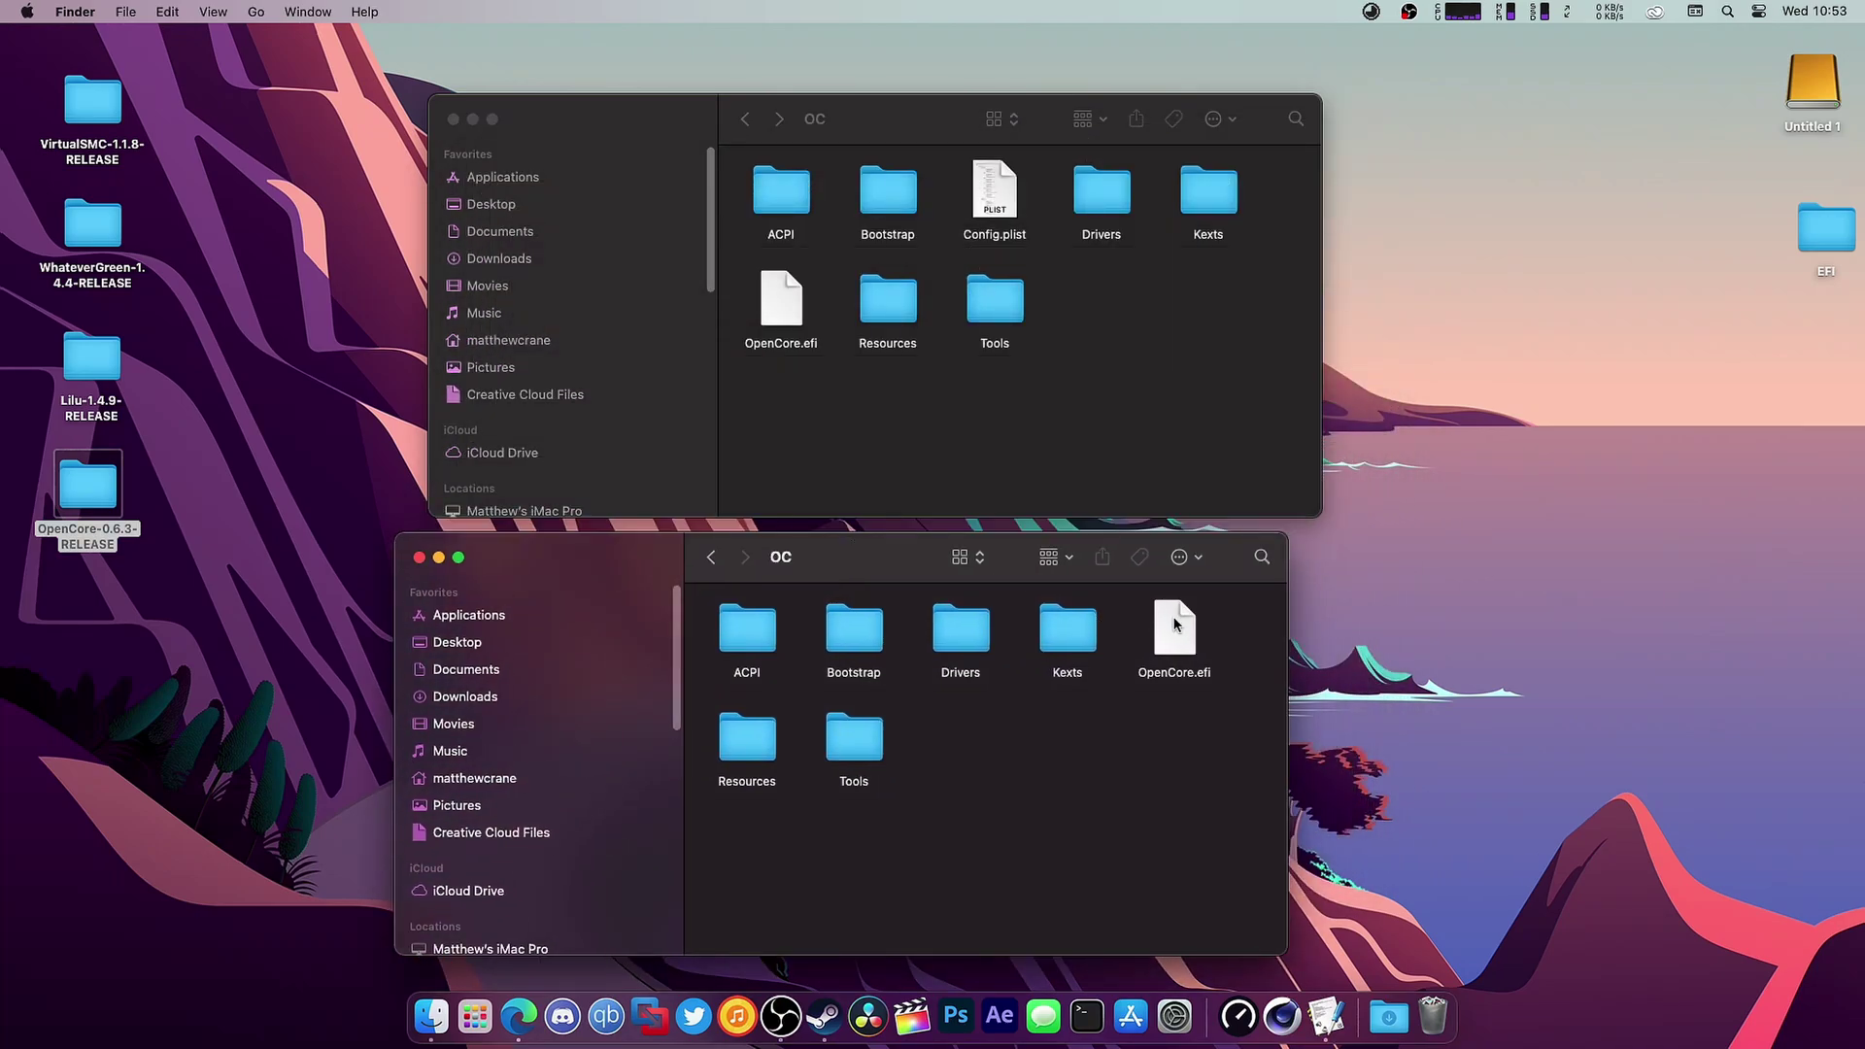
pyautogui.moveTo(1175, 632); pyautogui.dragTo(1198, 323)
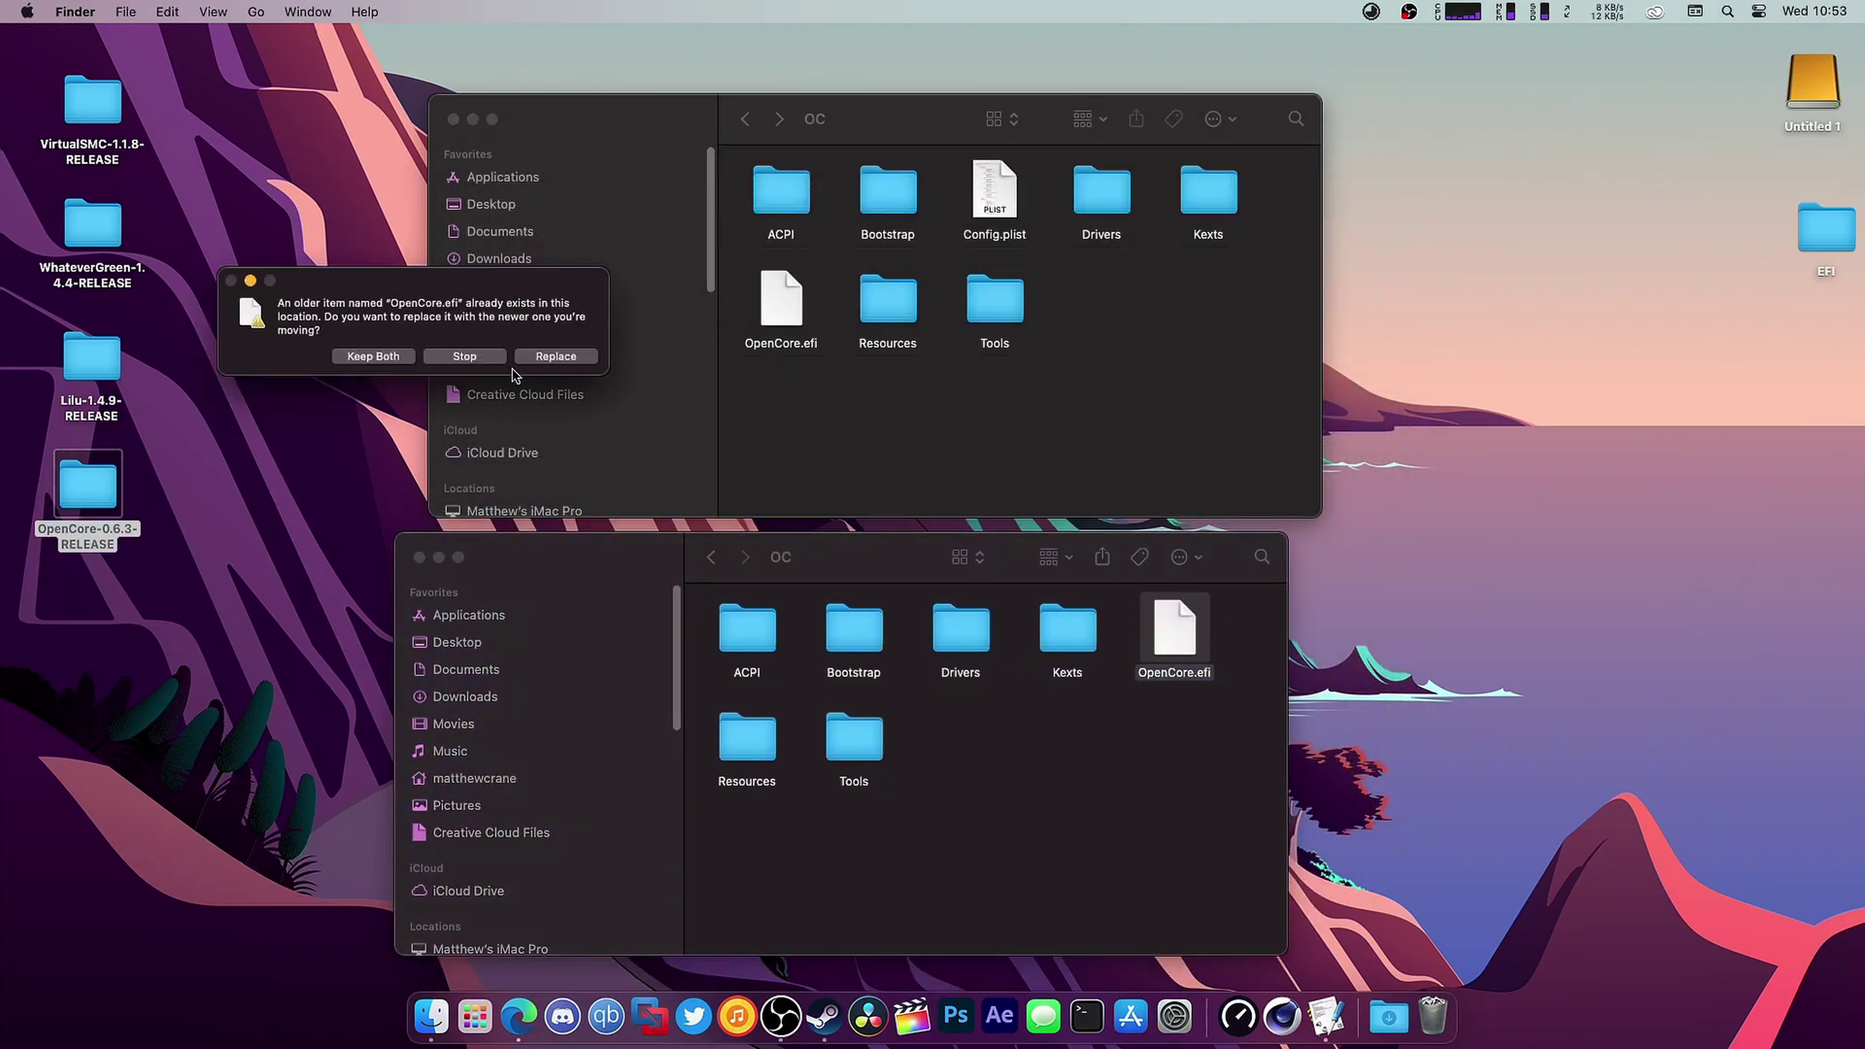
pyautogui.click(579, 357)
# - Replace BOOTx64.efi in the desktop EFI's BOOT folder with the 0.6.3 version
pyautogui.click(746, 119)
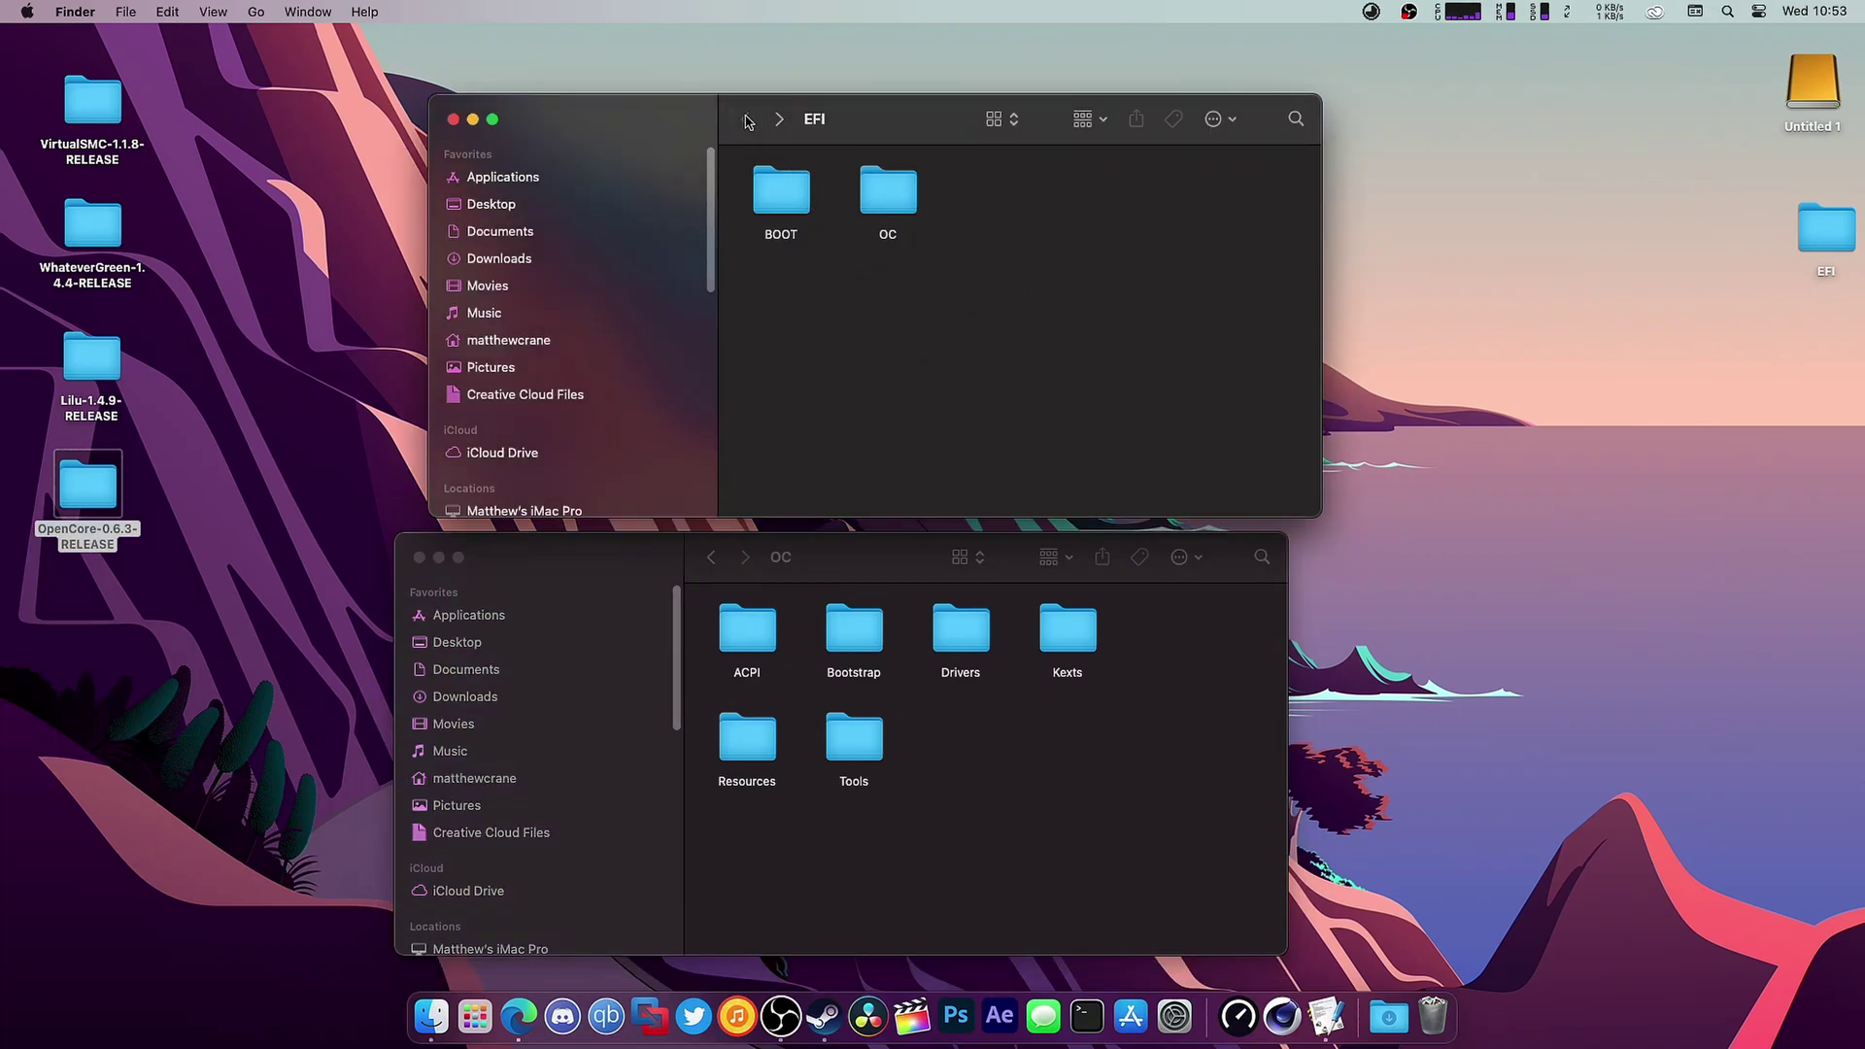
pyautogui.doubleClick(780, 218)
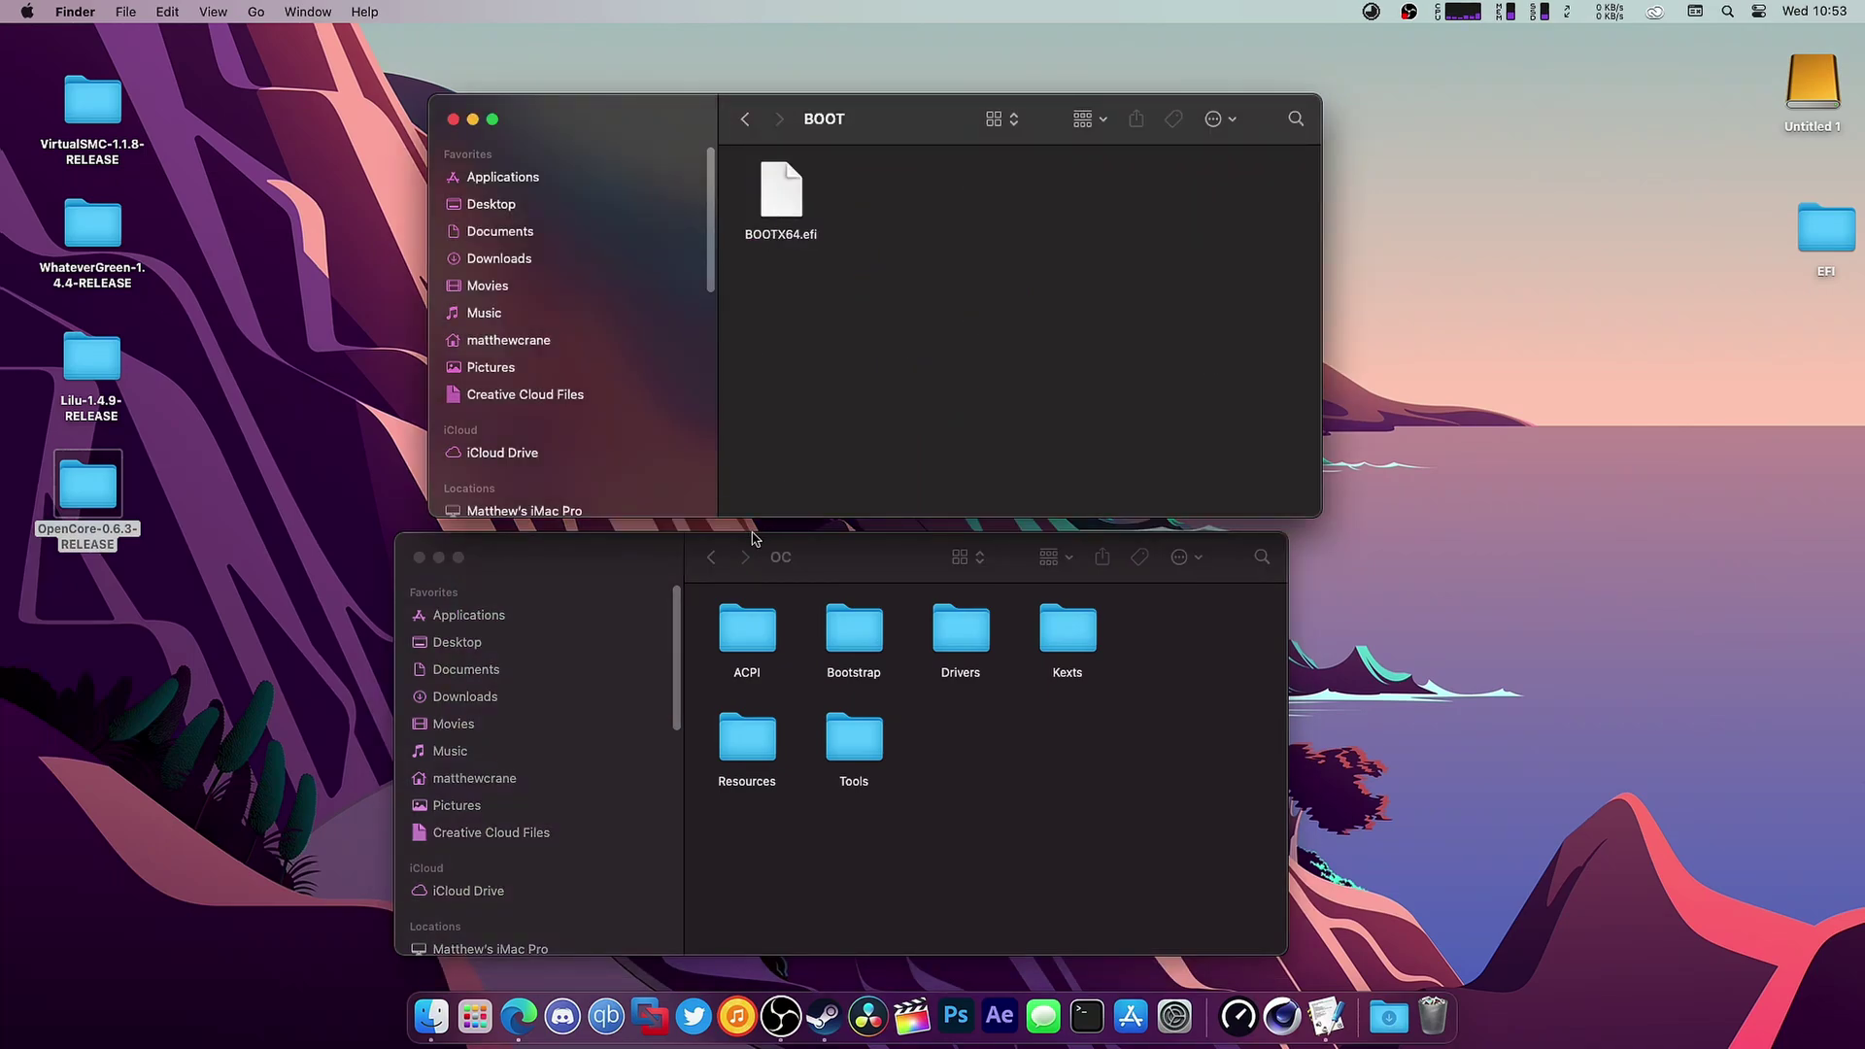
pyautogui.click(711, 558)
pyautogui.doubleClick(760, 651)
pyautogui.moveTo(747, 630); pyautogui.dragTo(875, 224)
pyautogui.click(534, 357)
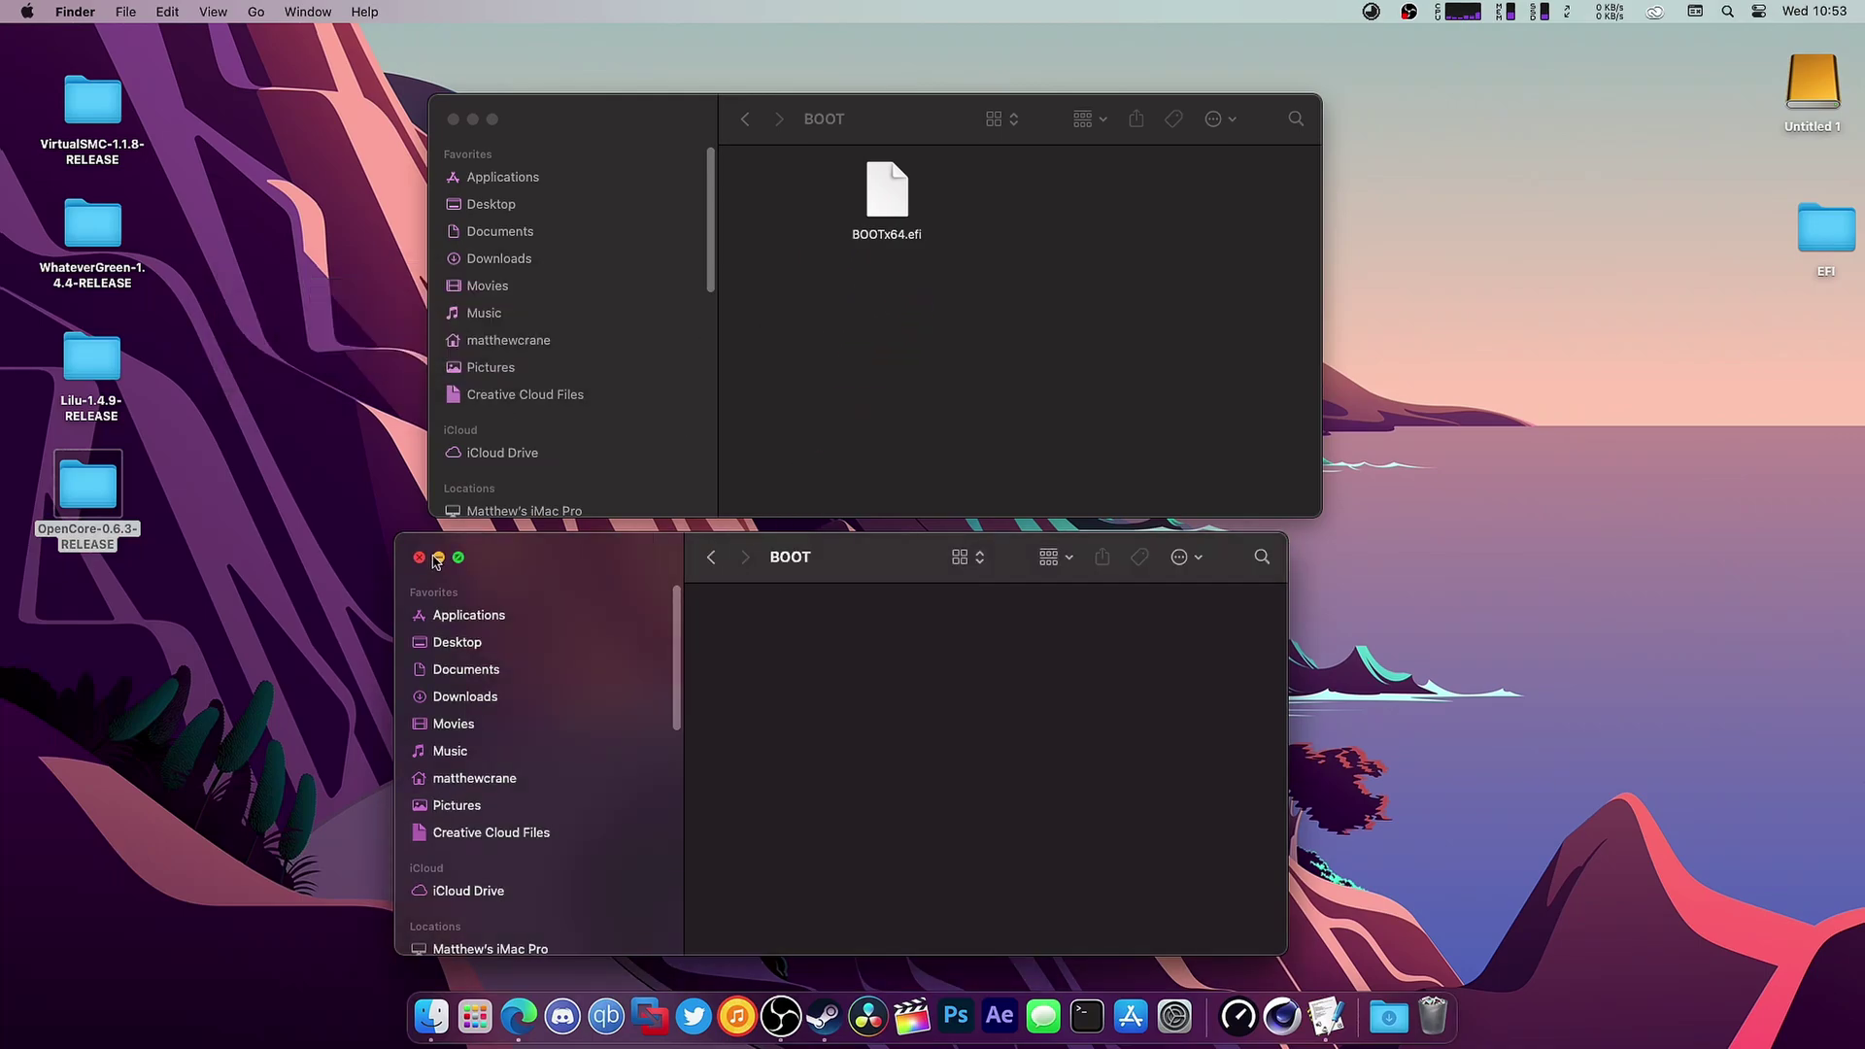
# - Close the remaining folder windows and copy the desktop EFI folder
pyautogui.click(419, 558)
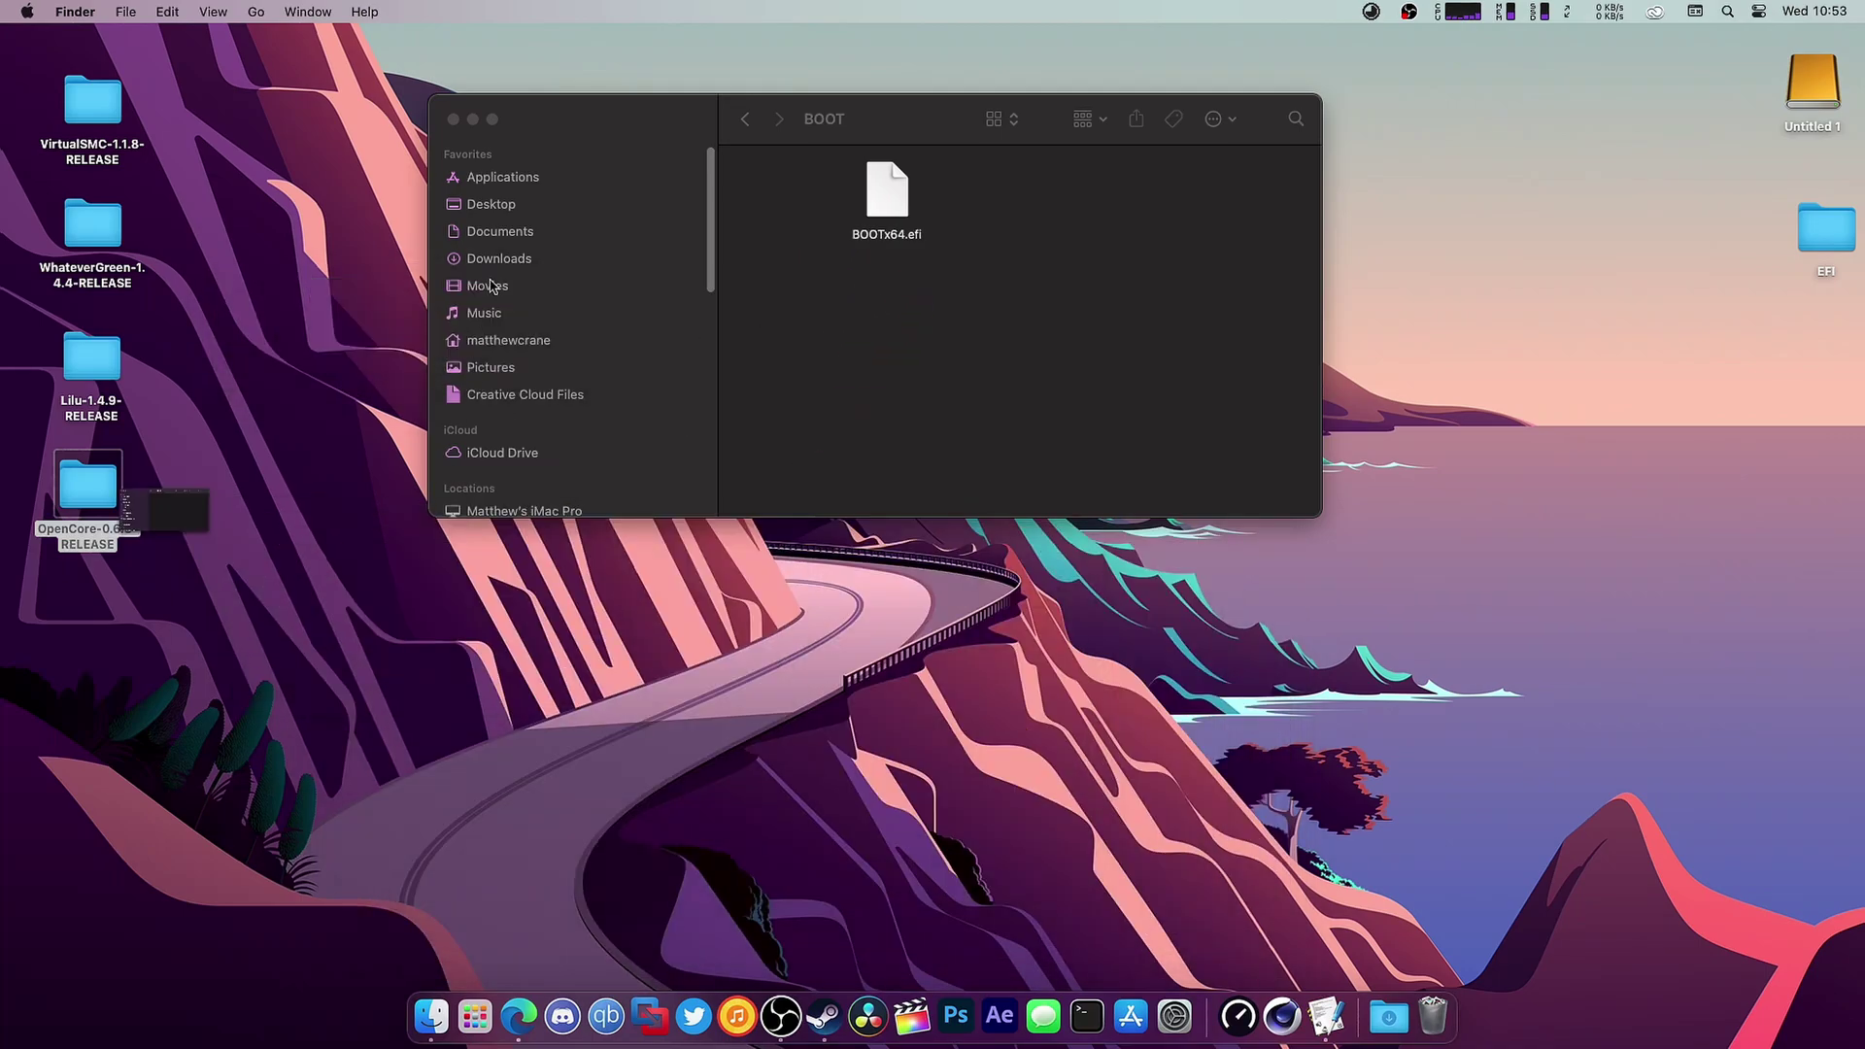
pyautogui.click(453, 118)
pyautogui.rightClick(1834, 234)
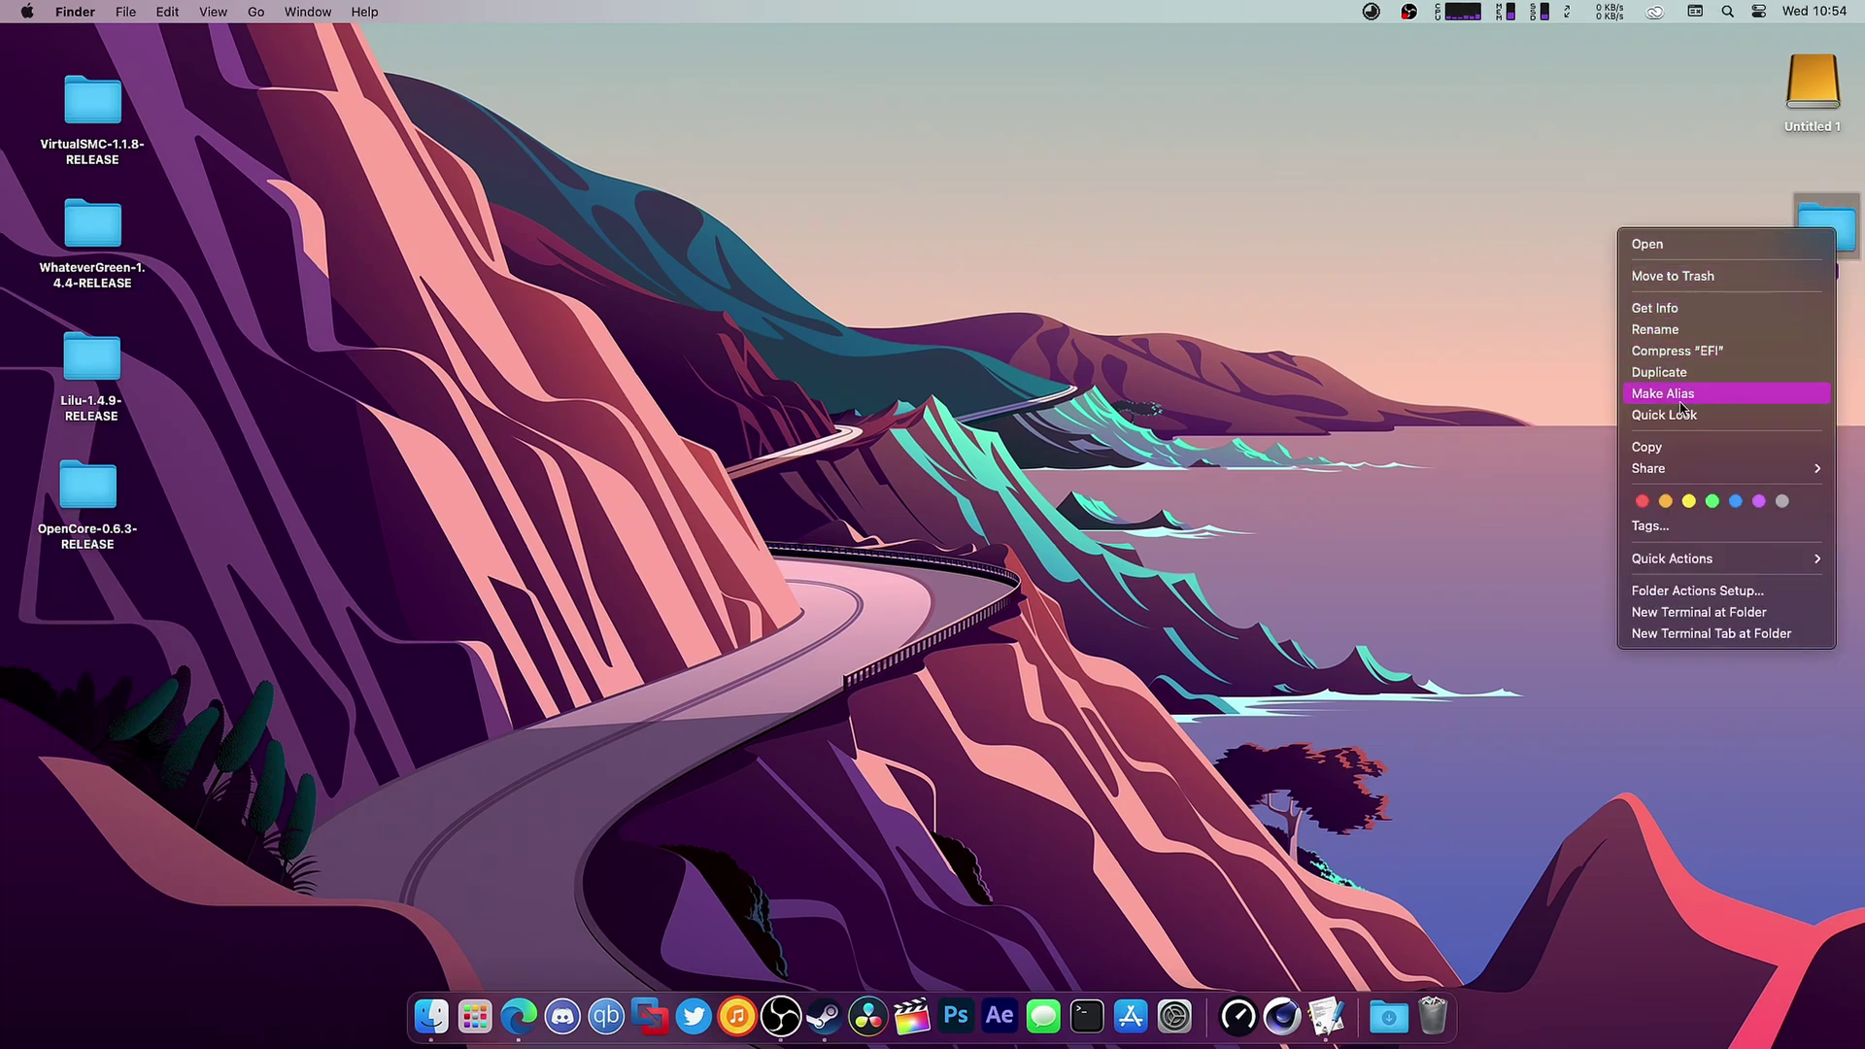
pyautogui.click(1667, 453)
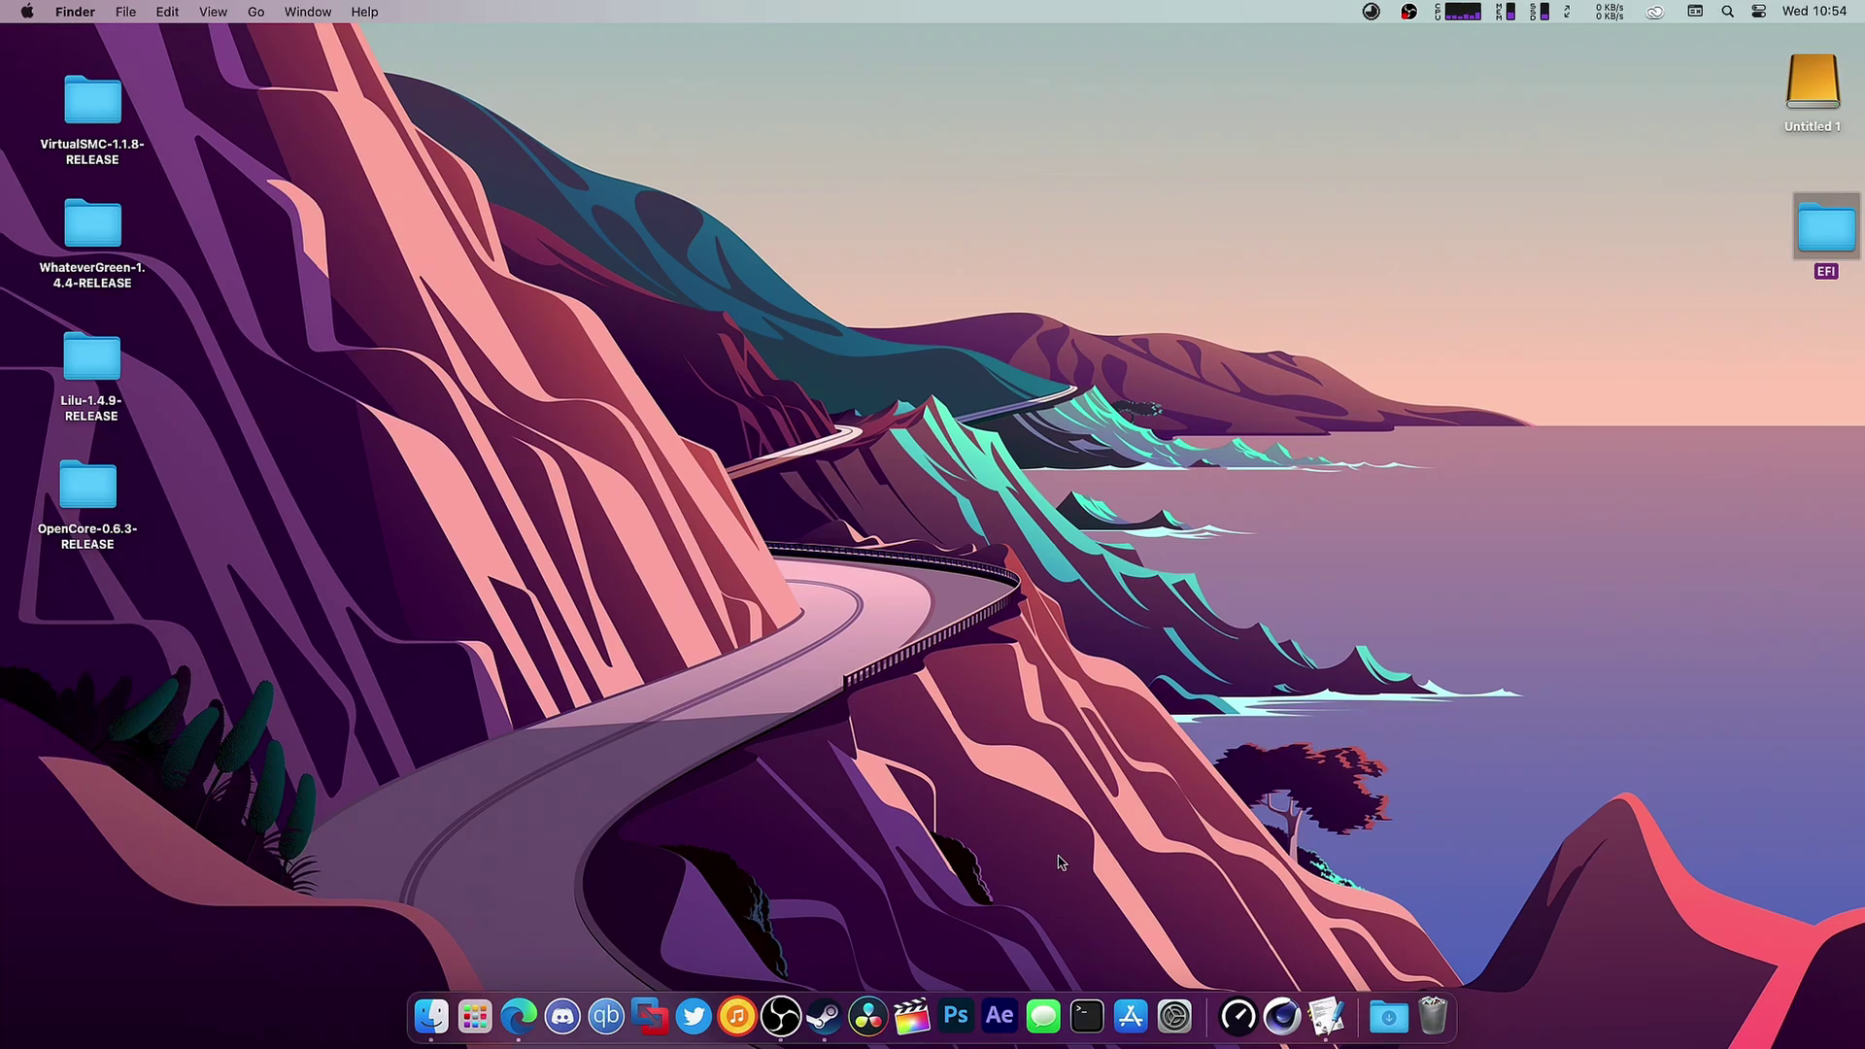
# - Launch Disk Utility from the Launchpad Tools group
pyautogui.click(486, 1034)
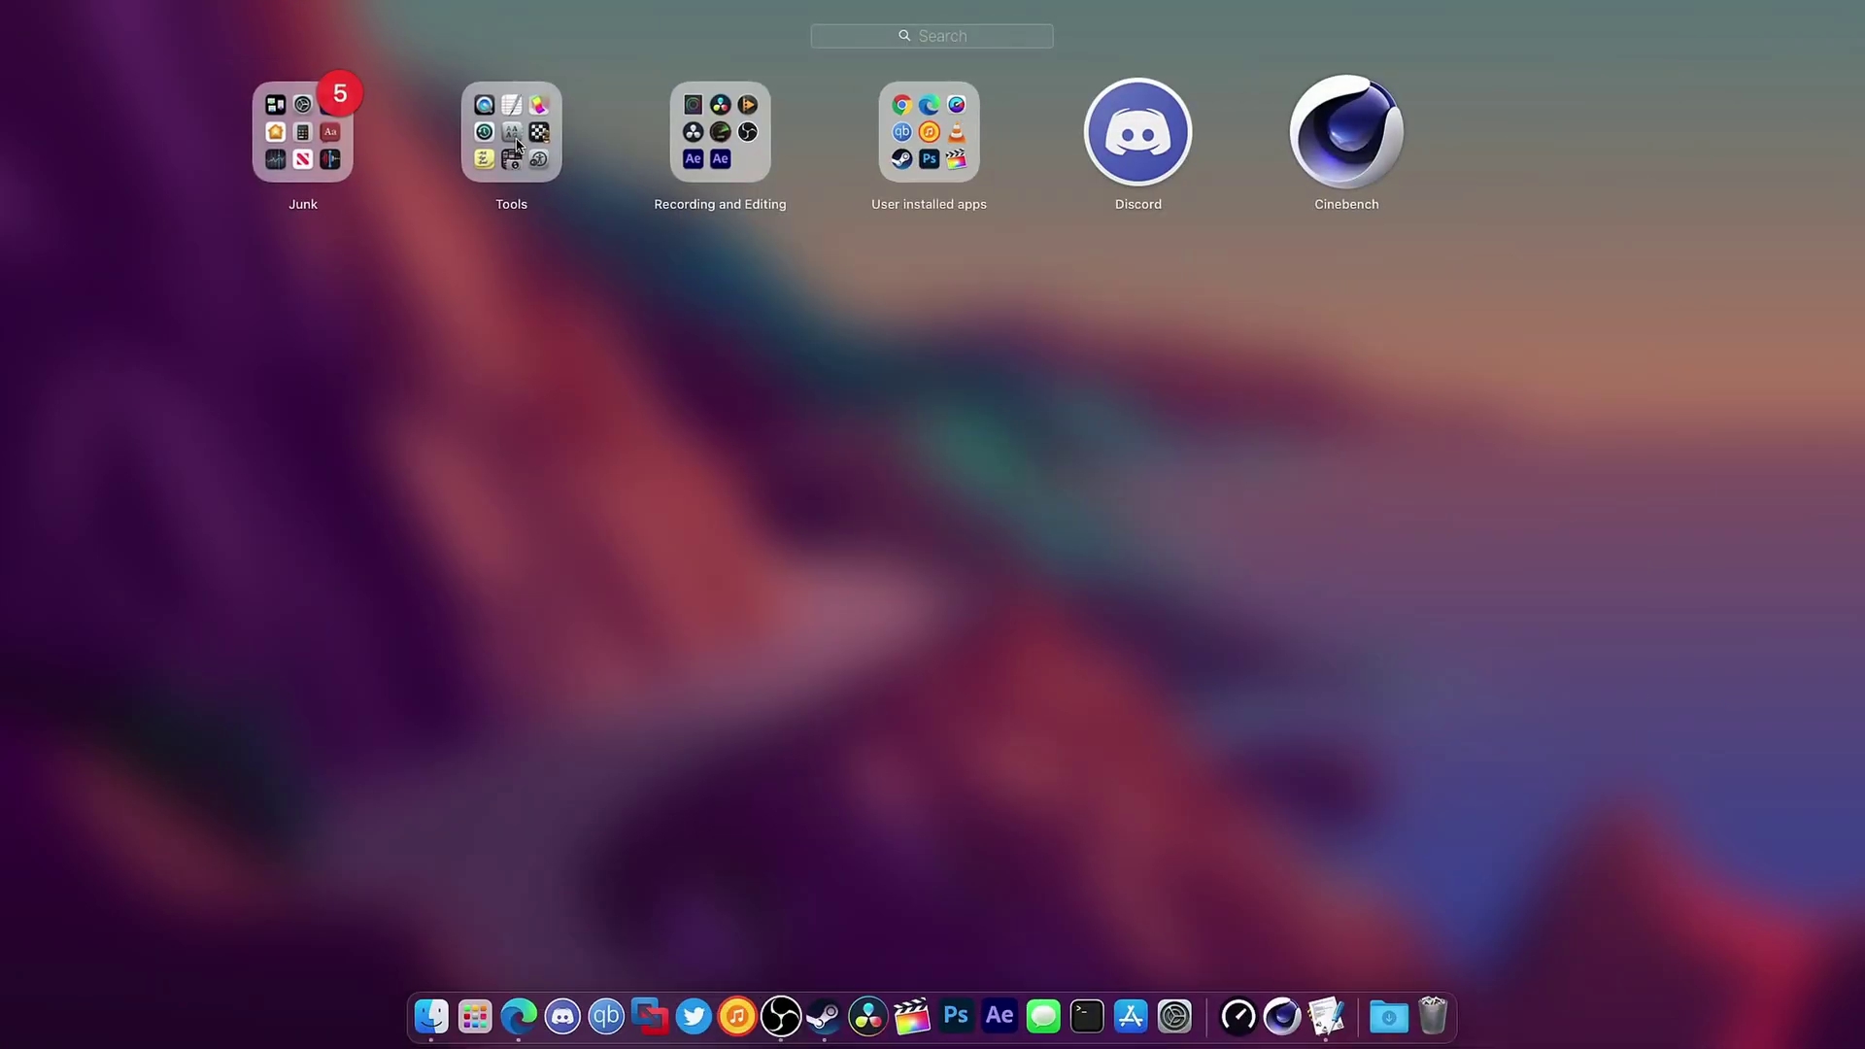
pyautogui.click(512, 136)
pyautogui.click(1137, 610)
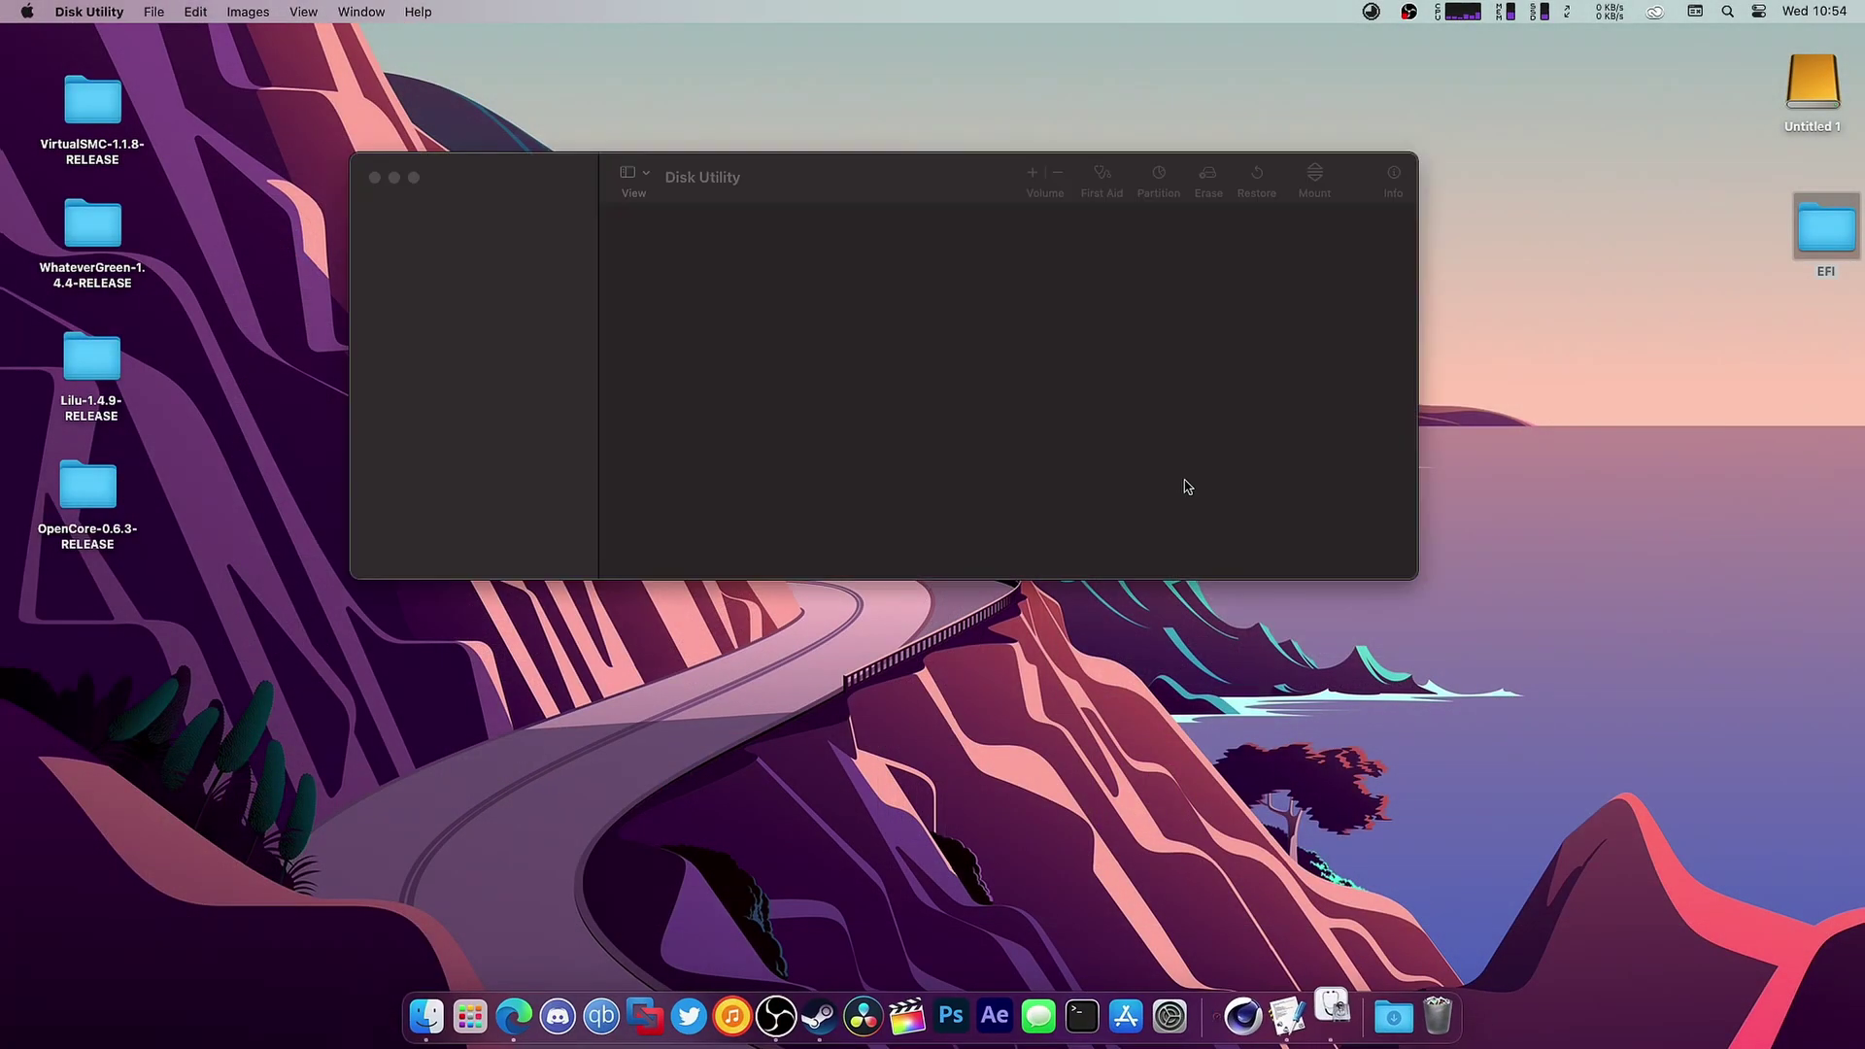
pyautogui.moveTo(845, 174); pyautogui.dragTo(883, 71)
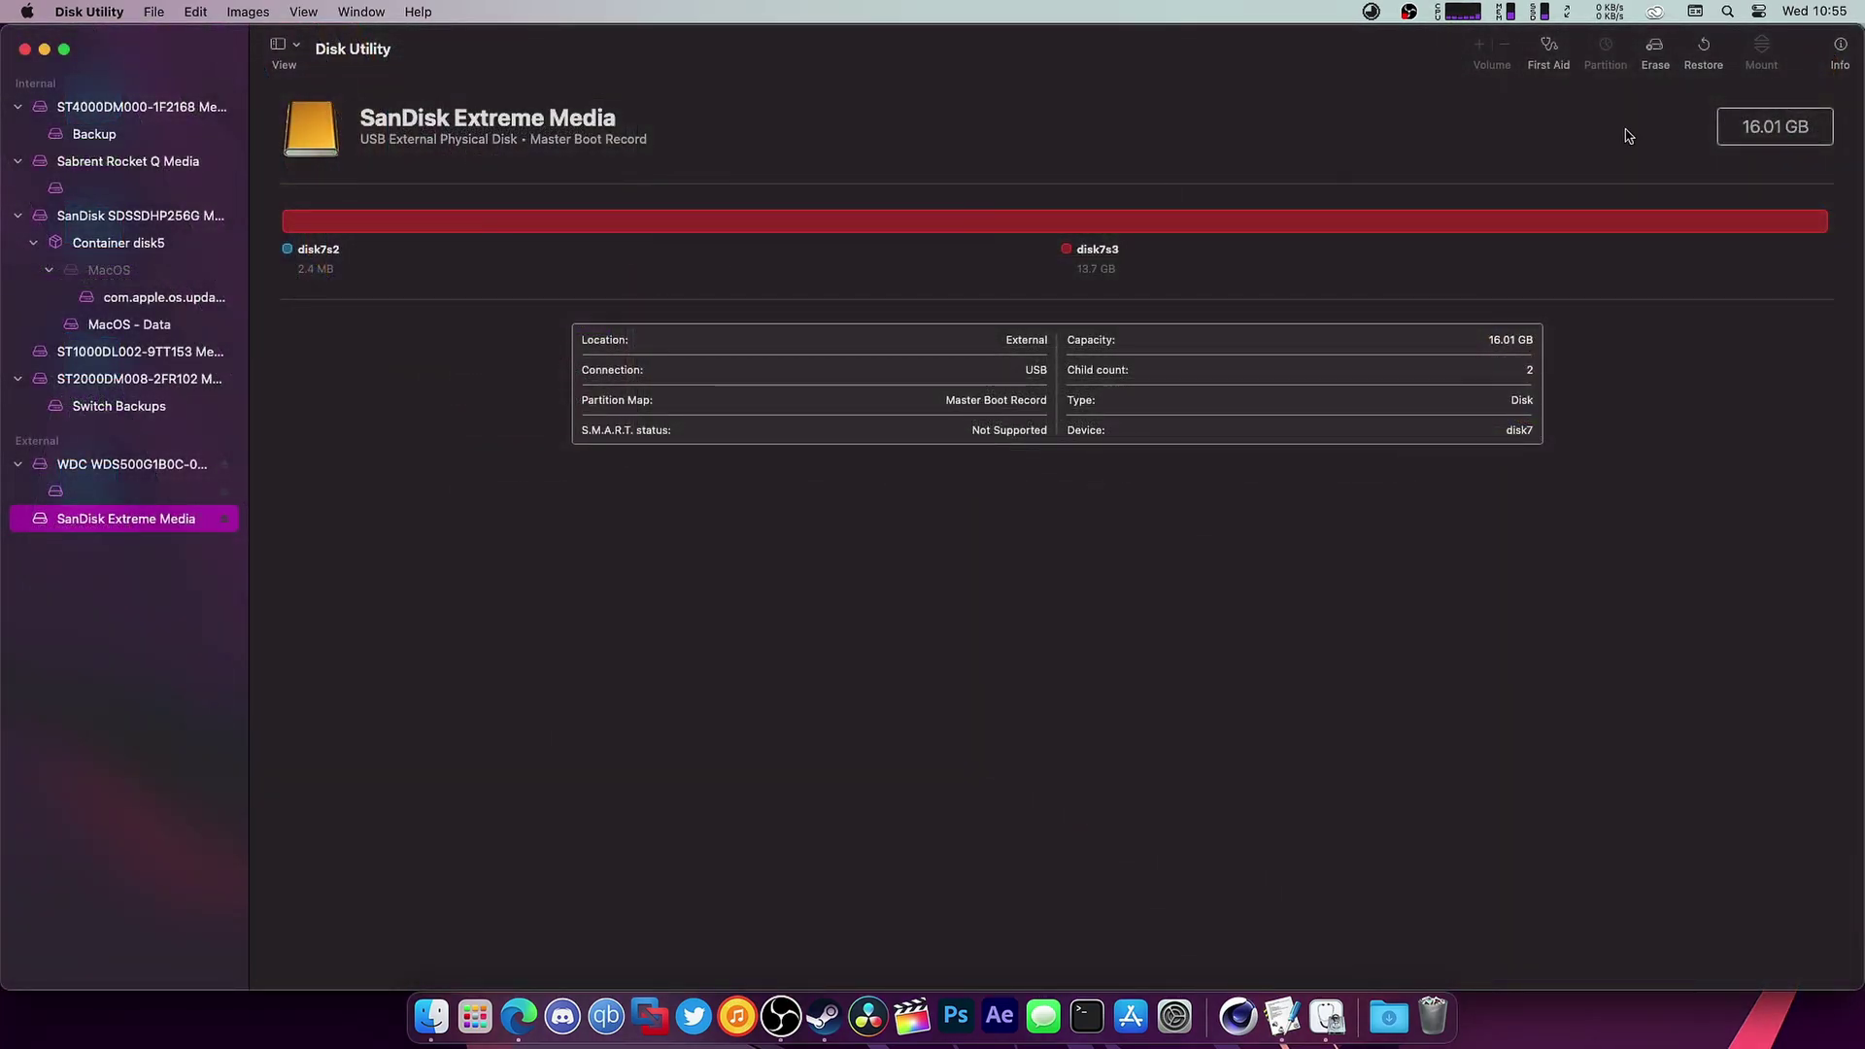
# - Erase SanDisk Extreme Media as 'USB' with GUID Partition Map
pyautogui.click(1656, 48)
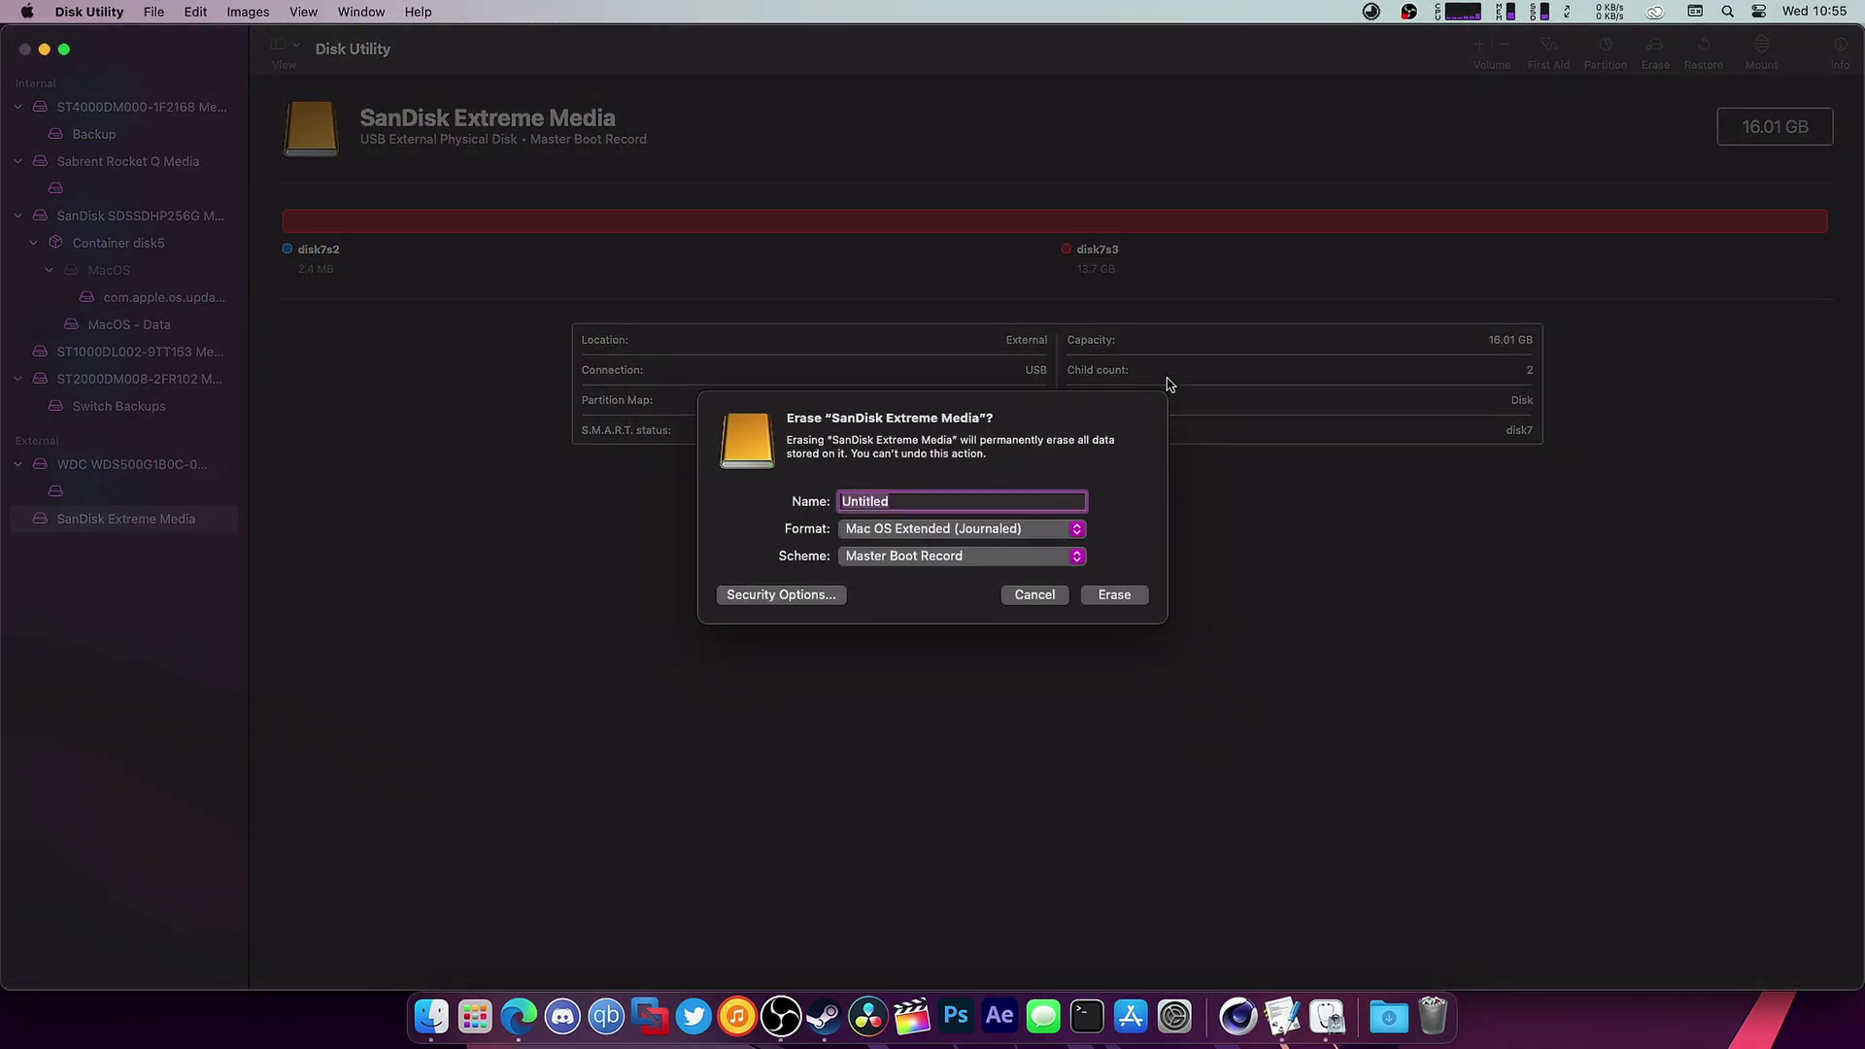
pyautogui.write('USB')
pyautogui.click(946, 558)
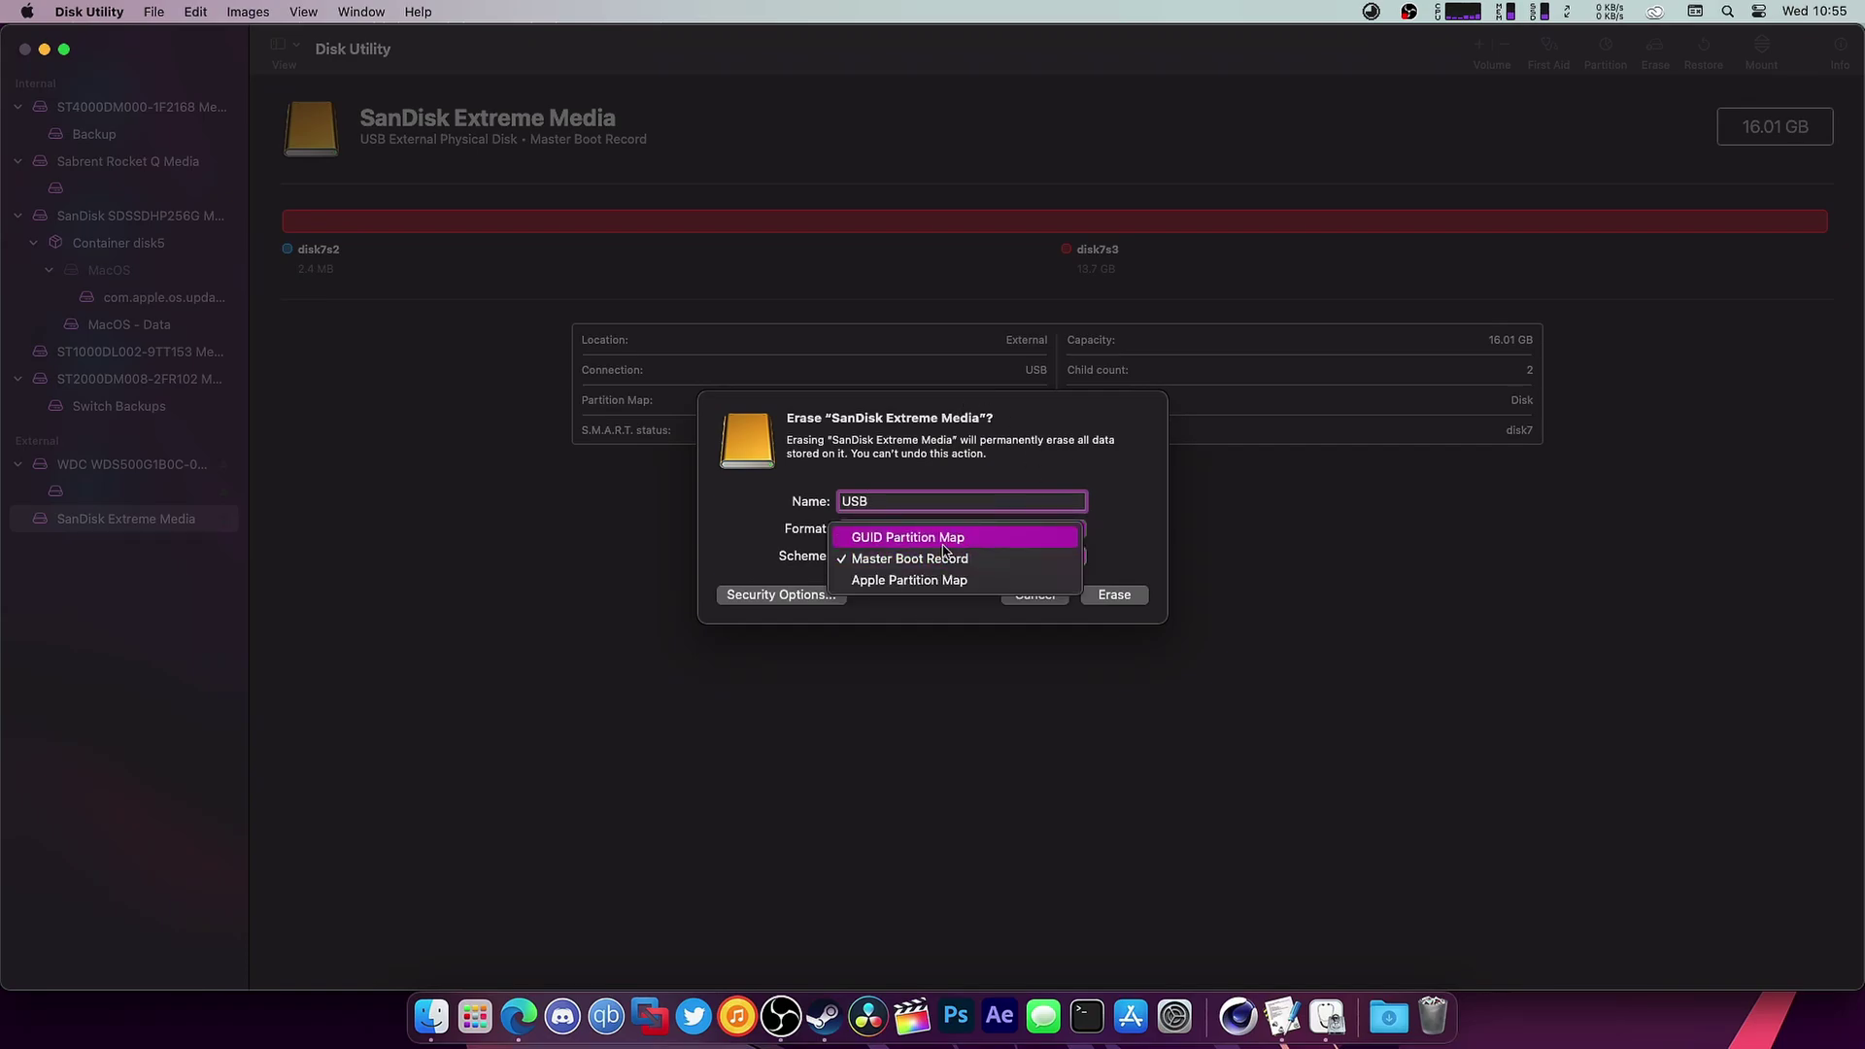
pyautogui.click(943, 540)
pyautogui.click(1117, 594)
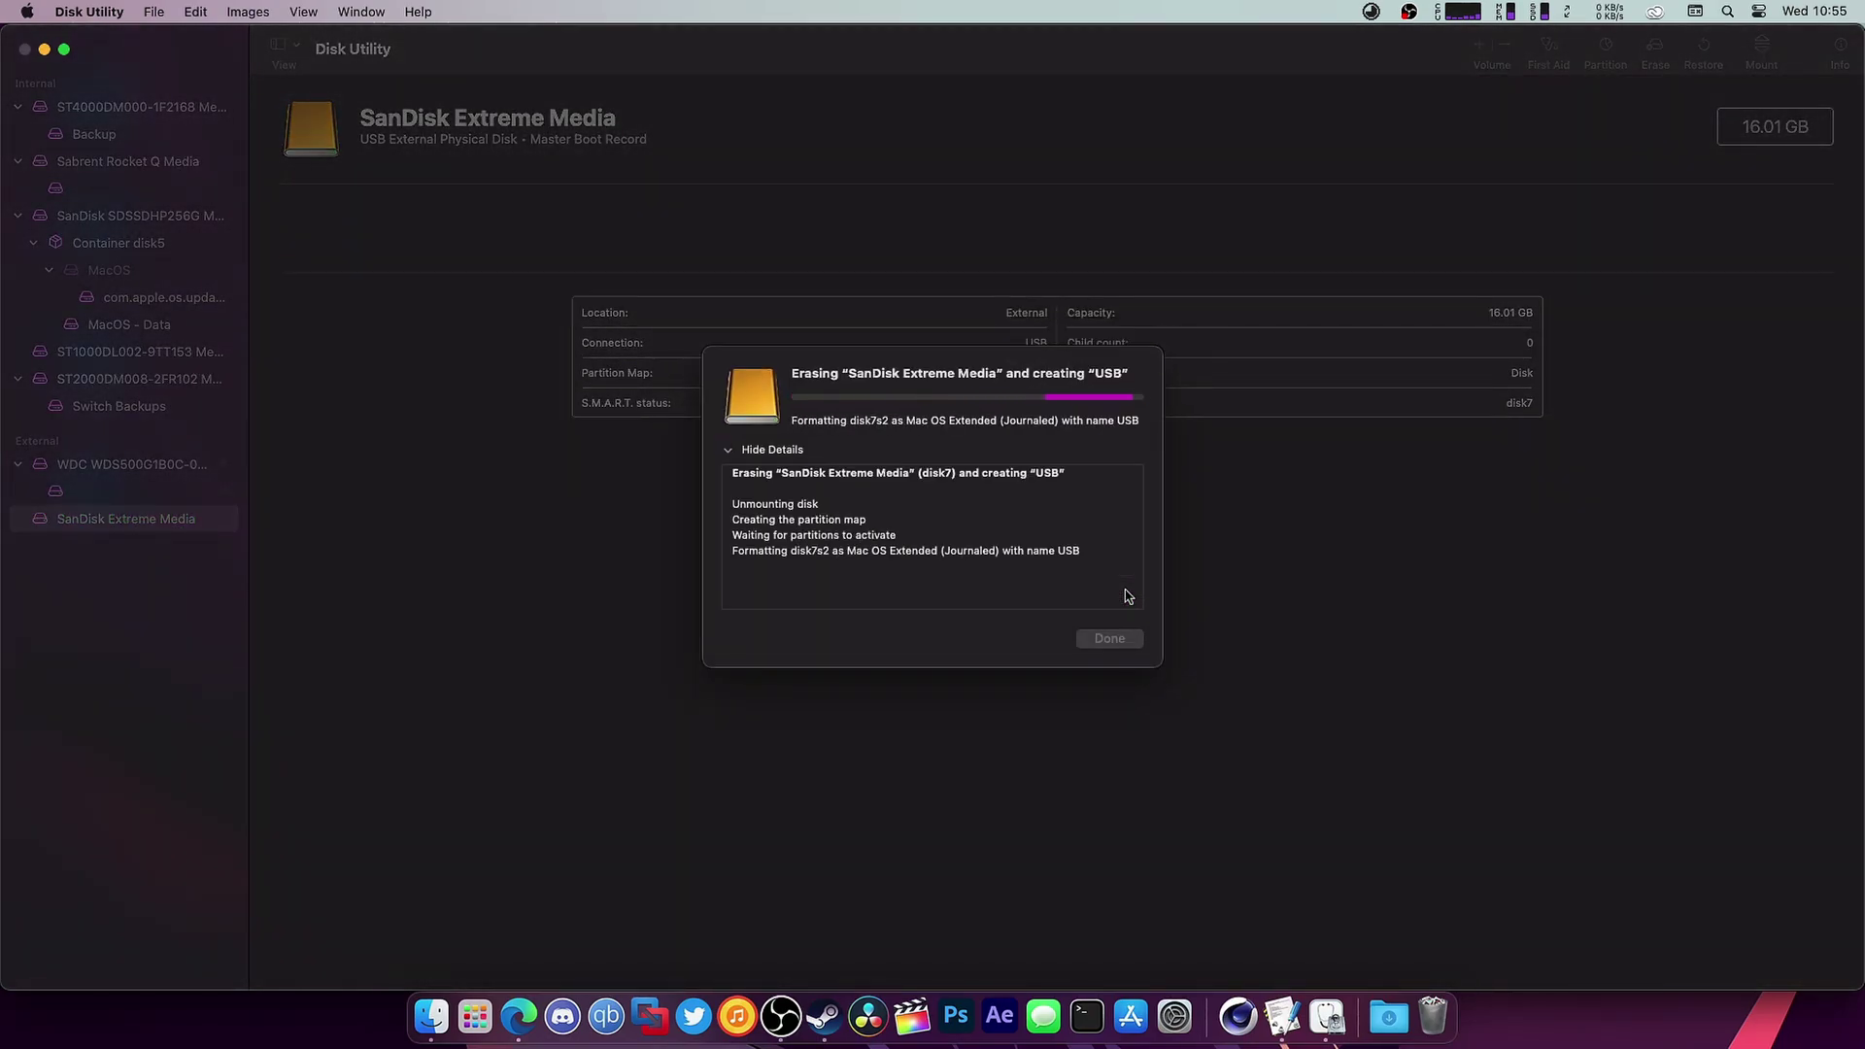
pyautogui.click(1108, 640)
pyautogui.click(212, 549)
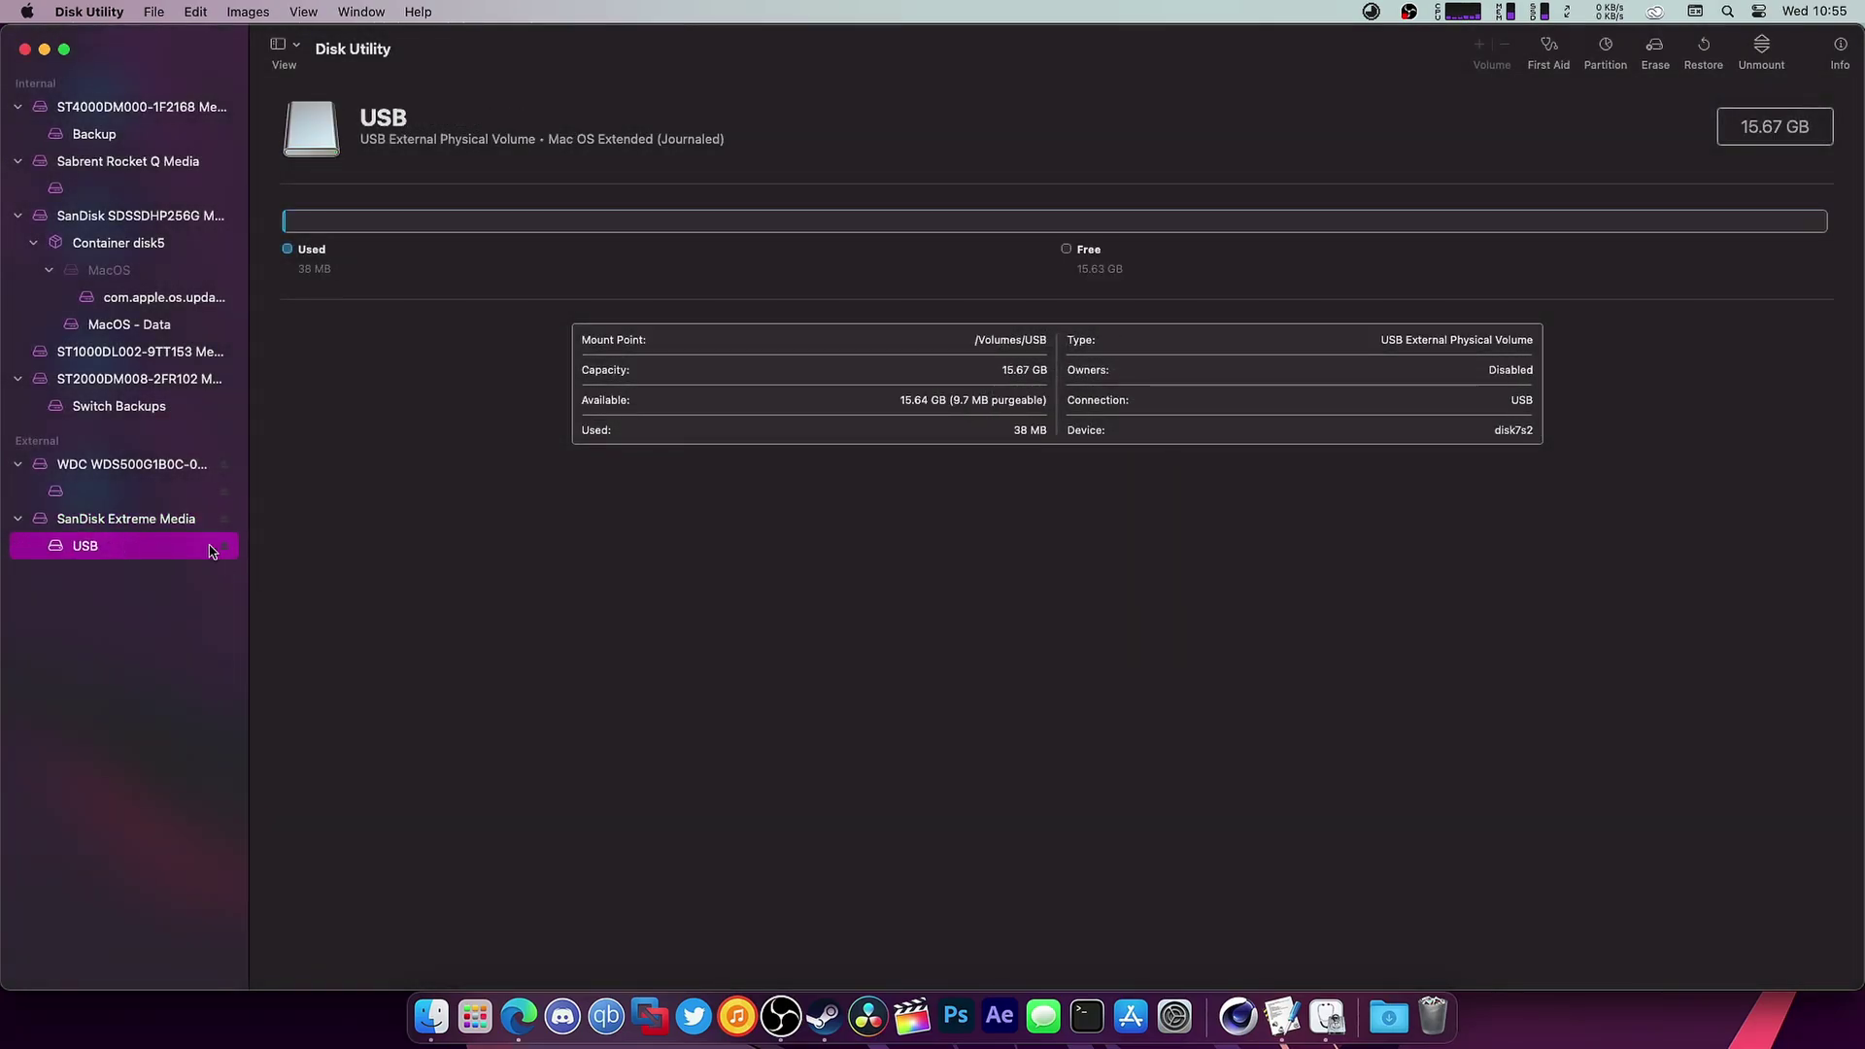
# - Mount the SanDisk Extreme's EFI partition via EFI Agent, entering the admin password, and open it
pyautogui.click(24, 49)
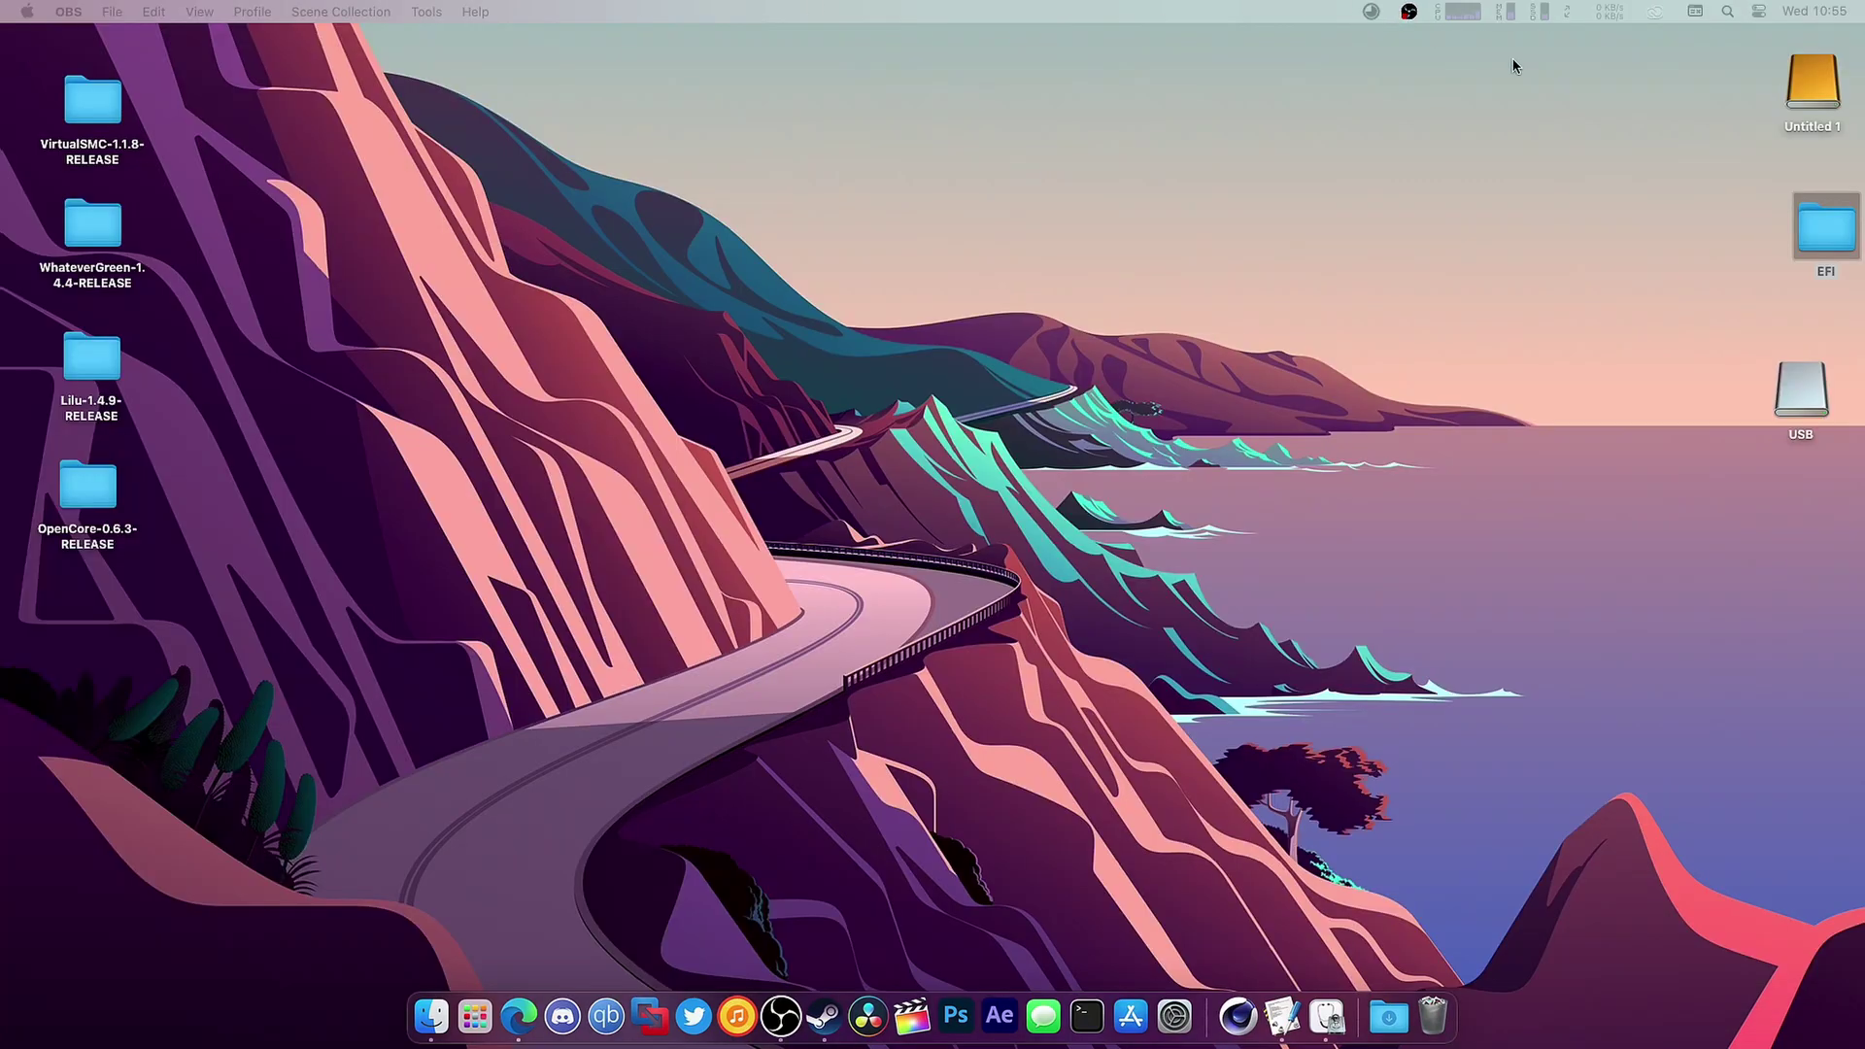
pyautogui.click(1371, 12)
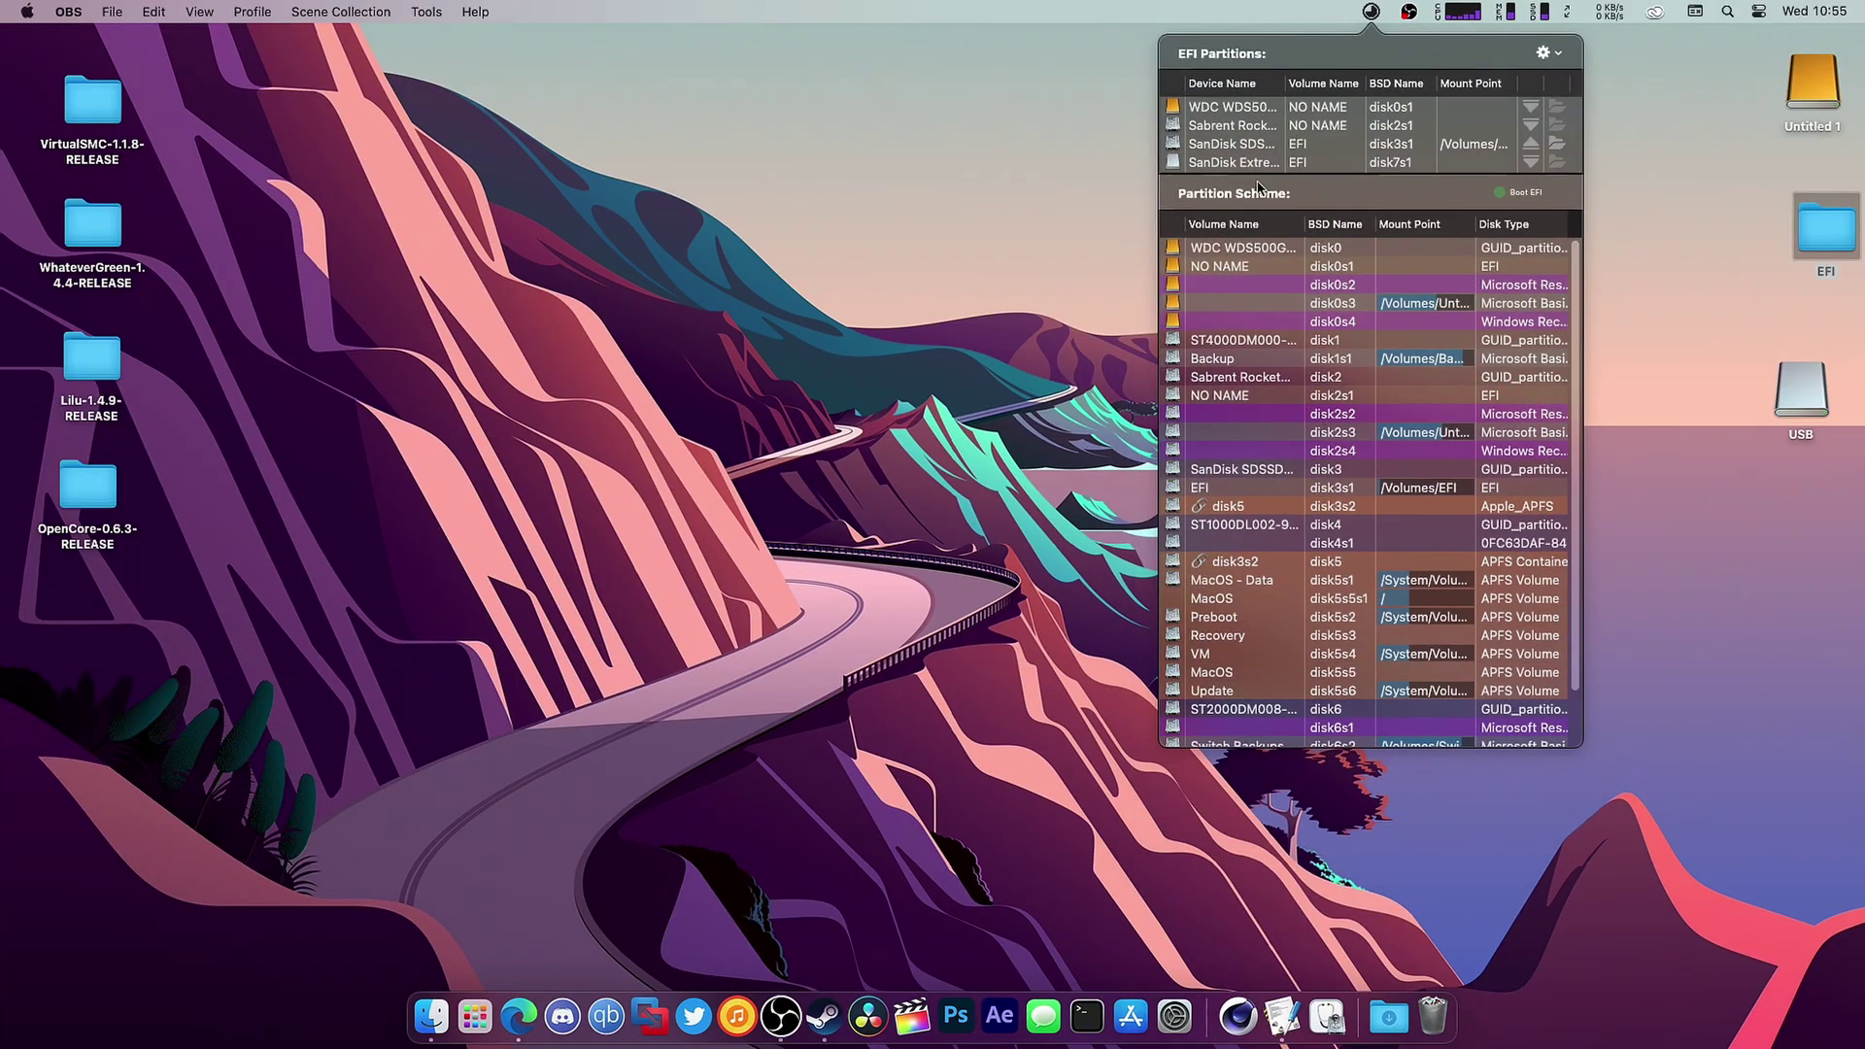
pyautogui.click(1531, 161)
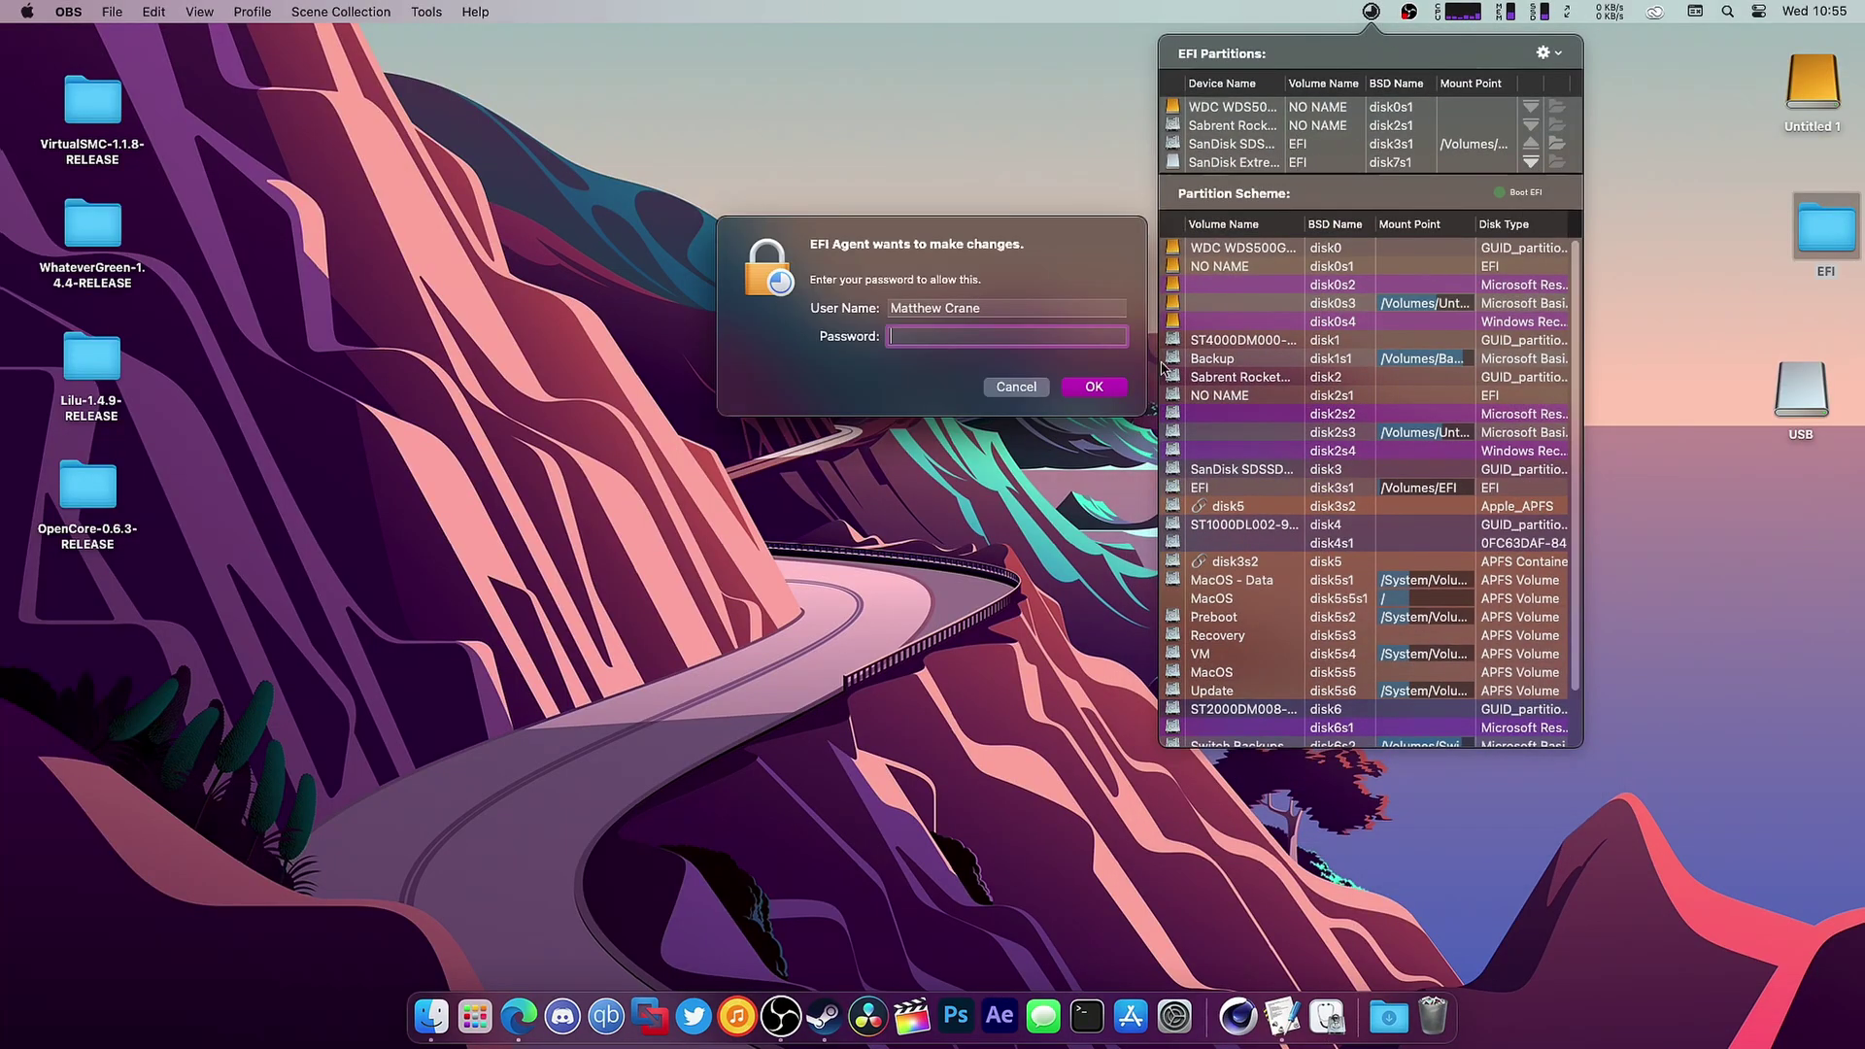
pyautogui.write('•••••')
pyautogui.press('Return')
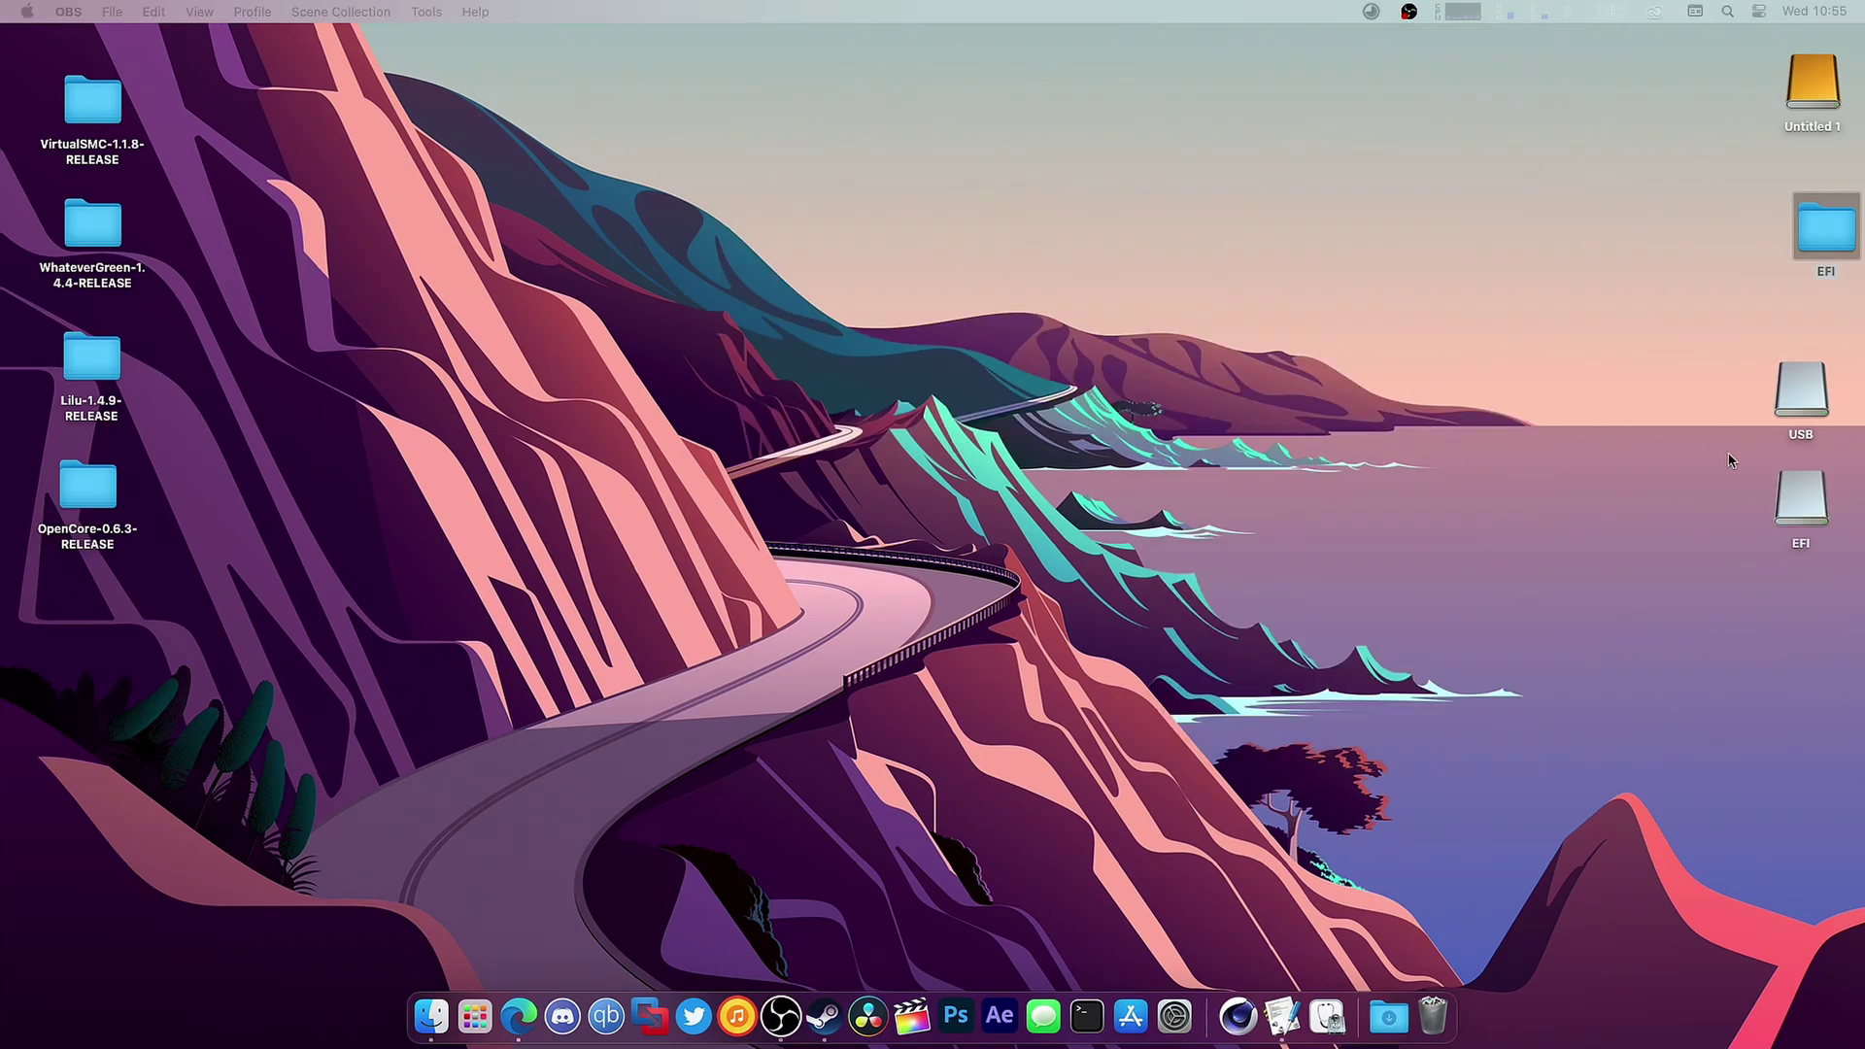
pyautogui.doubleClick(1782, 482)
# - Copy the desktop EFI folder onto the mounted USB EFI partition
pyautogui.moveTo(1819, 237); pyautogui.dragTo(848, 338)
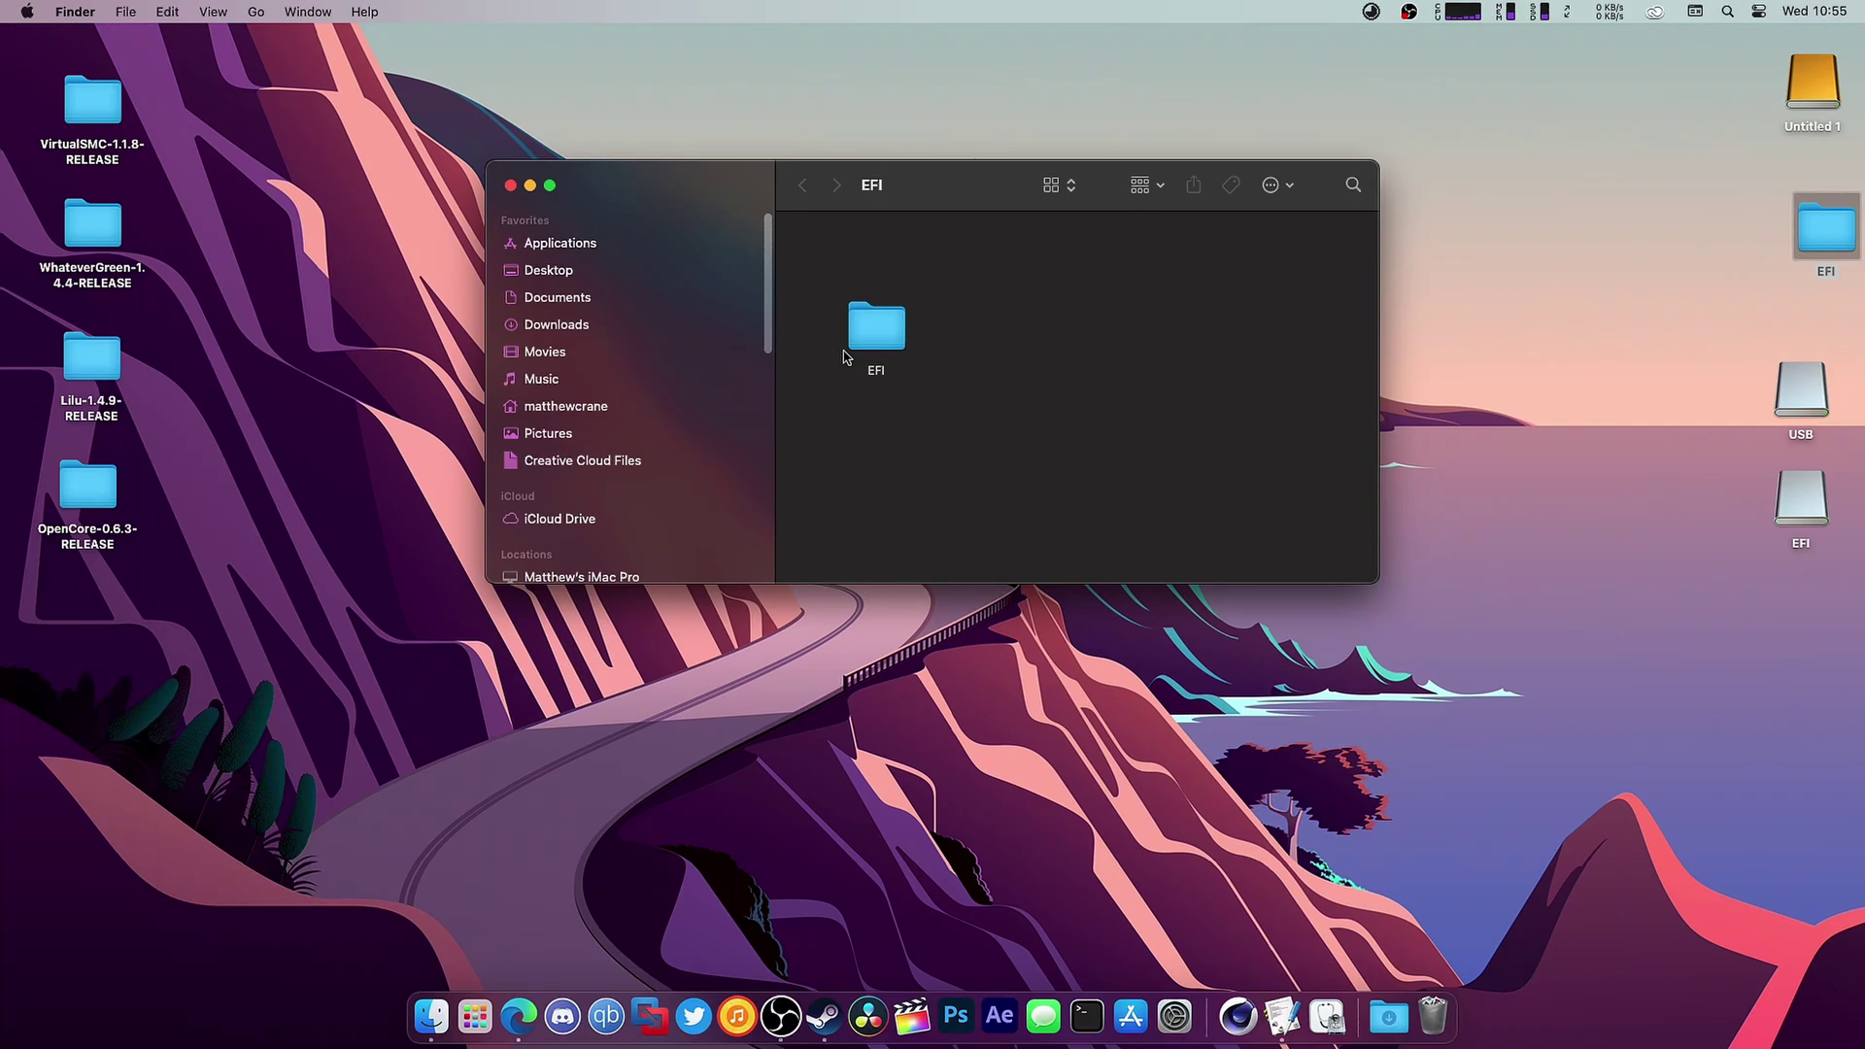
pyautogui.moveTo(716, 193); pyautogui.dragTo(700, 156)
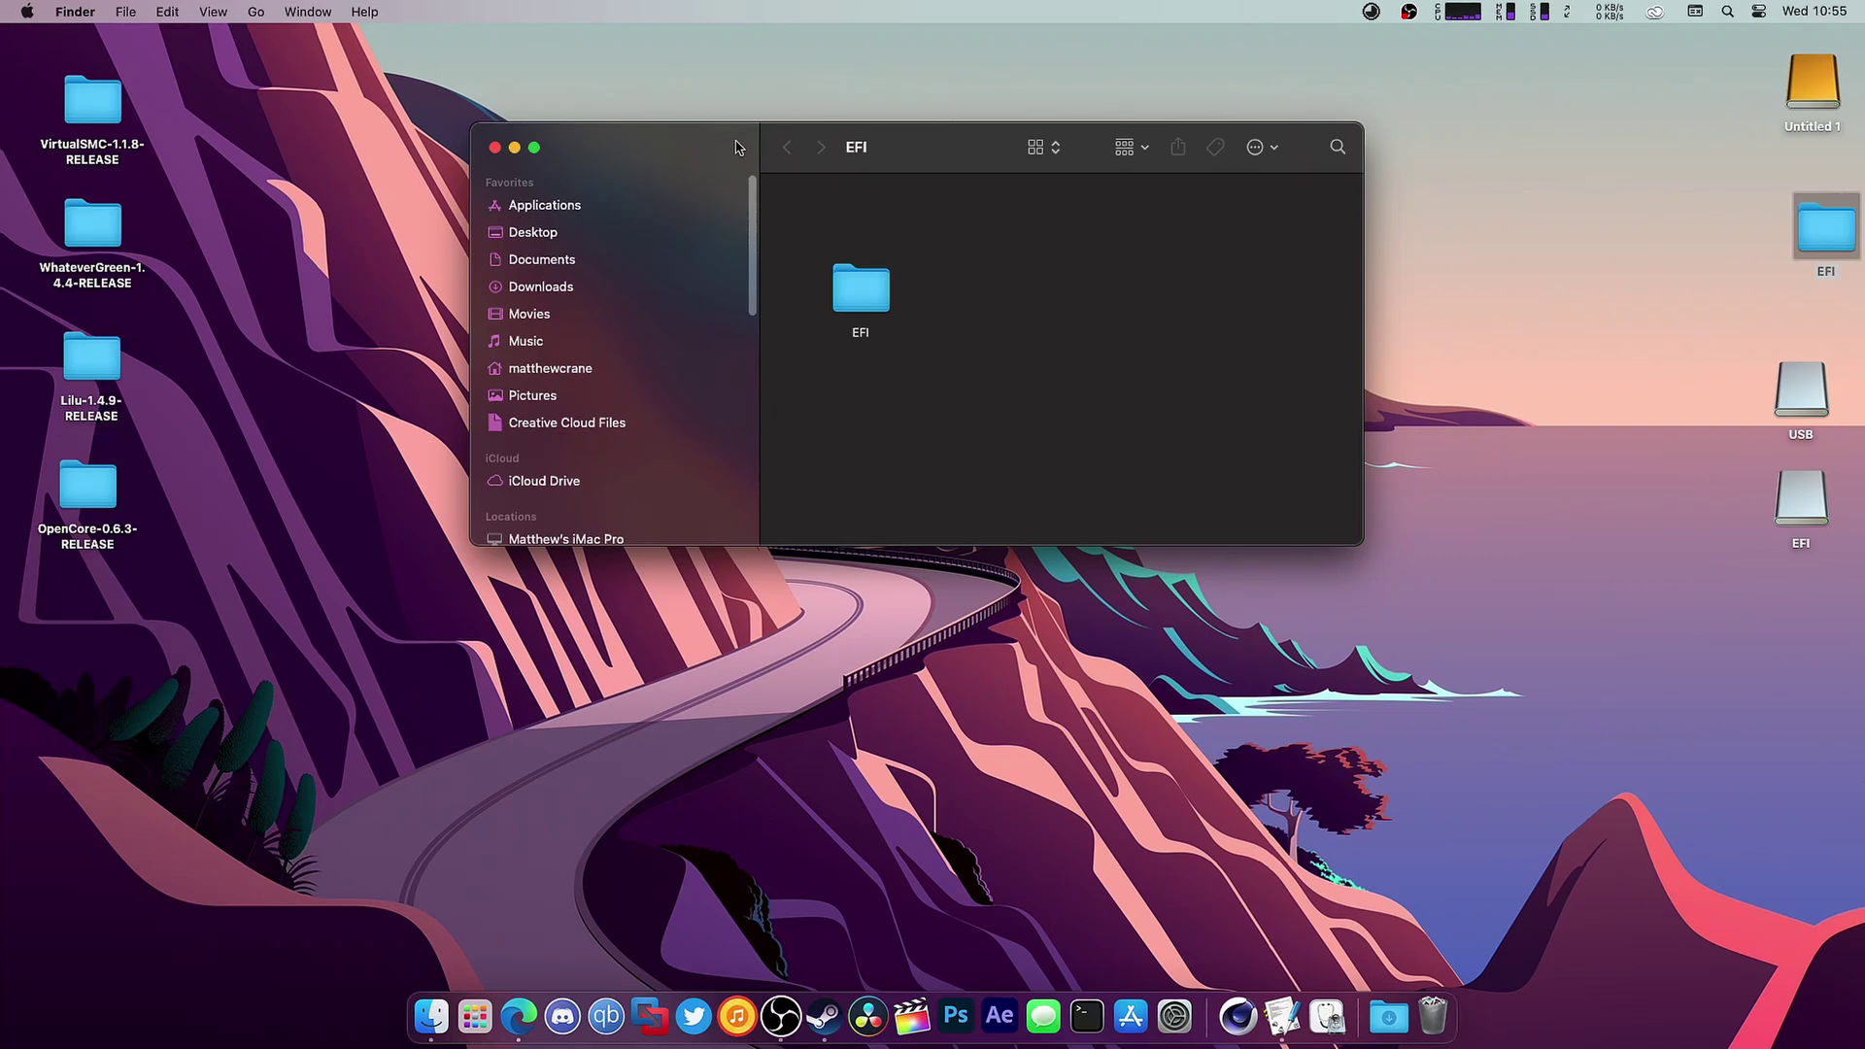
pyautogui.moveTo(739, 145); pyautogui.dragTo(753, 303)
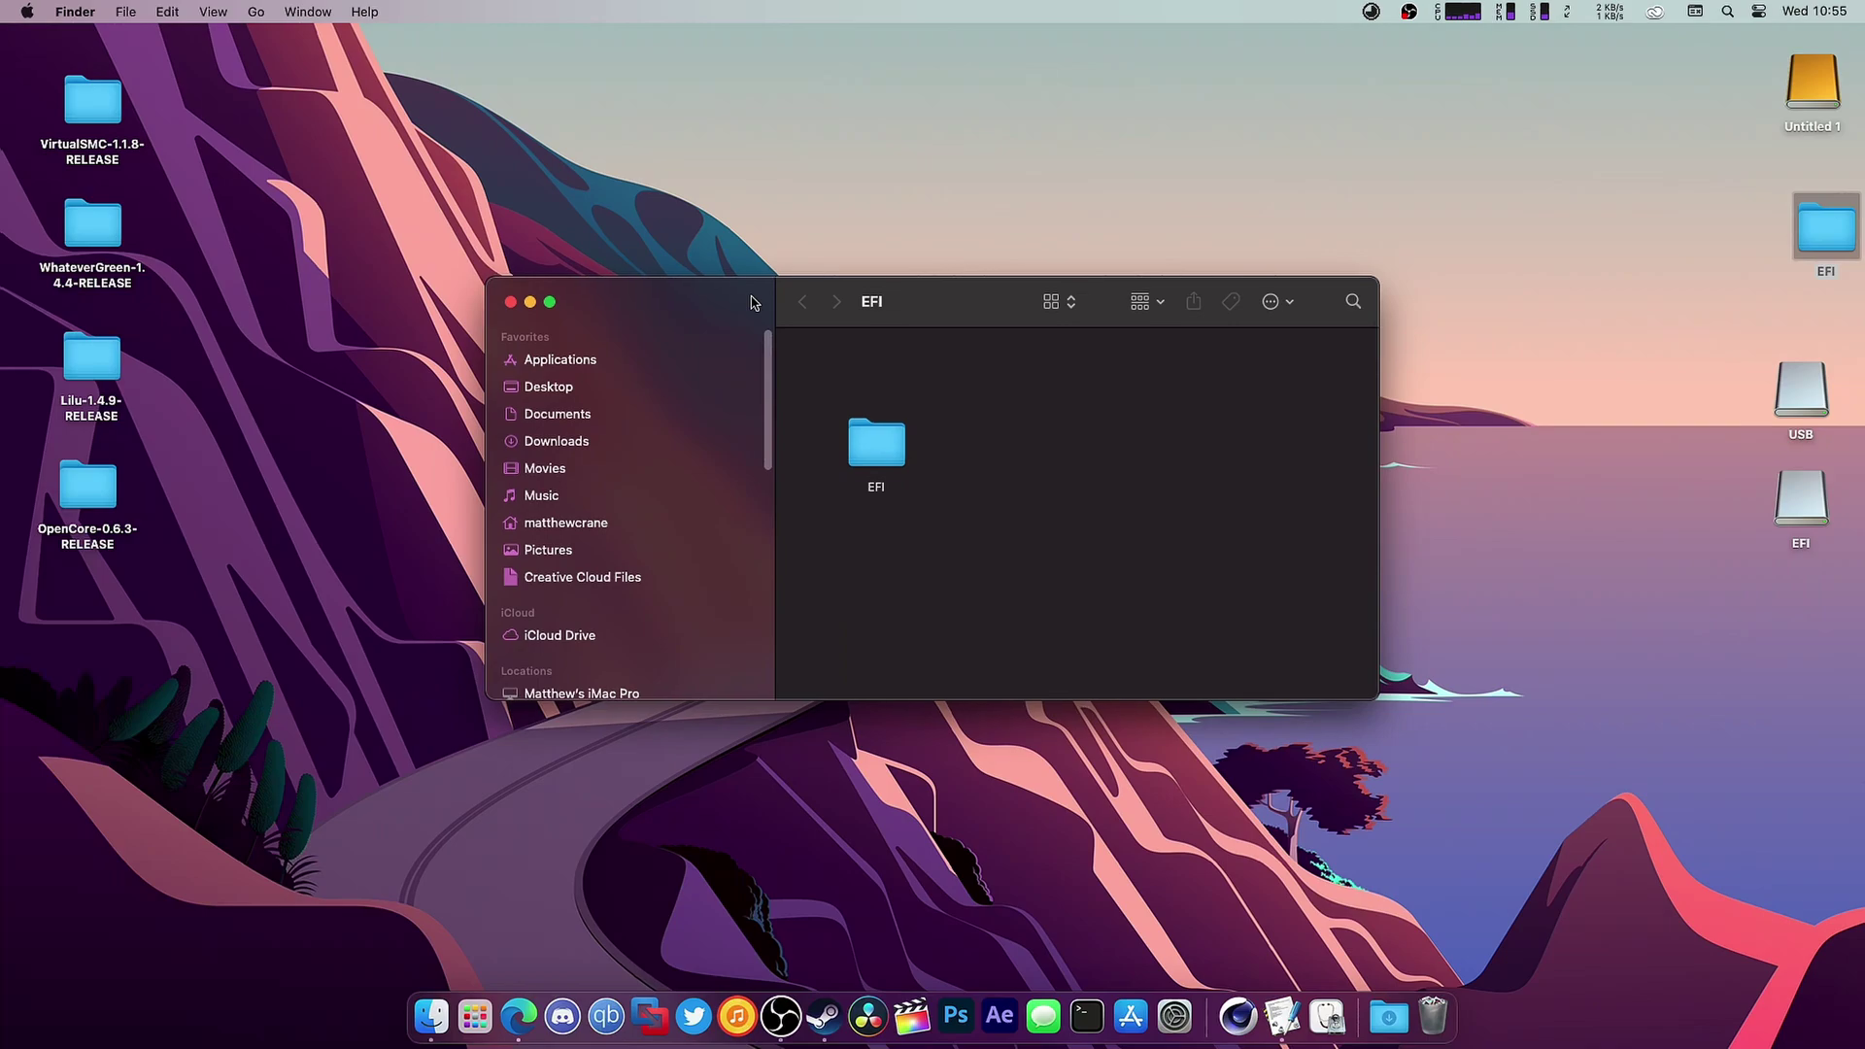